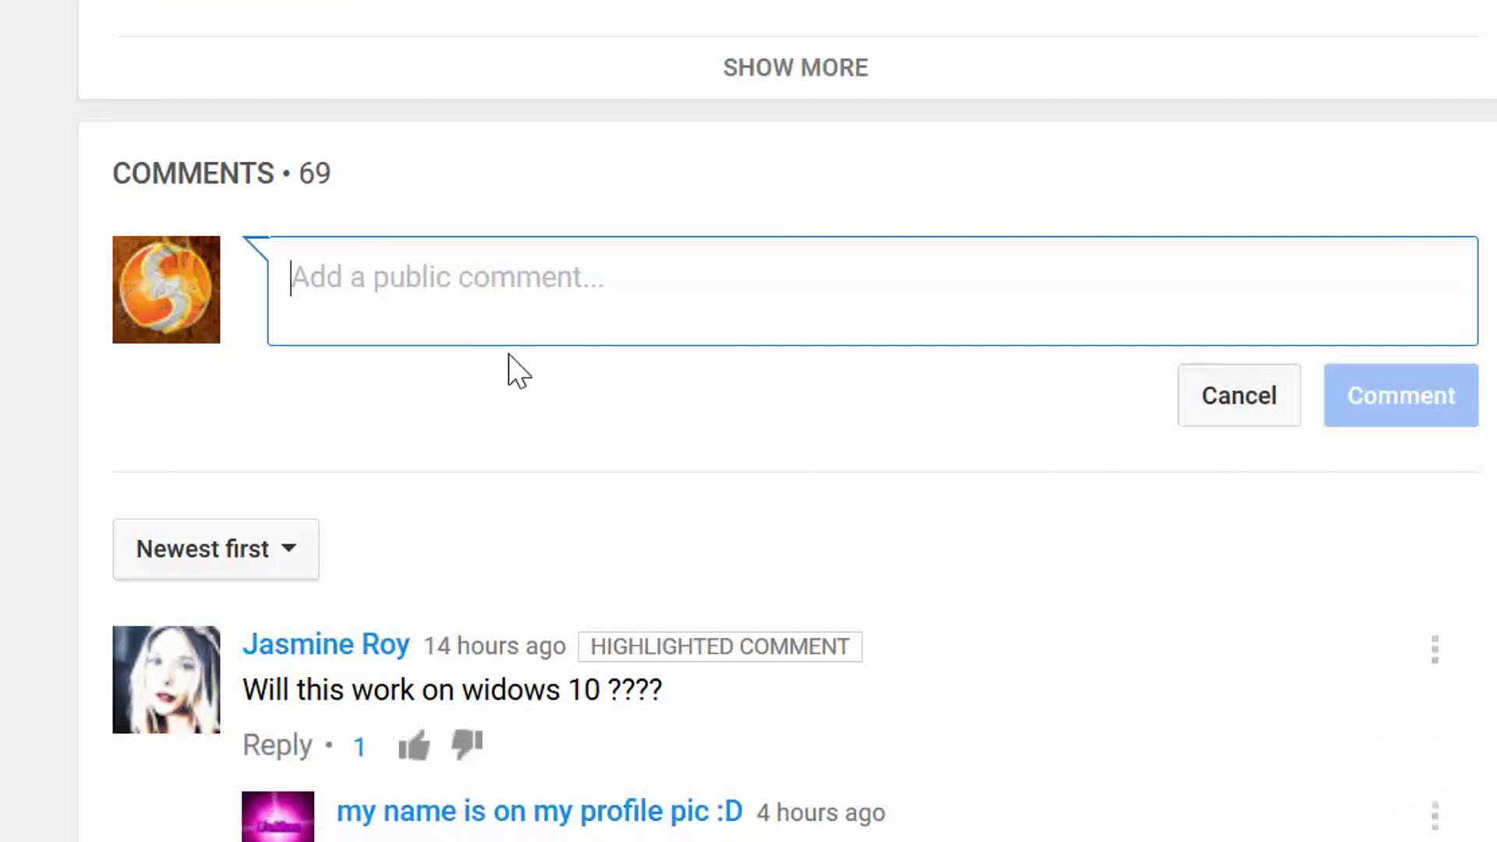
- Write the public comment "I would use PowerDVD to playback my most favorite DVDs" under the video
text(I)
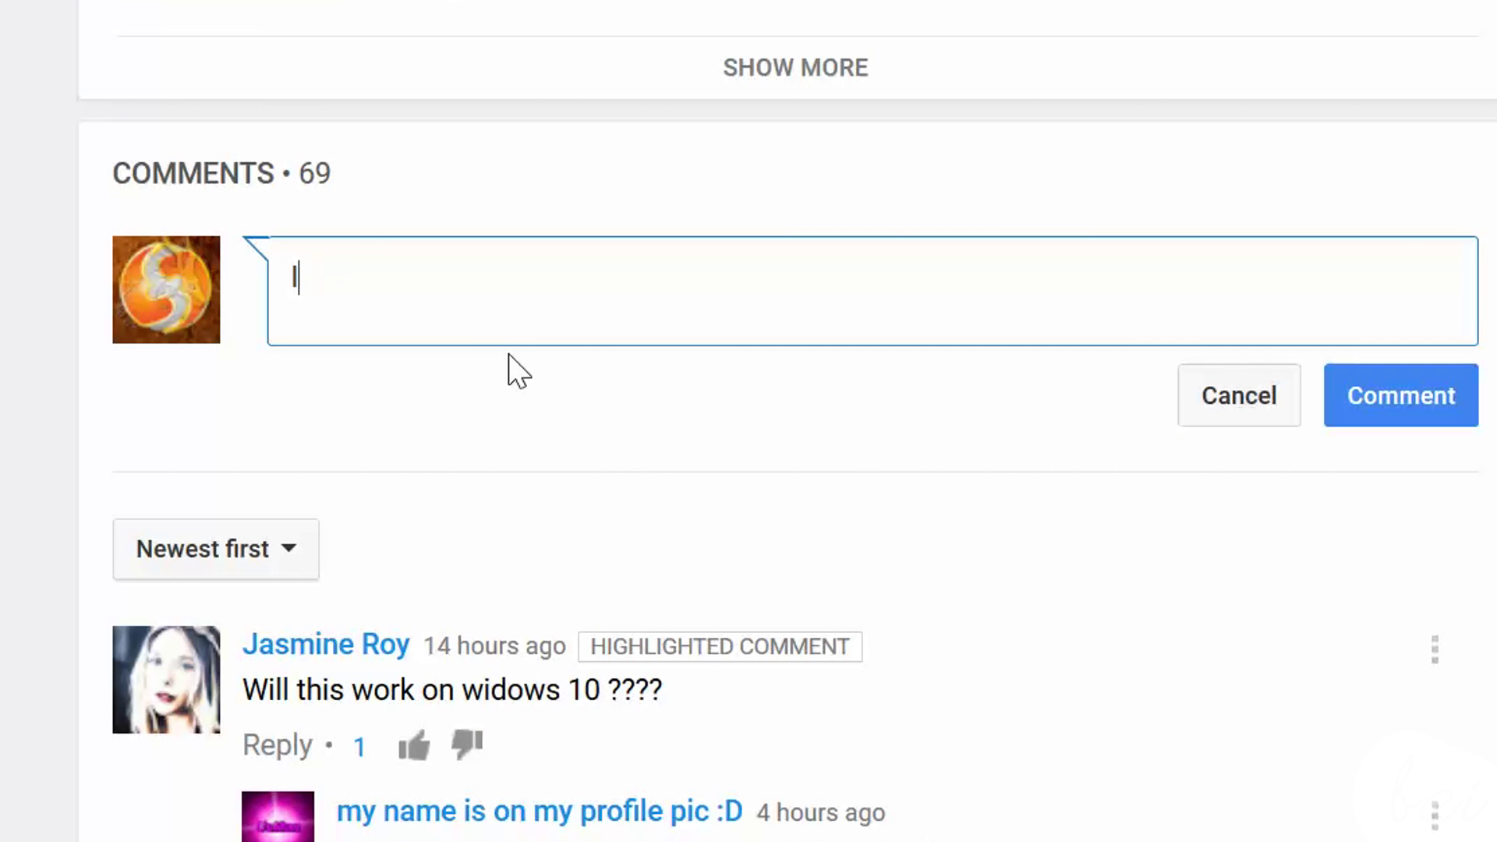
text( would use Pow)
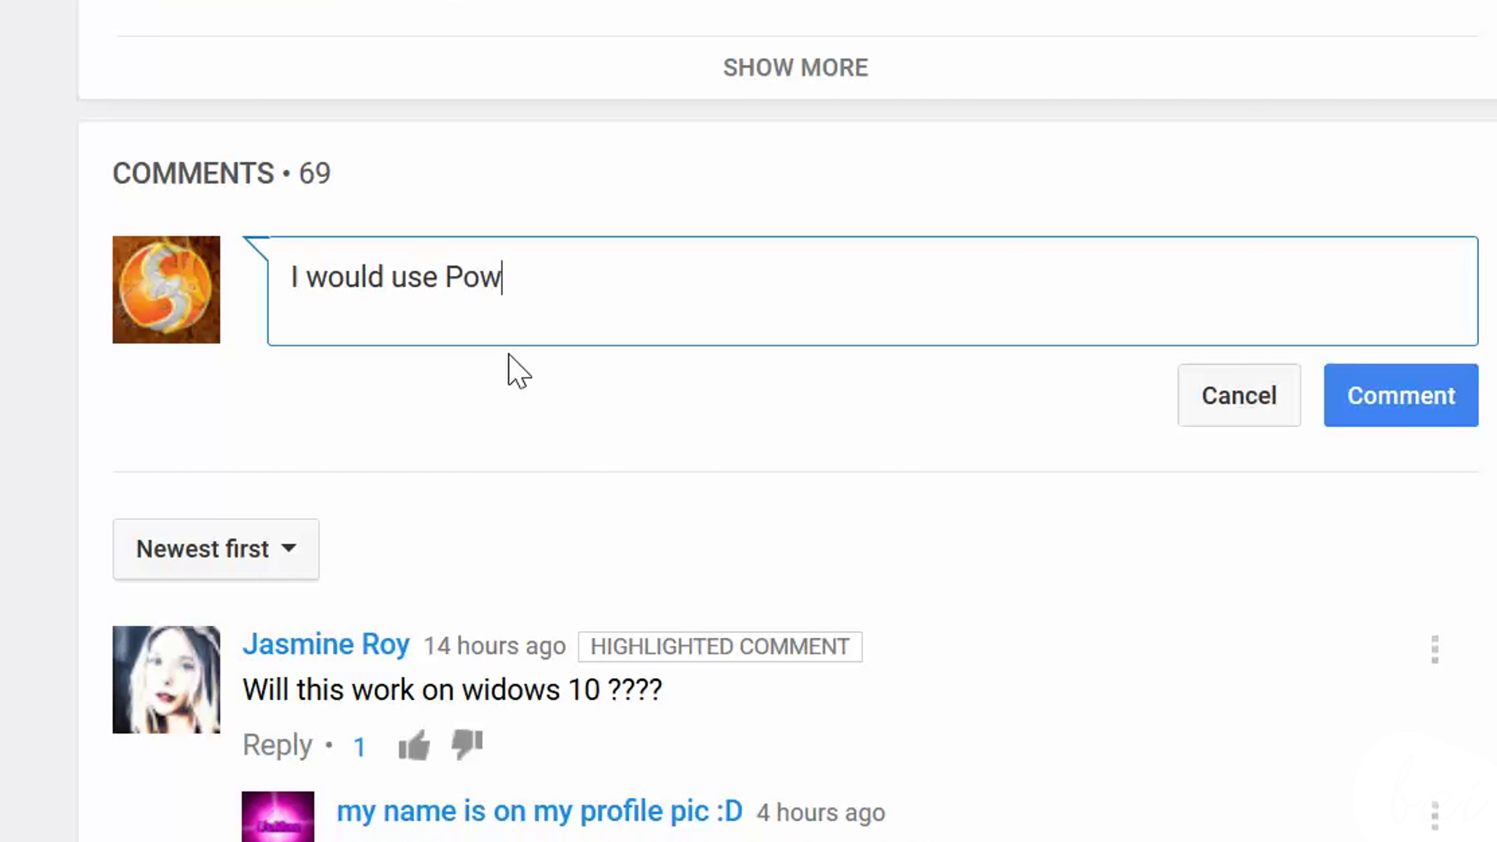
text(erDVD to )
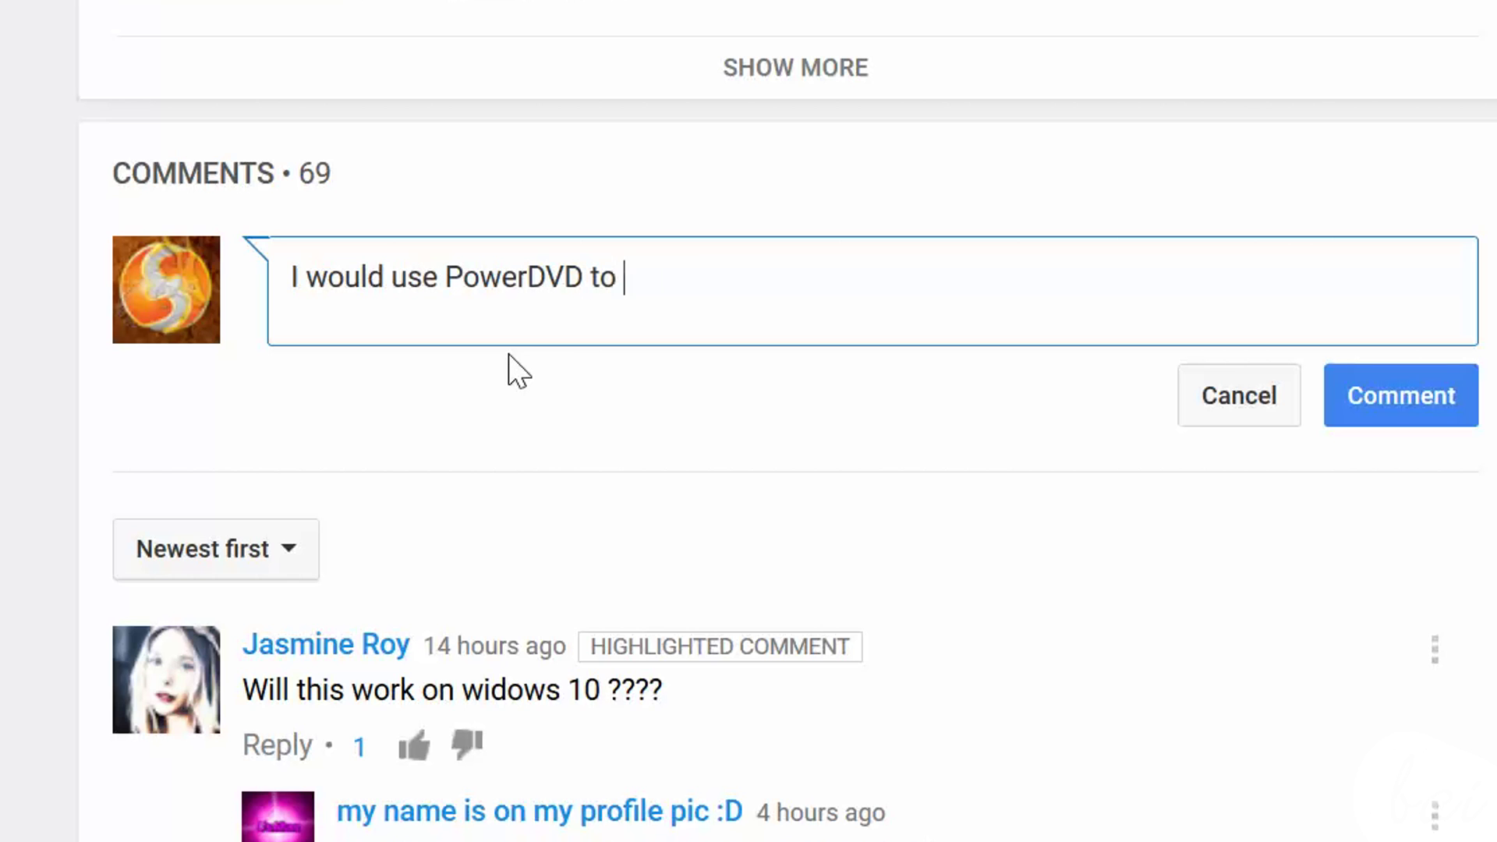
text(playback my )
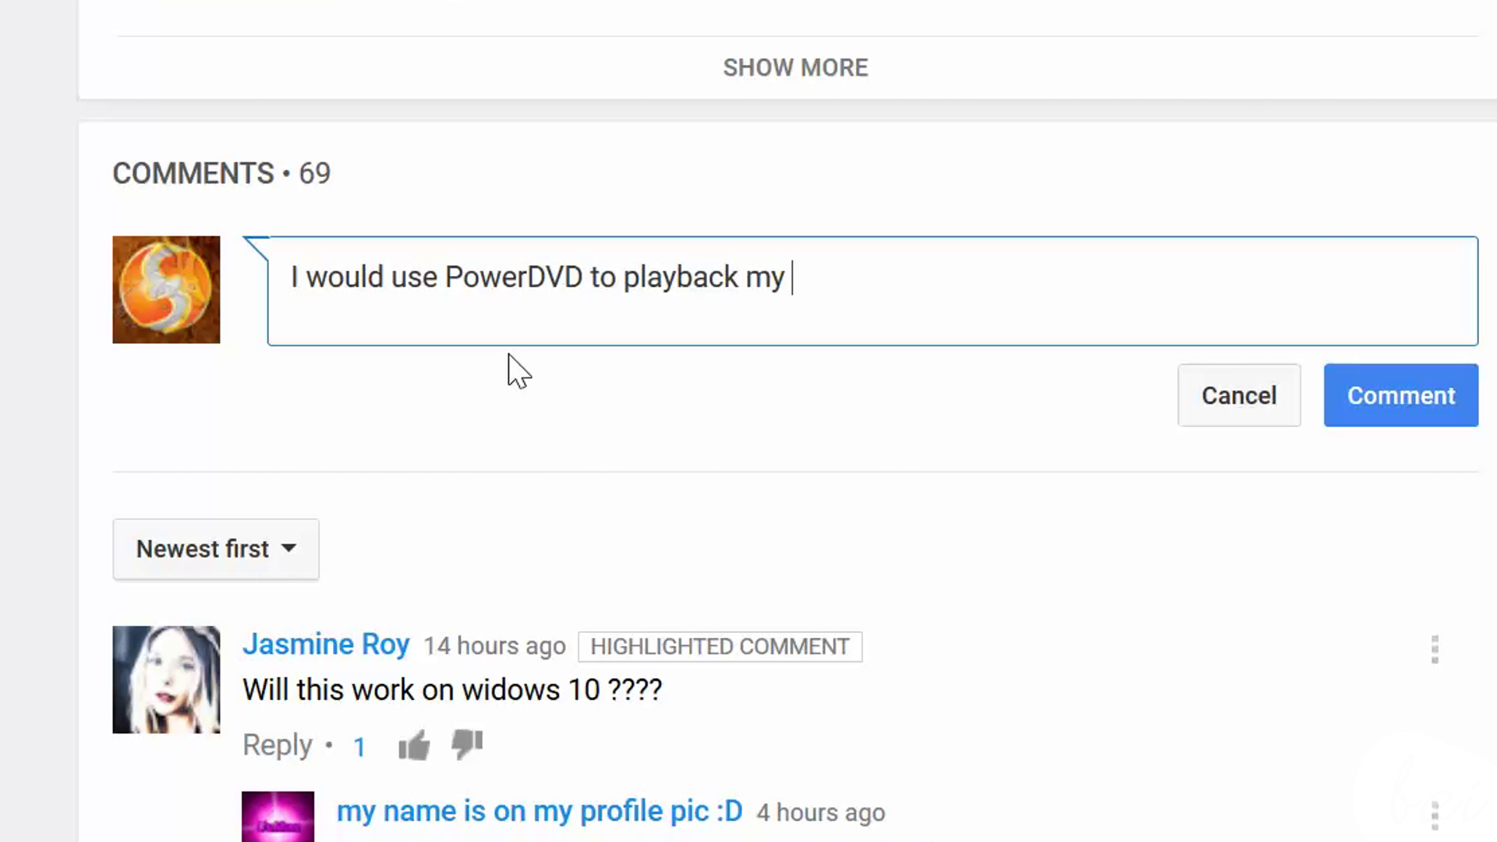
text(most favorite)
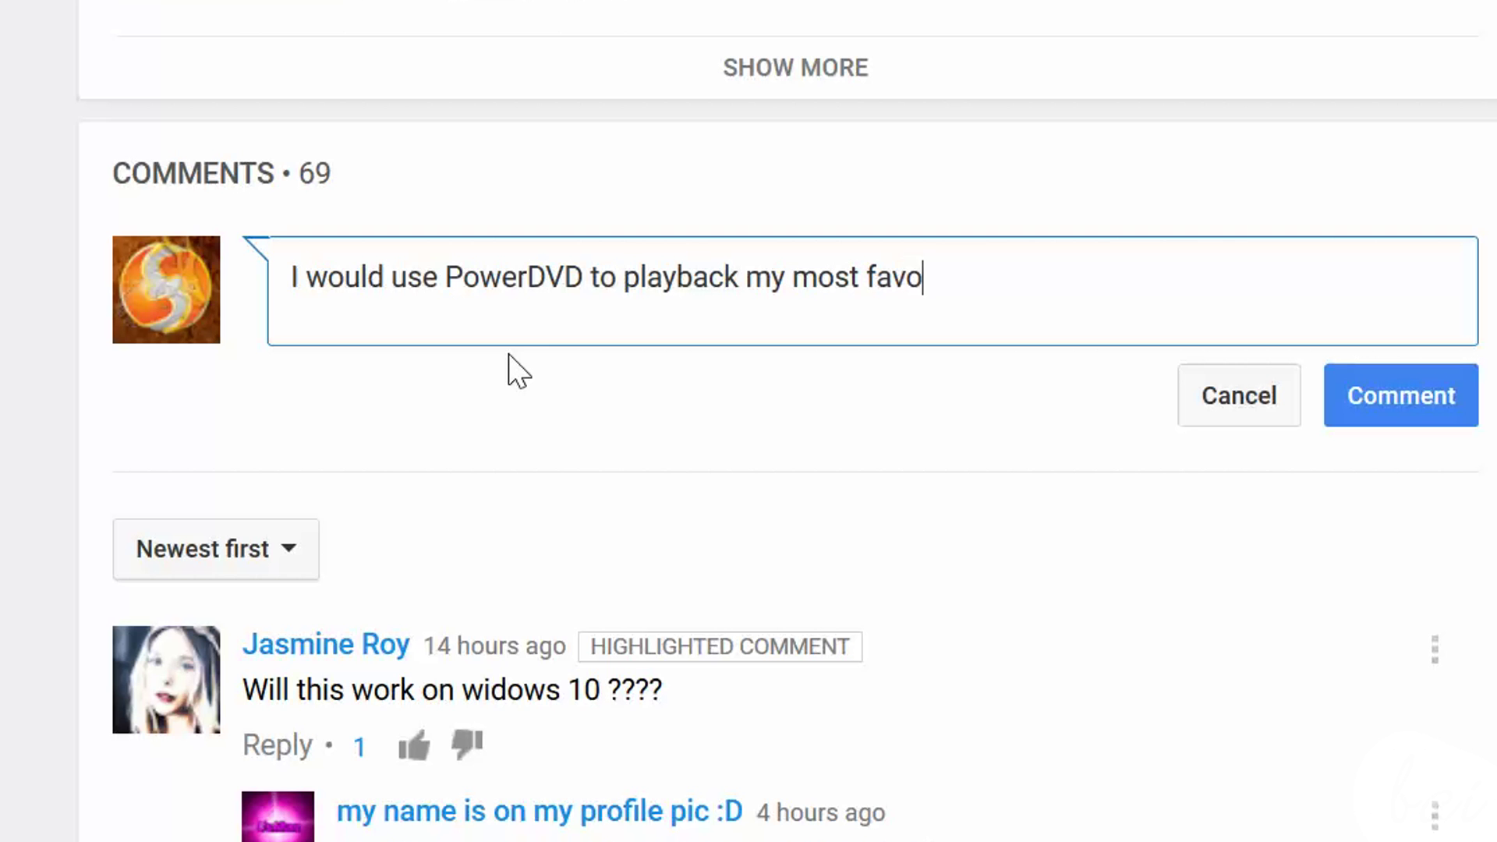
text( DVDs)
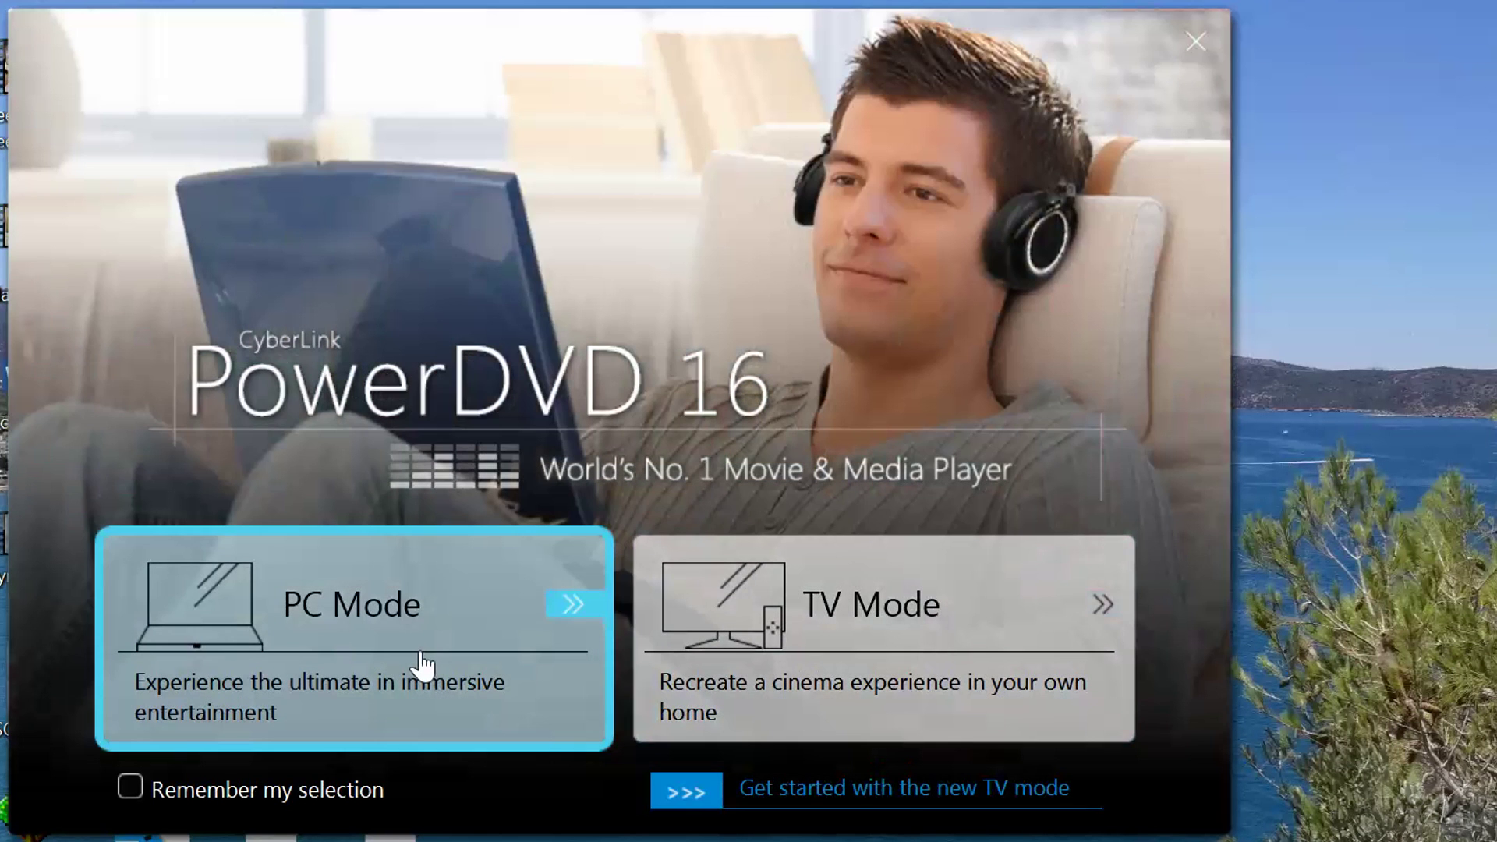
- Switch to PowerDVD 16, start it in PC Mode and show the Movies/TV section of the Media Library
click(422, 667)
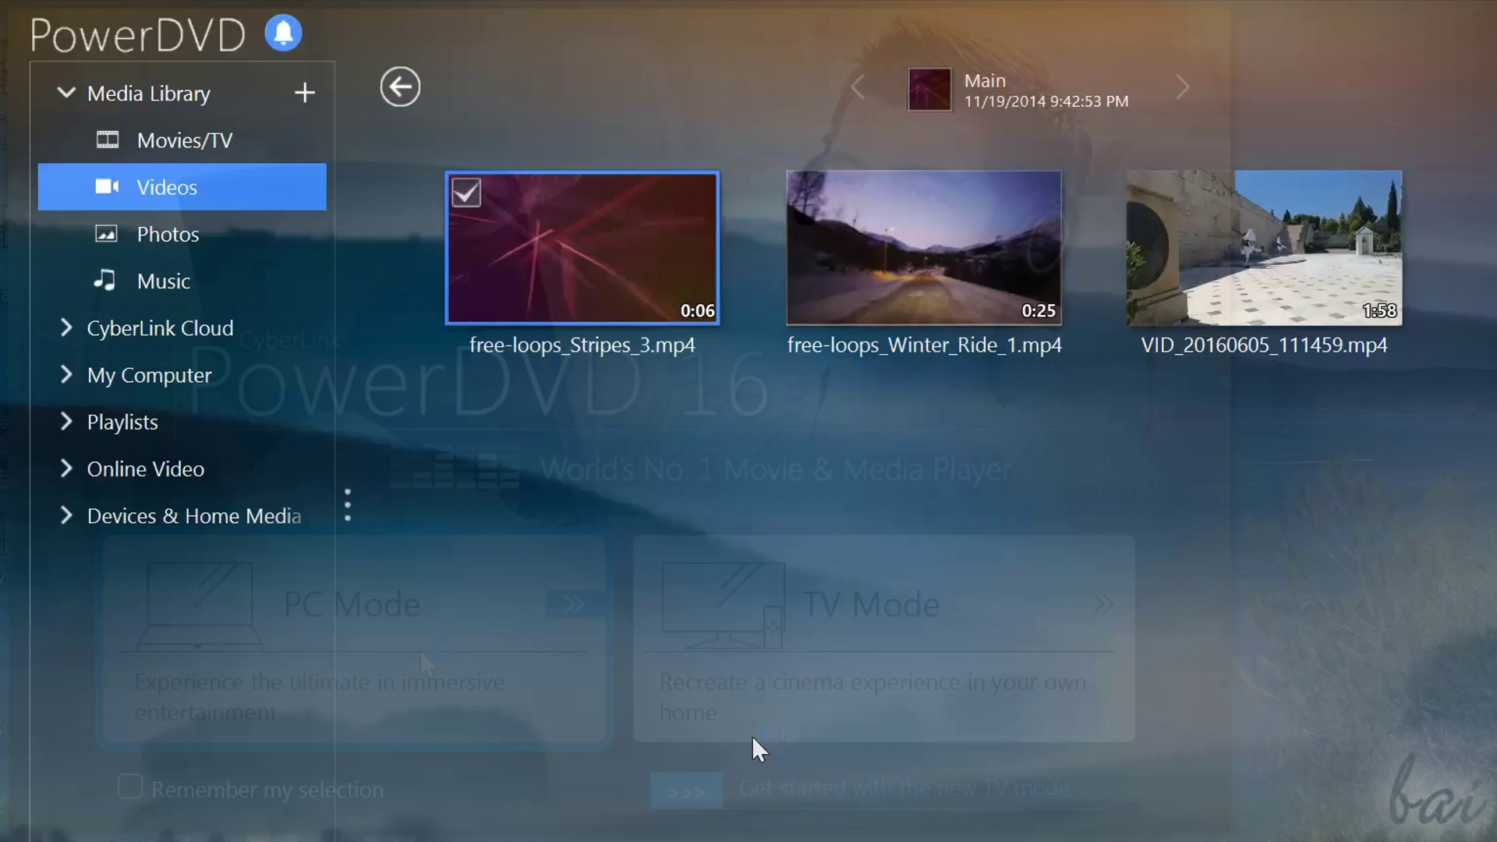
click(203, 134)
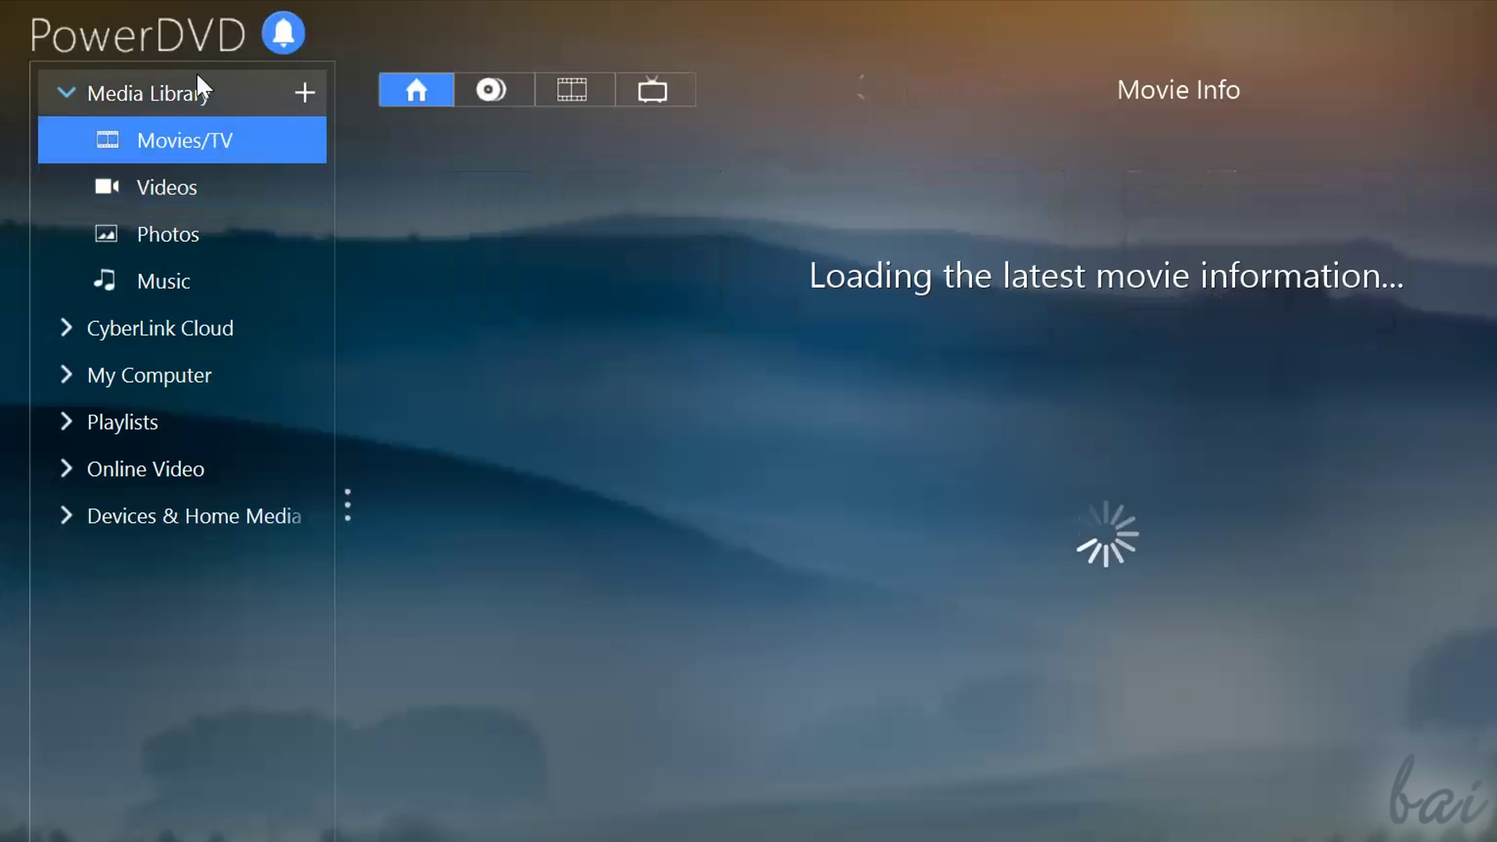
click(194, 87)
click(195, 89)
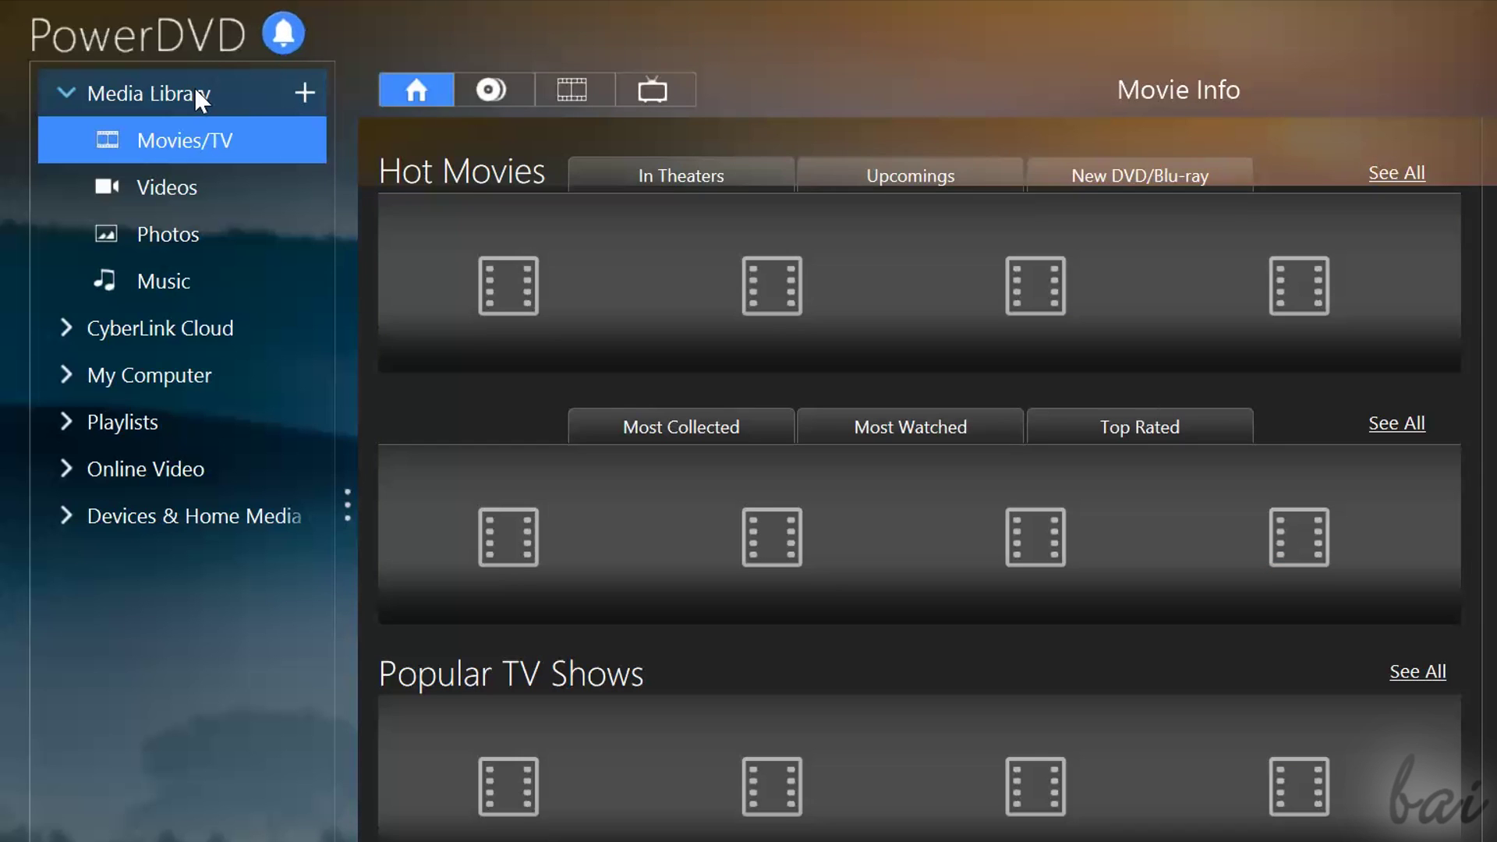
click(195, 89)
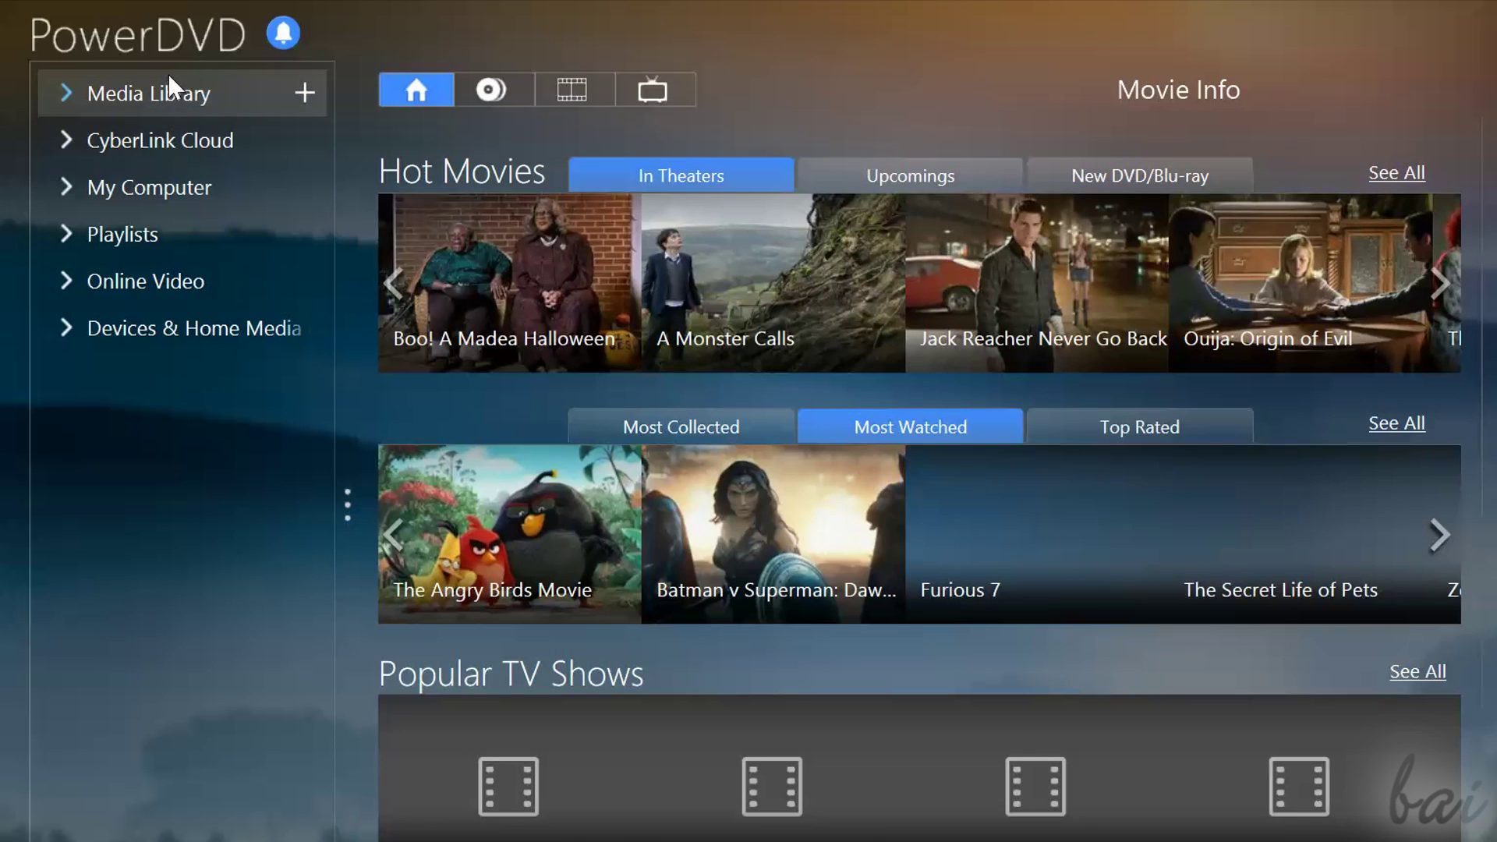
click(87, 95)
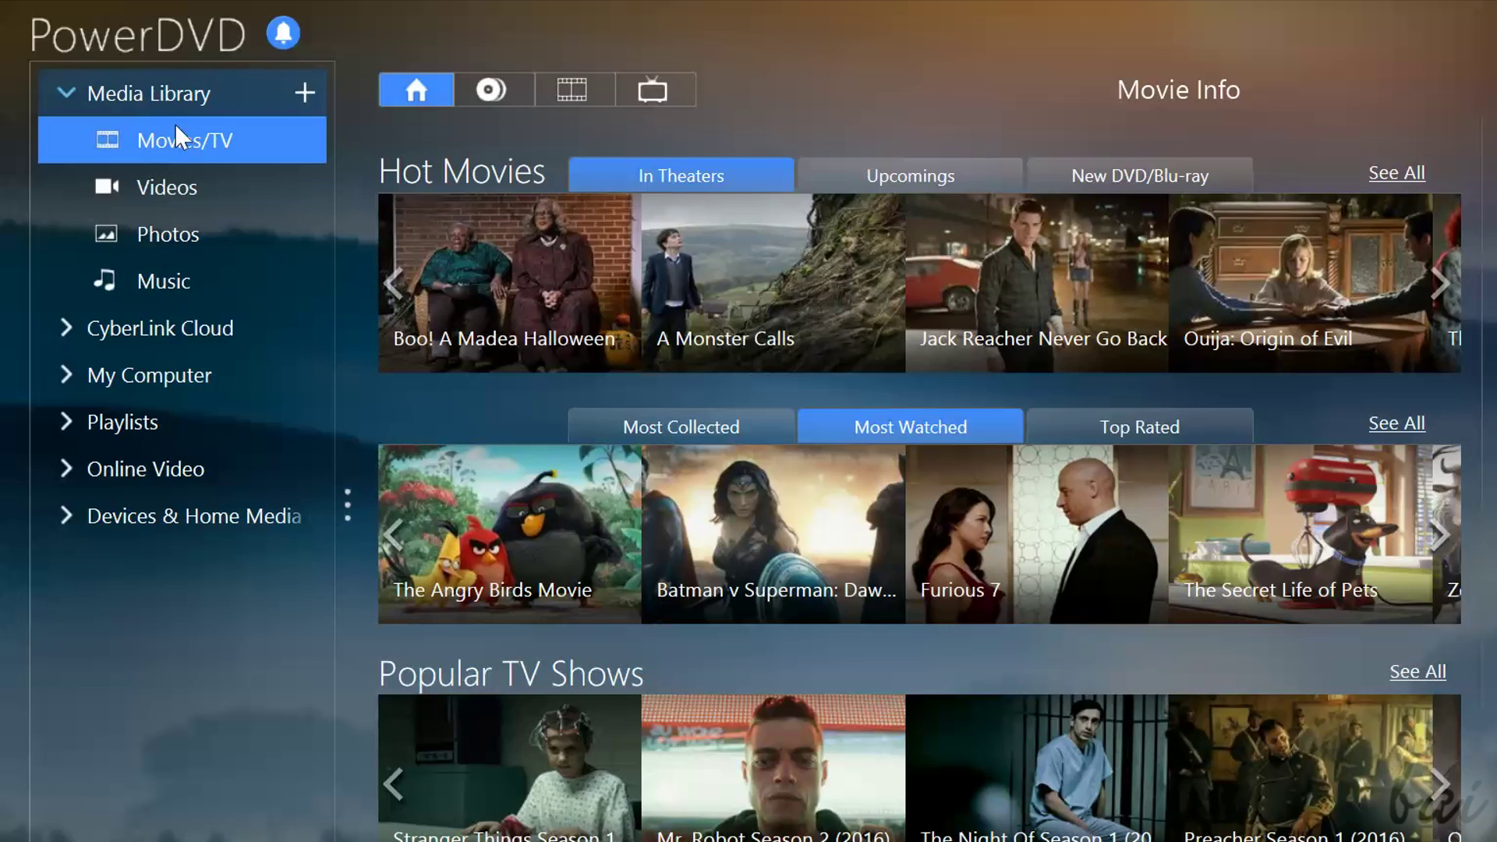
- View the Videos, Photos and Music sections of the Media Library in turn
click(174, 185)
click(193, 251)
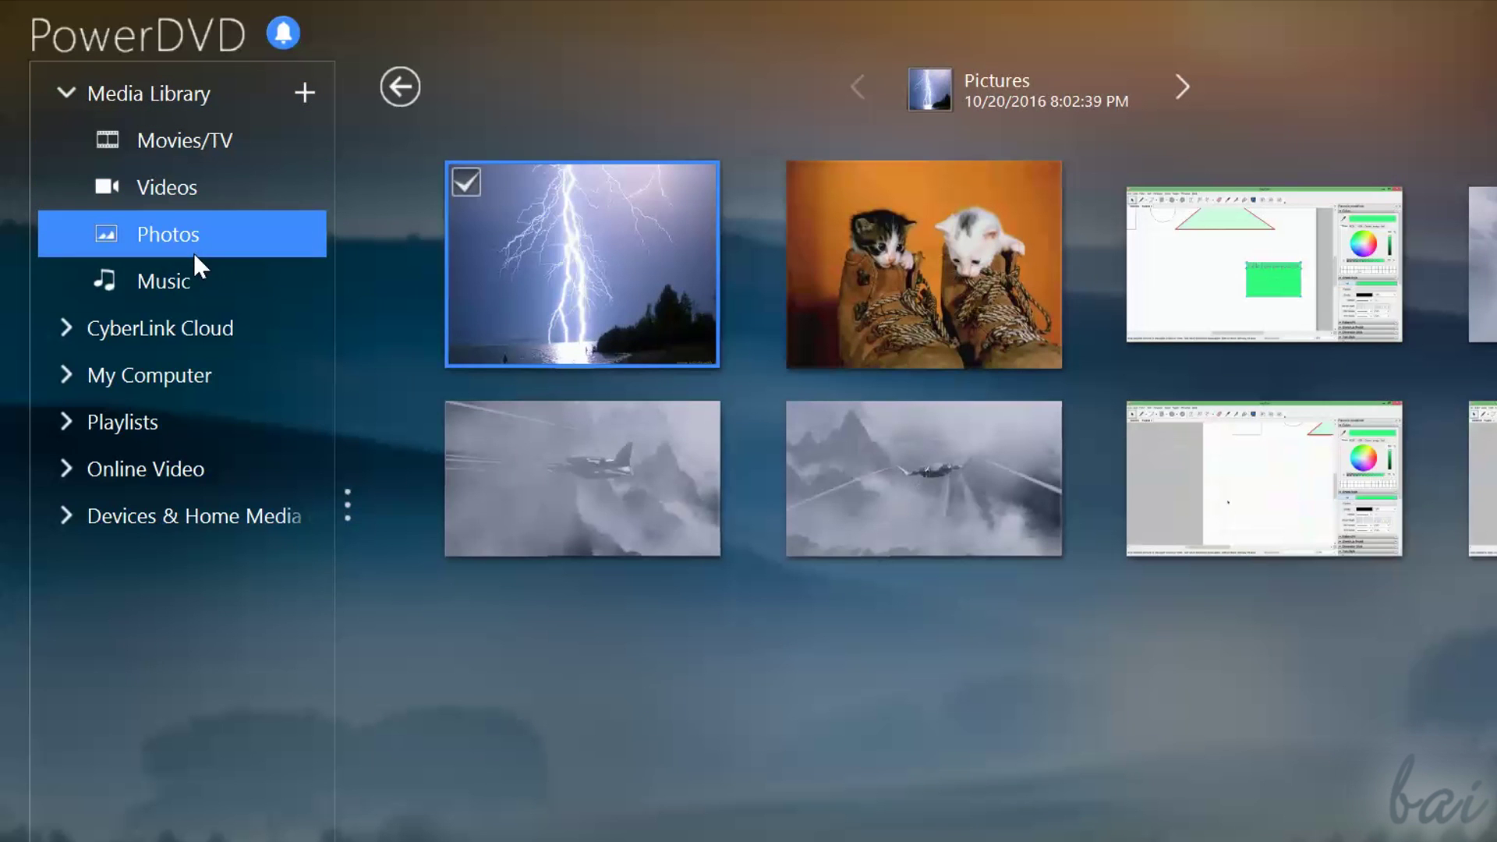
click(193, 280)
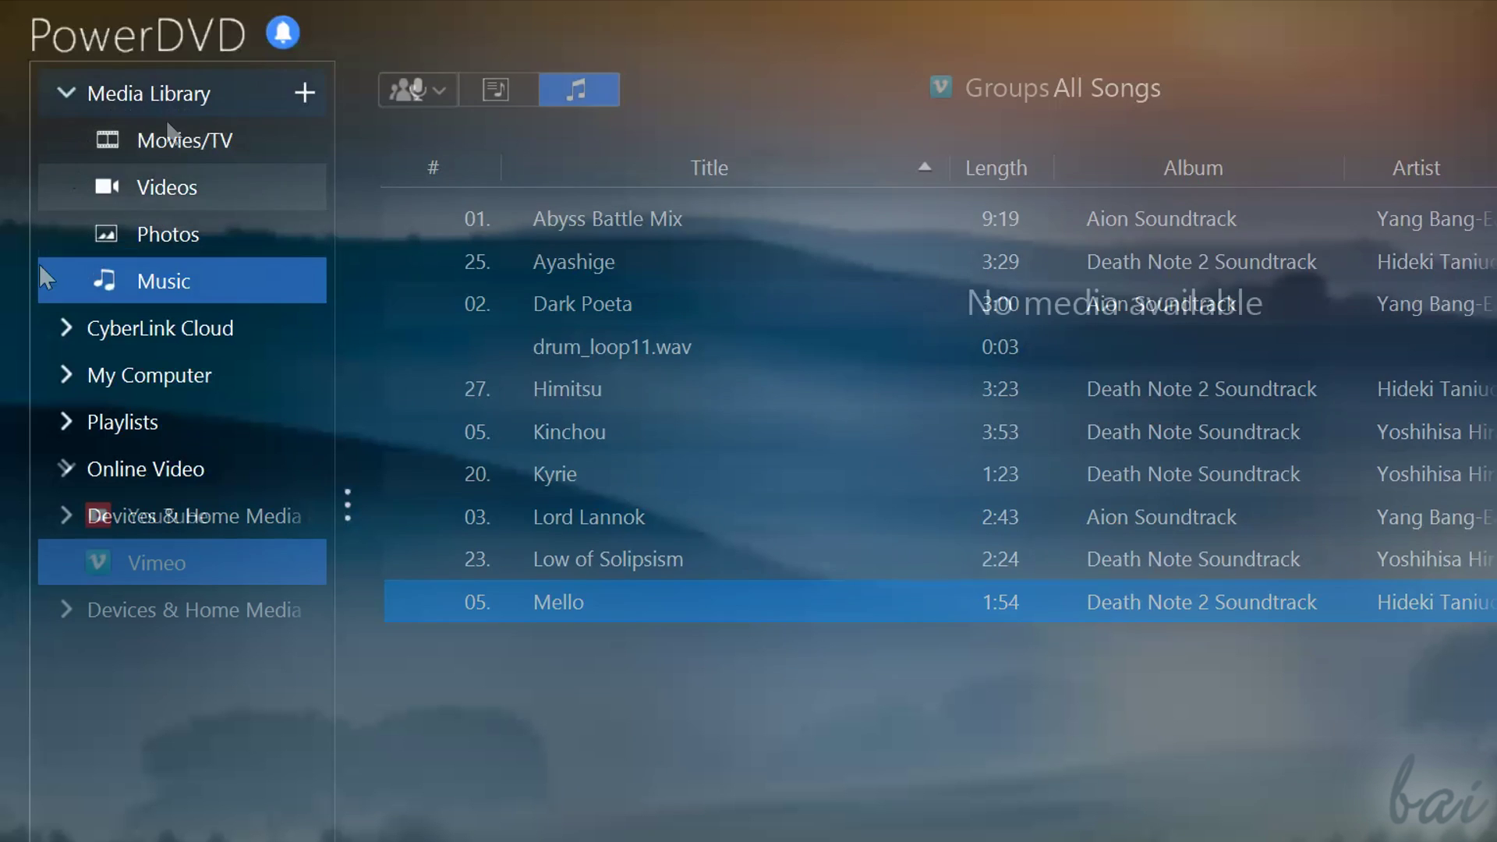
- Return to the Movies/TV section, view the upcoming hot movies and go back to the Movie Info home page
click(176, 148)
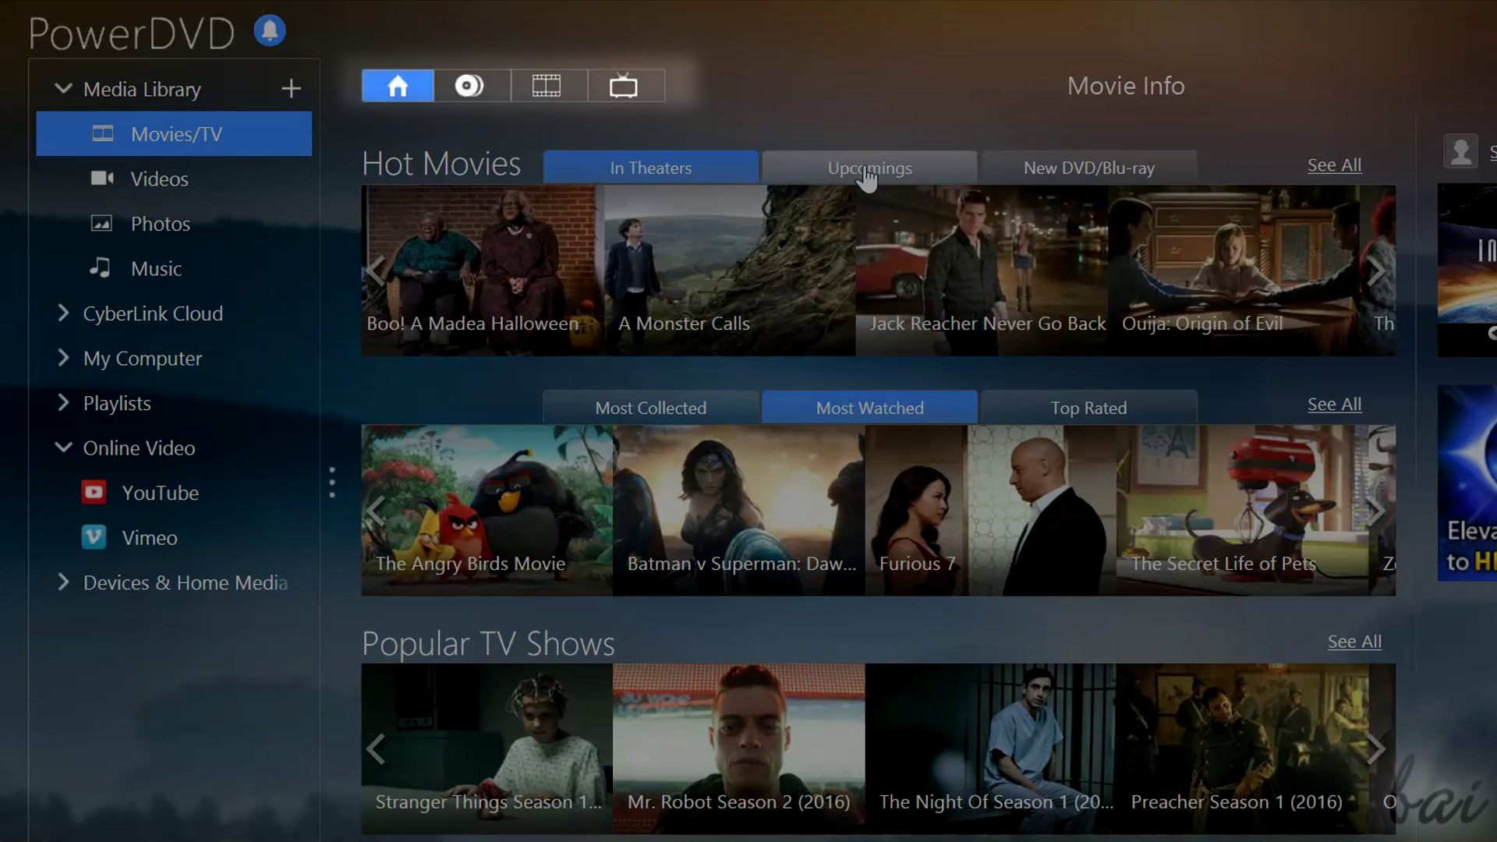
click(867, 179)
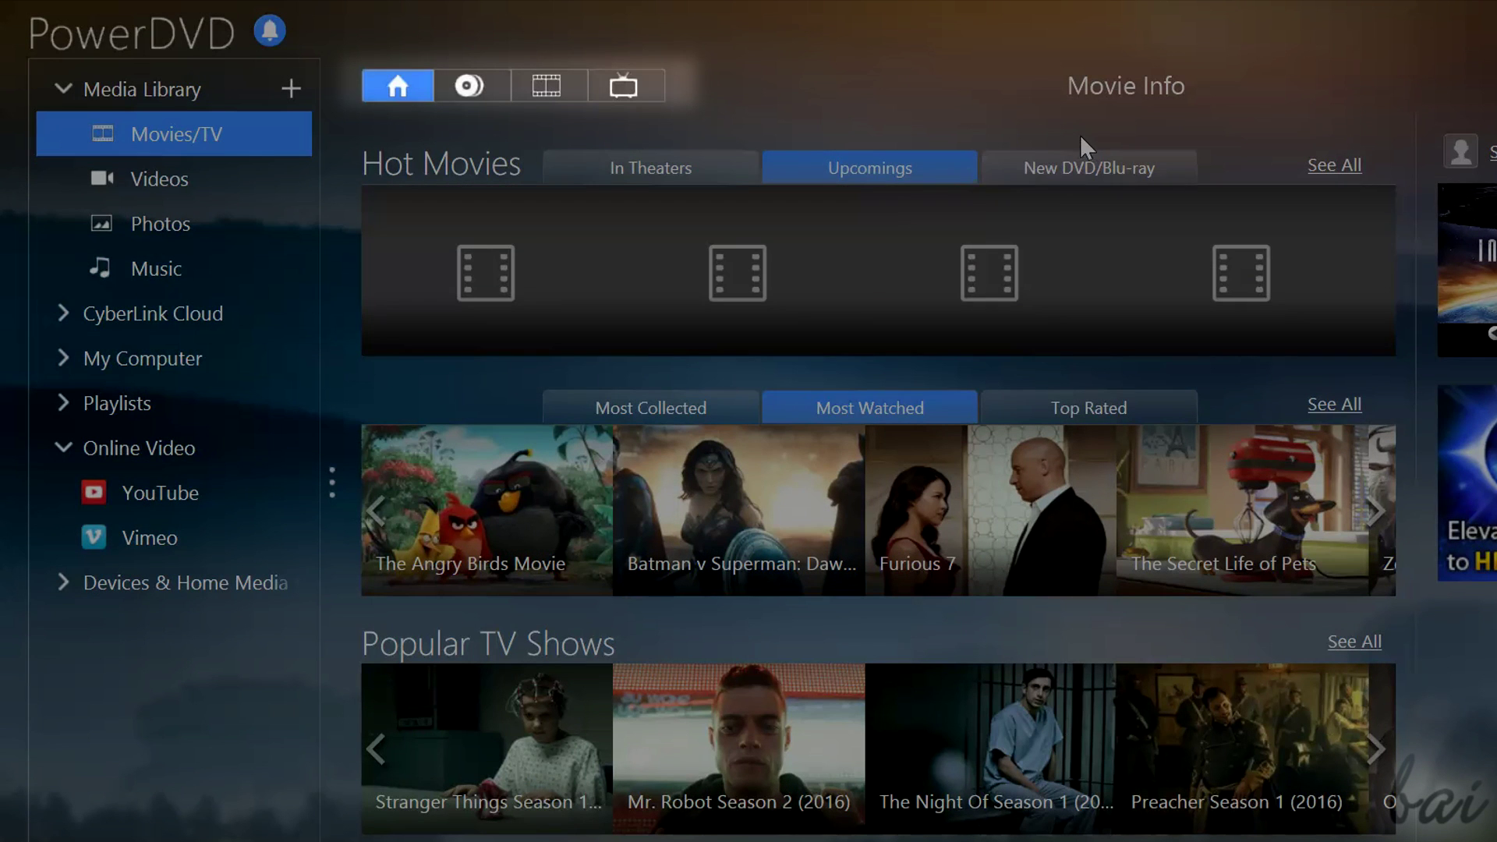
click(382, 90)
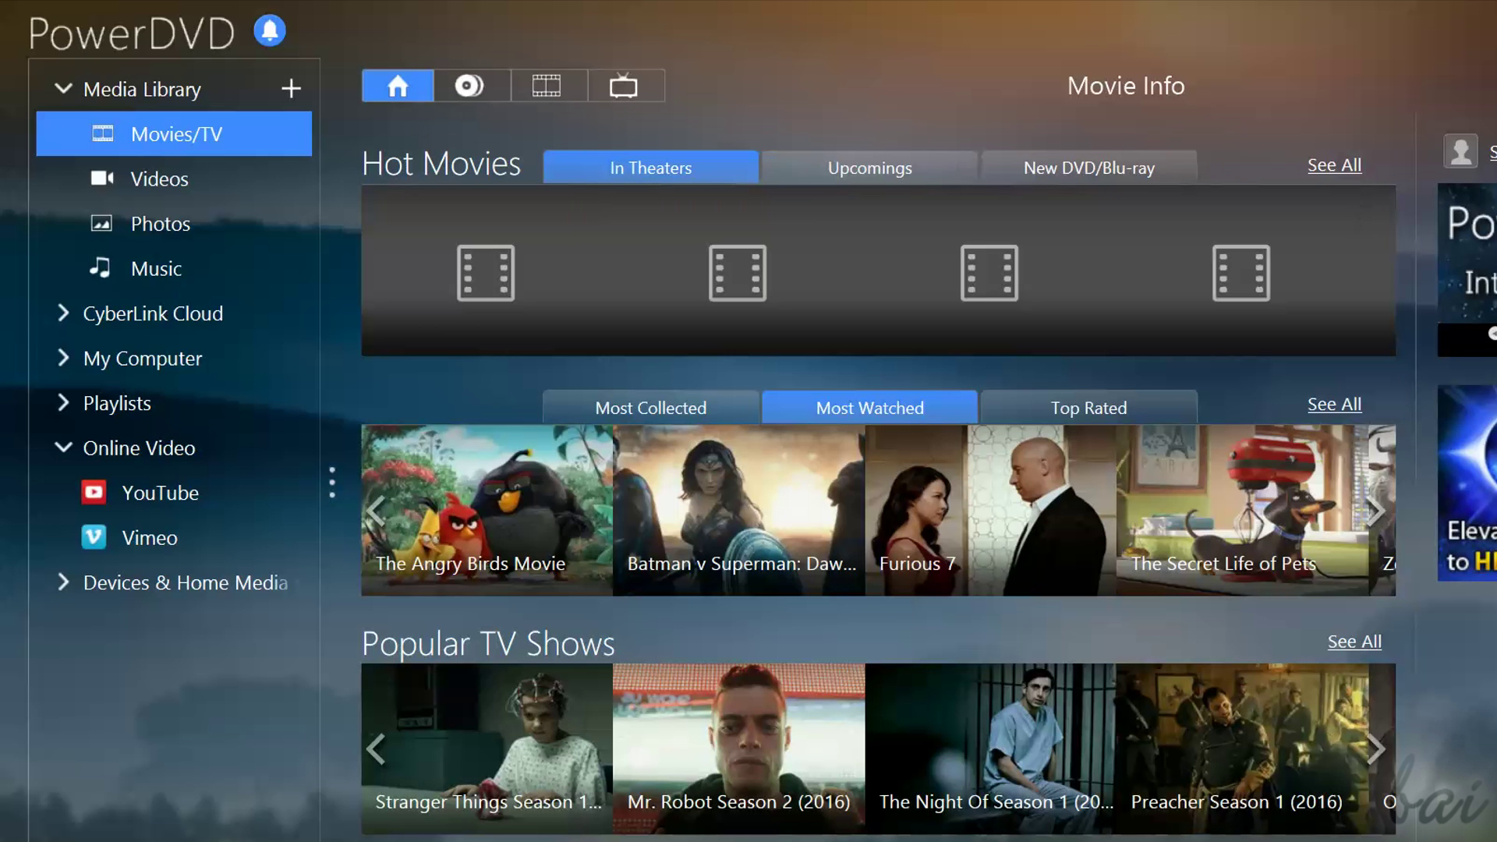
- Look through the Movie Info home page down to Top Celebs and advance through the featured celebrities
scroll(788, 335, down, 1)
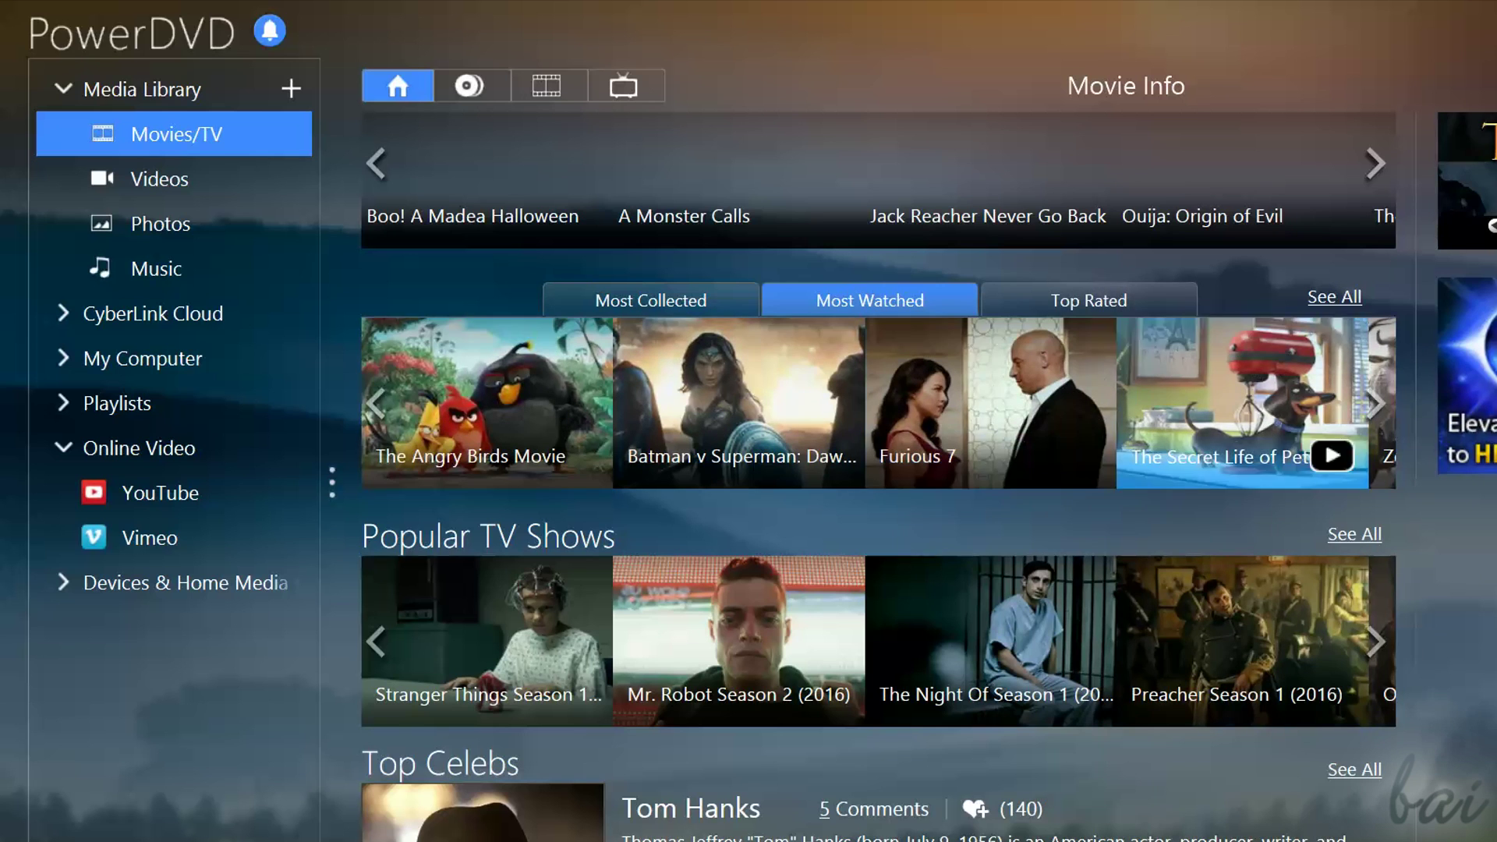
scroll(749, 453, down, 2)
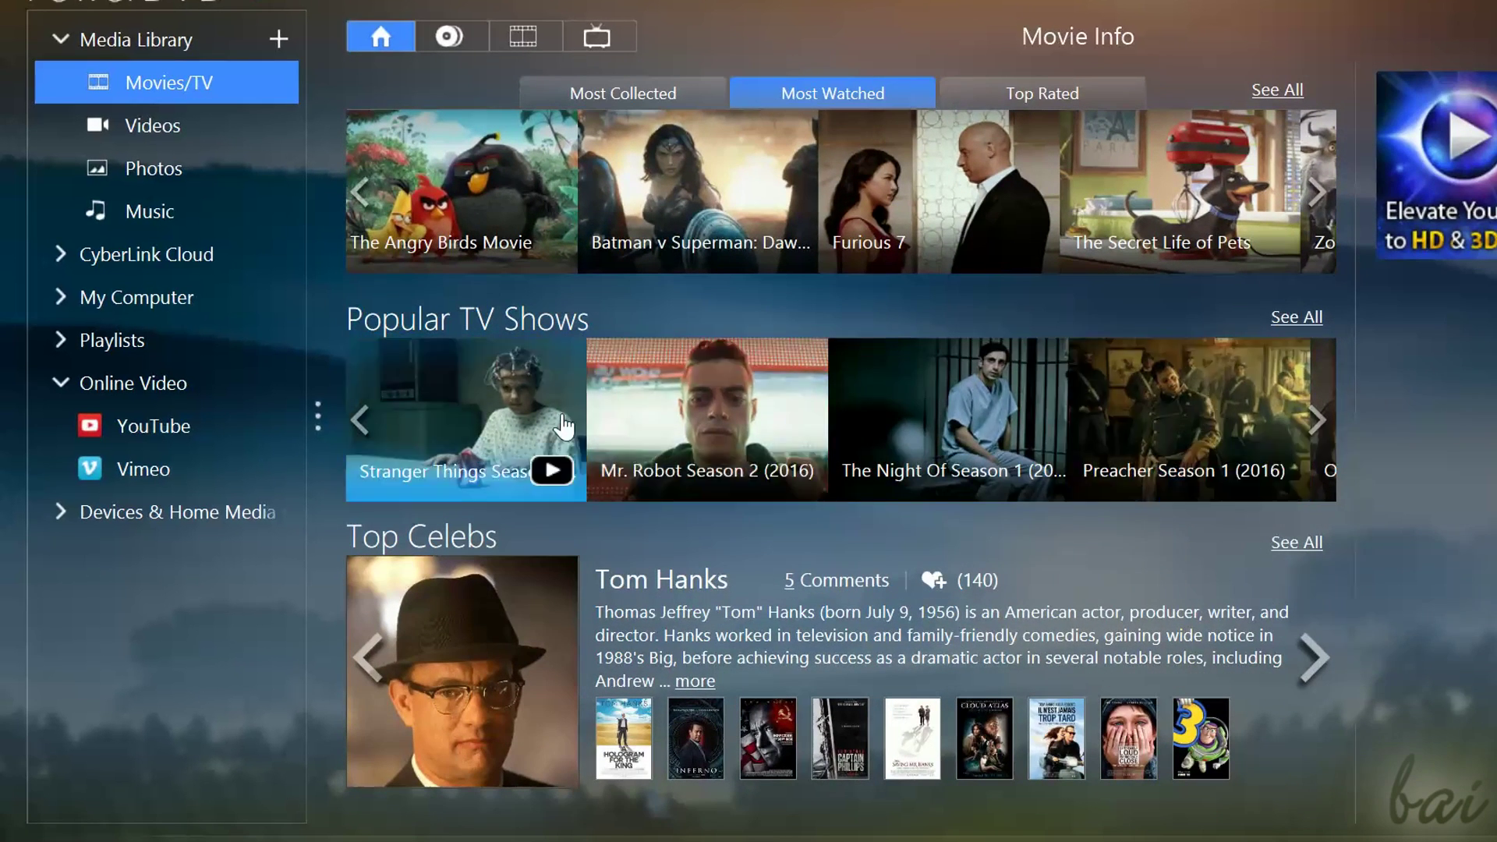
click(1312, 666)
click(1313, 667)
scroll(1312, 667, up, 3)
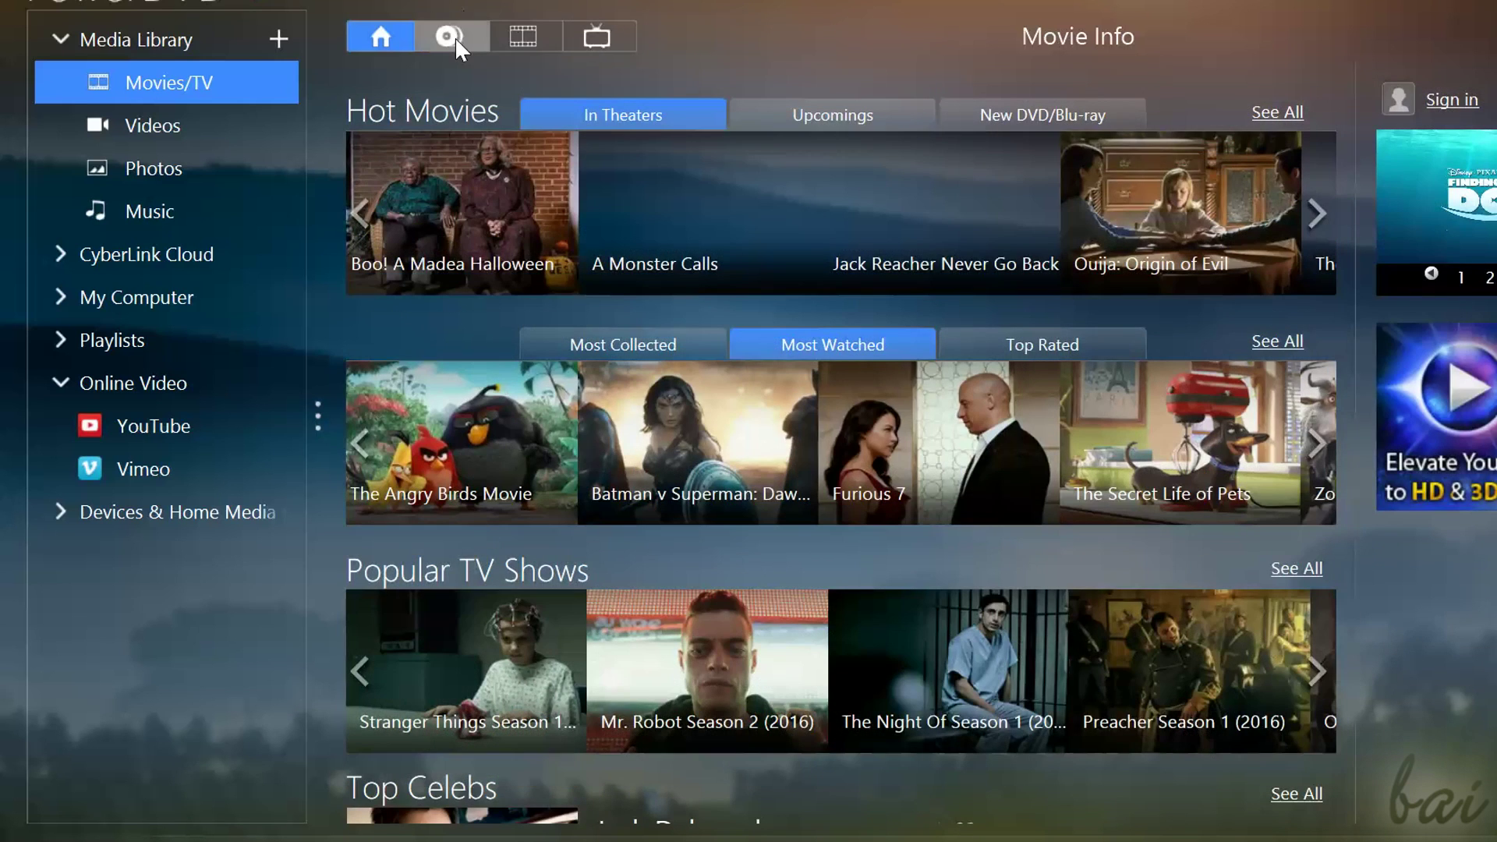
- View the AVATAR (E:) disc page, the Movie Library and the TV Shows collection, selecting Il Trono Di Spade S02
click(449, 37)
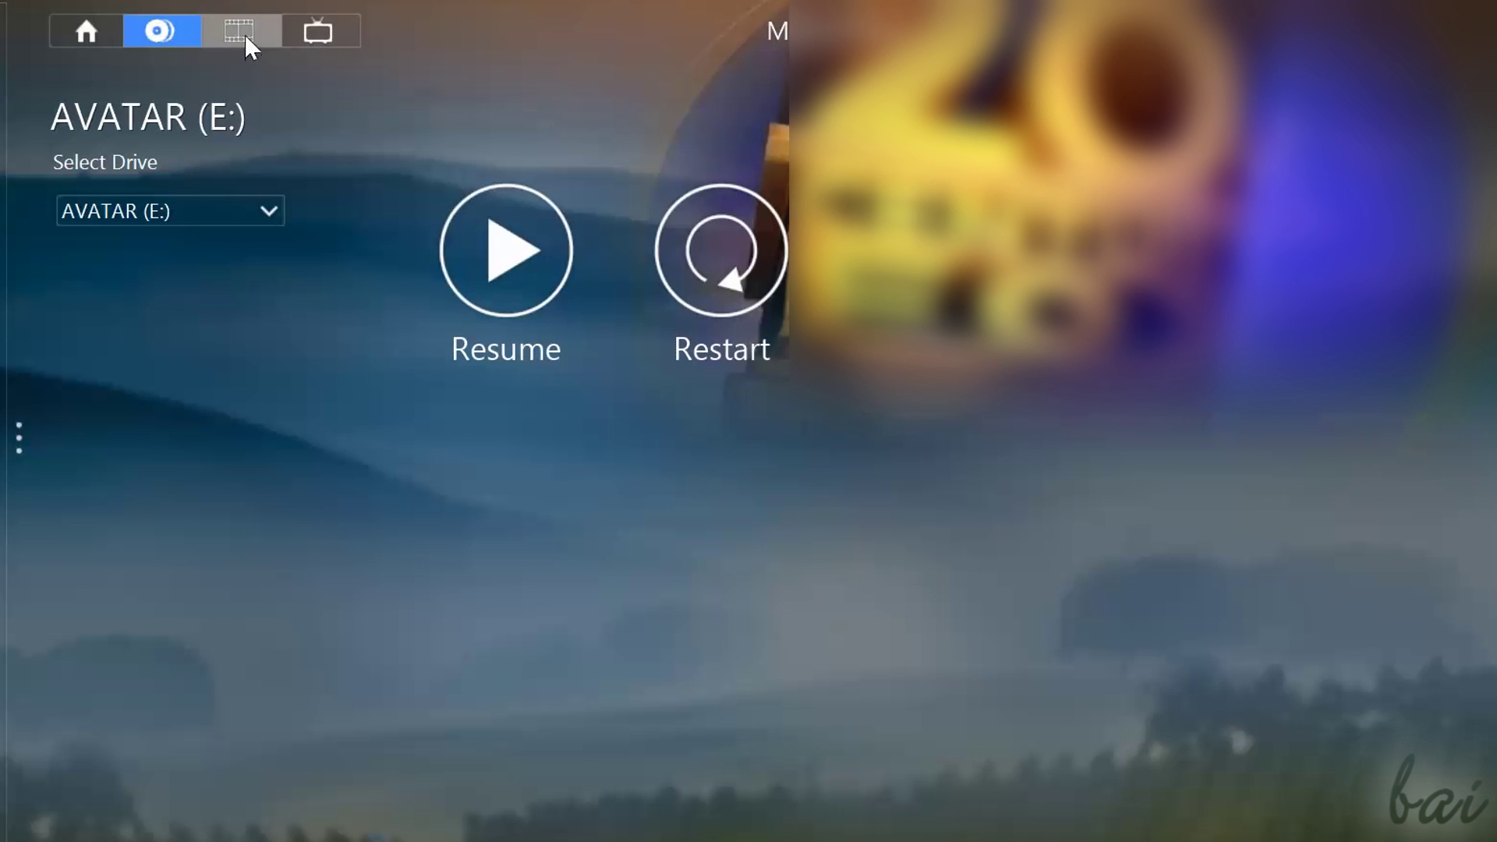
click(239, 32)
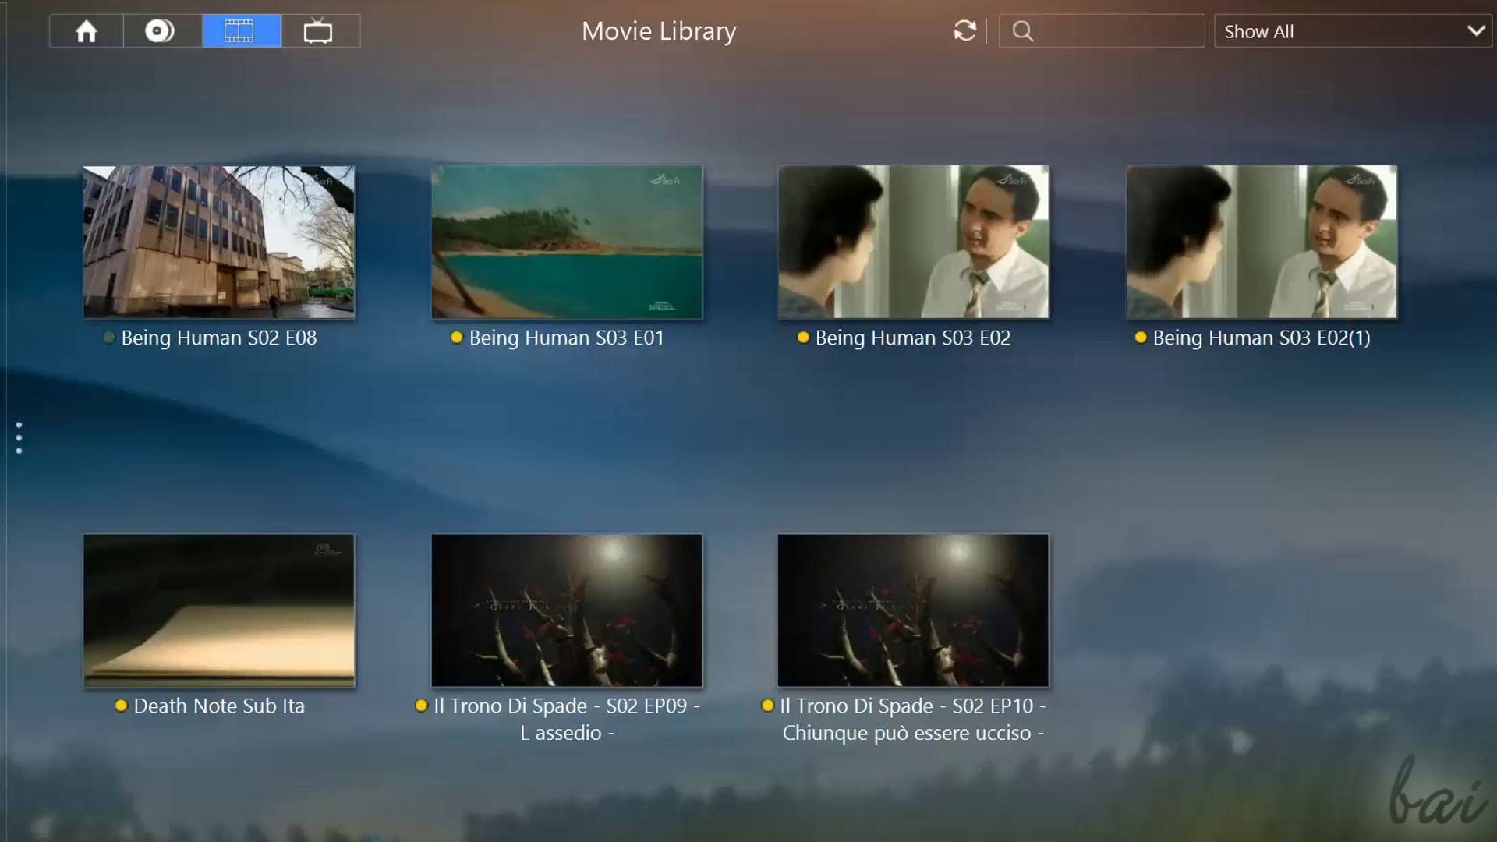
click(338, 44)
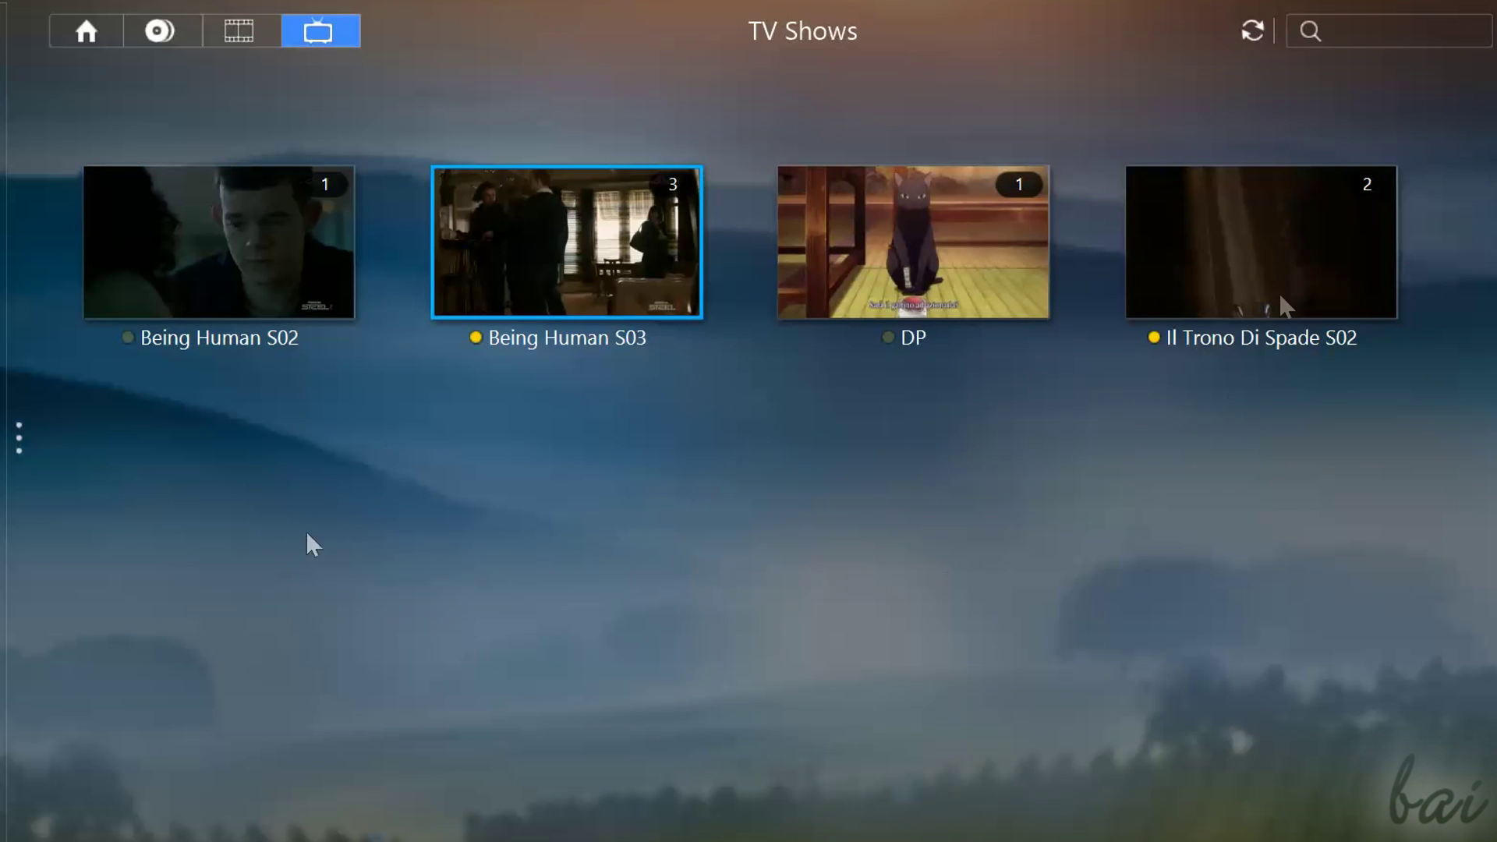
click(1300, 250)
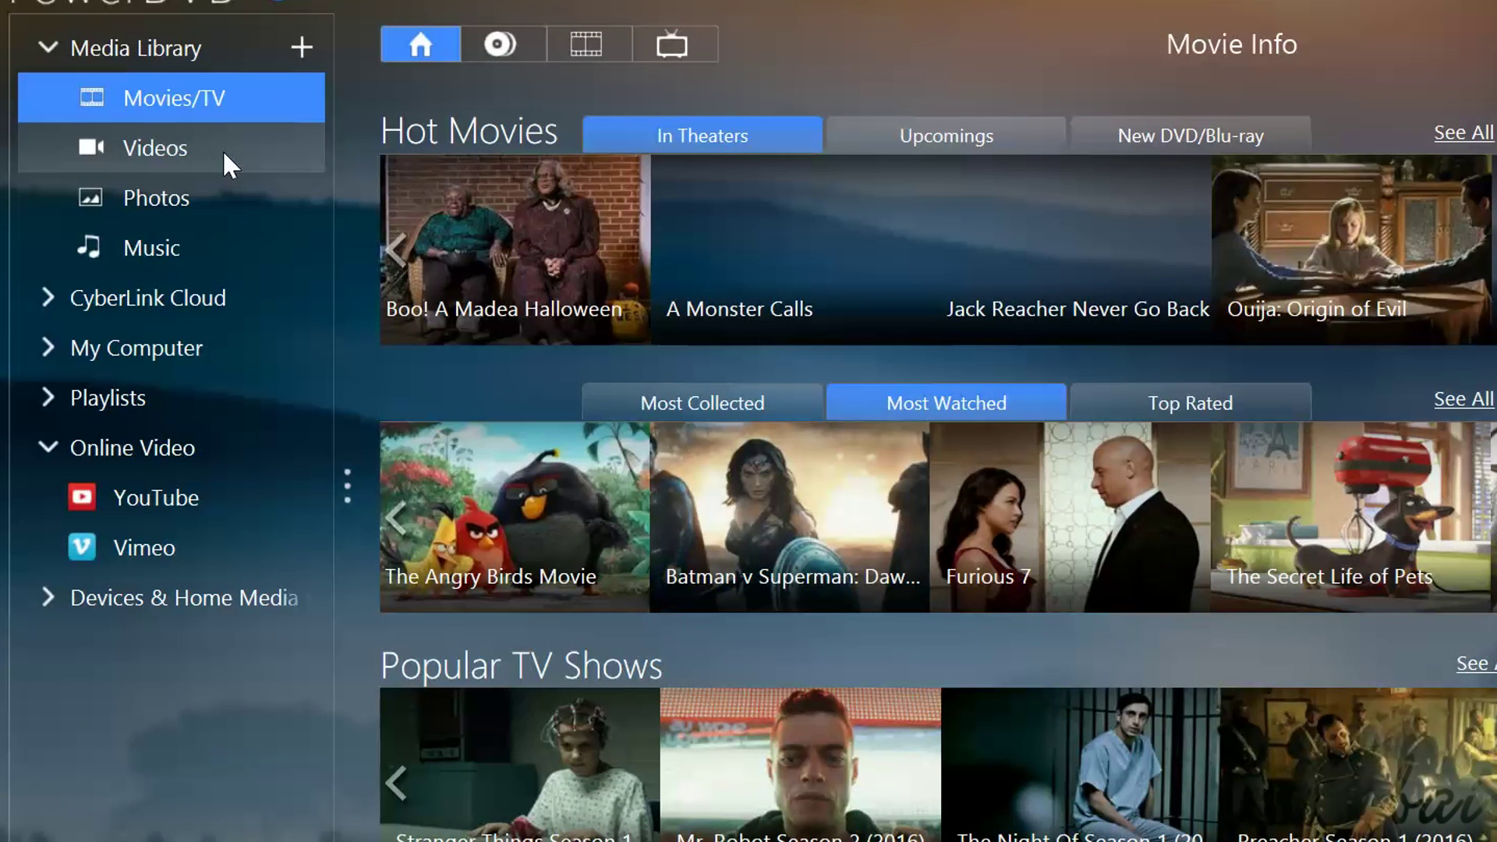
- Go through the Videos, Photos and Music sections again, returning to the Photos library
click(223, 150)
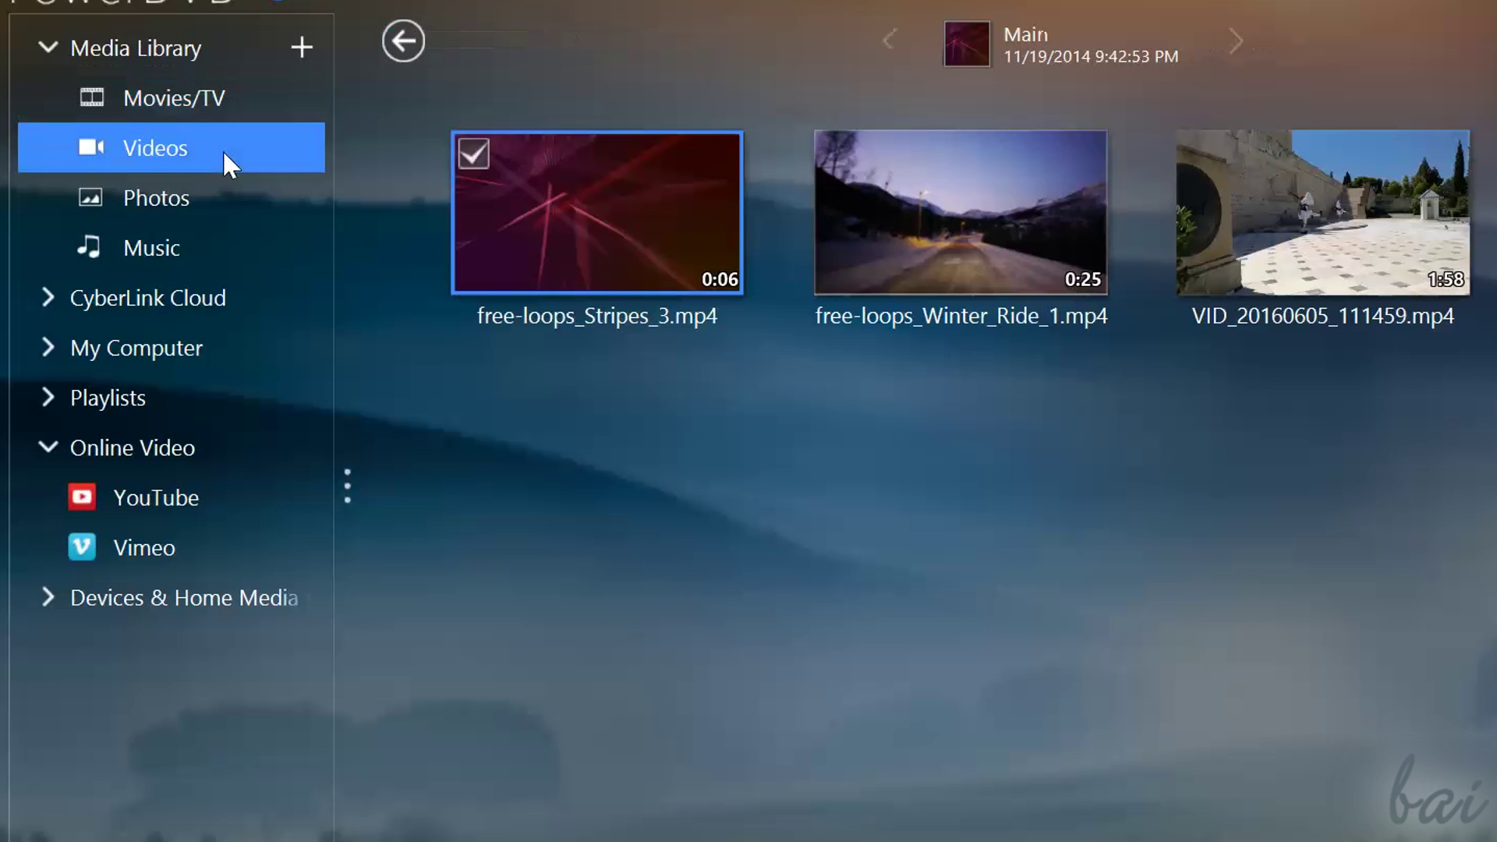
click(209, 212)
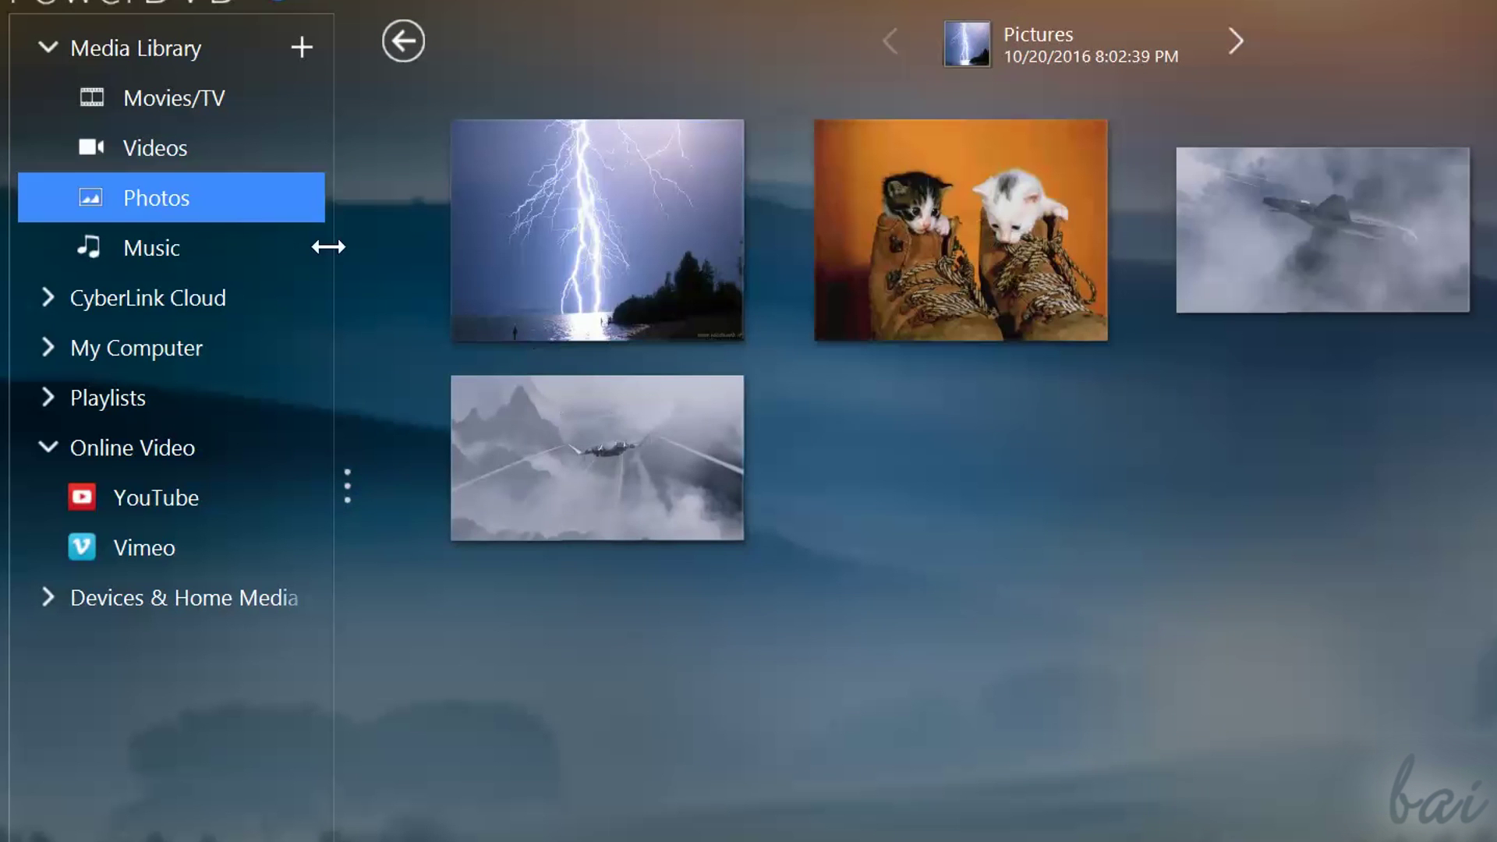
click(202, 251)
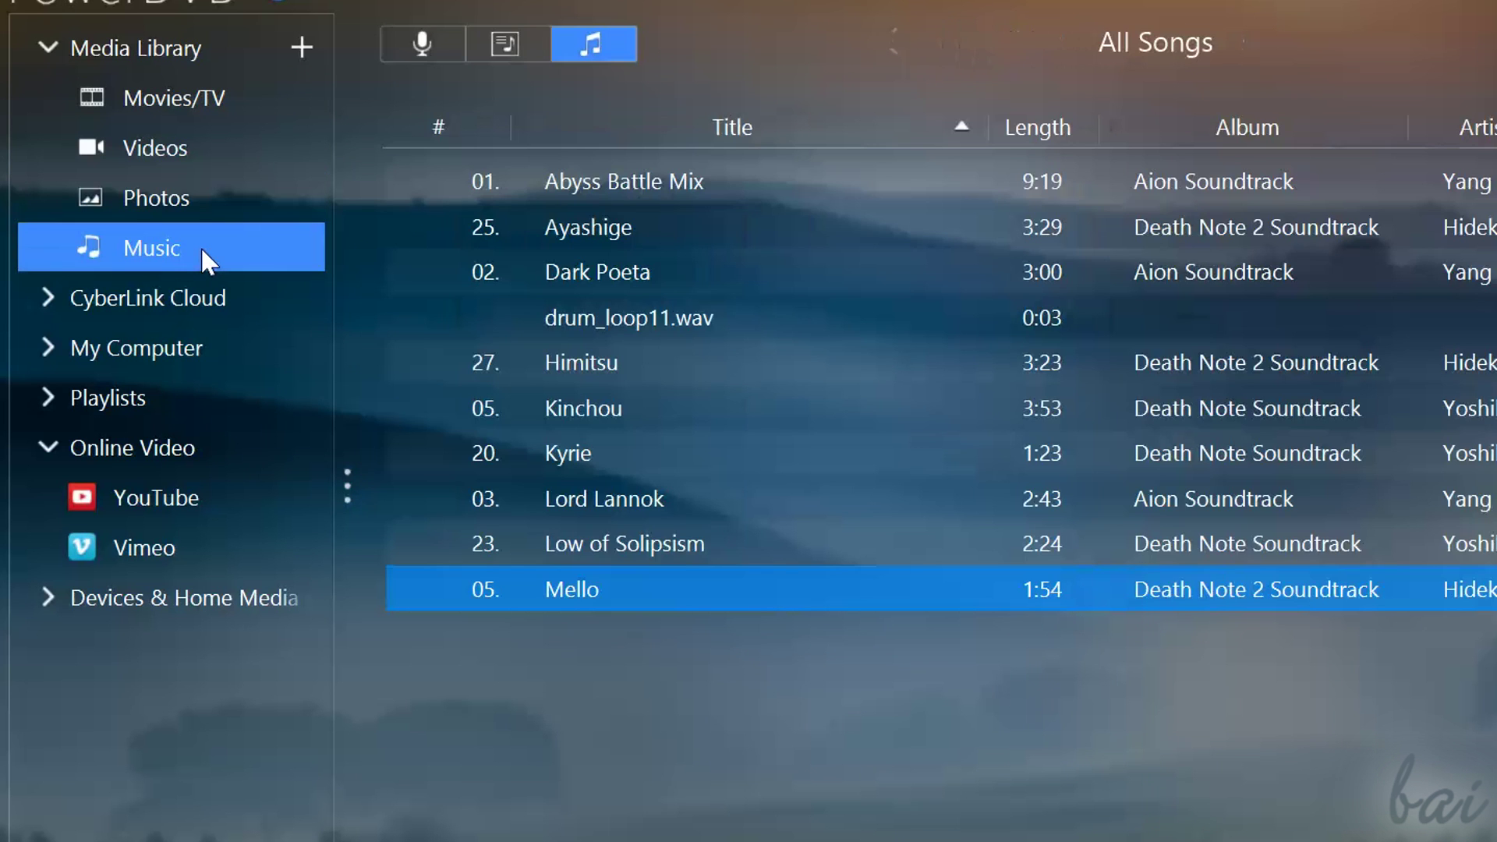
click(230, 152)
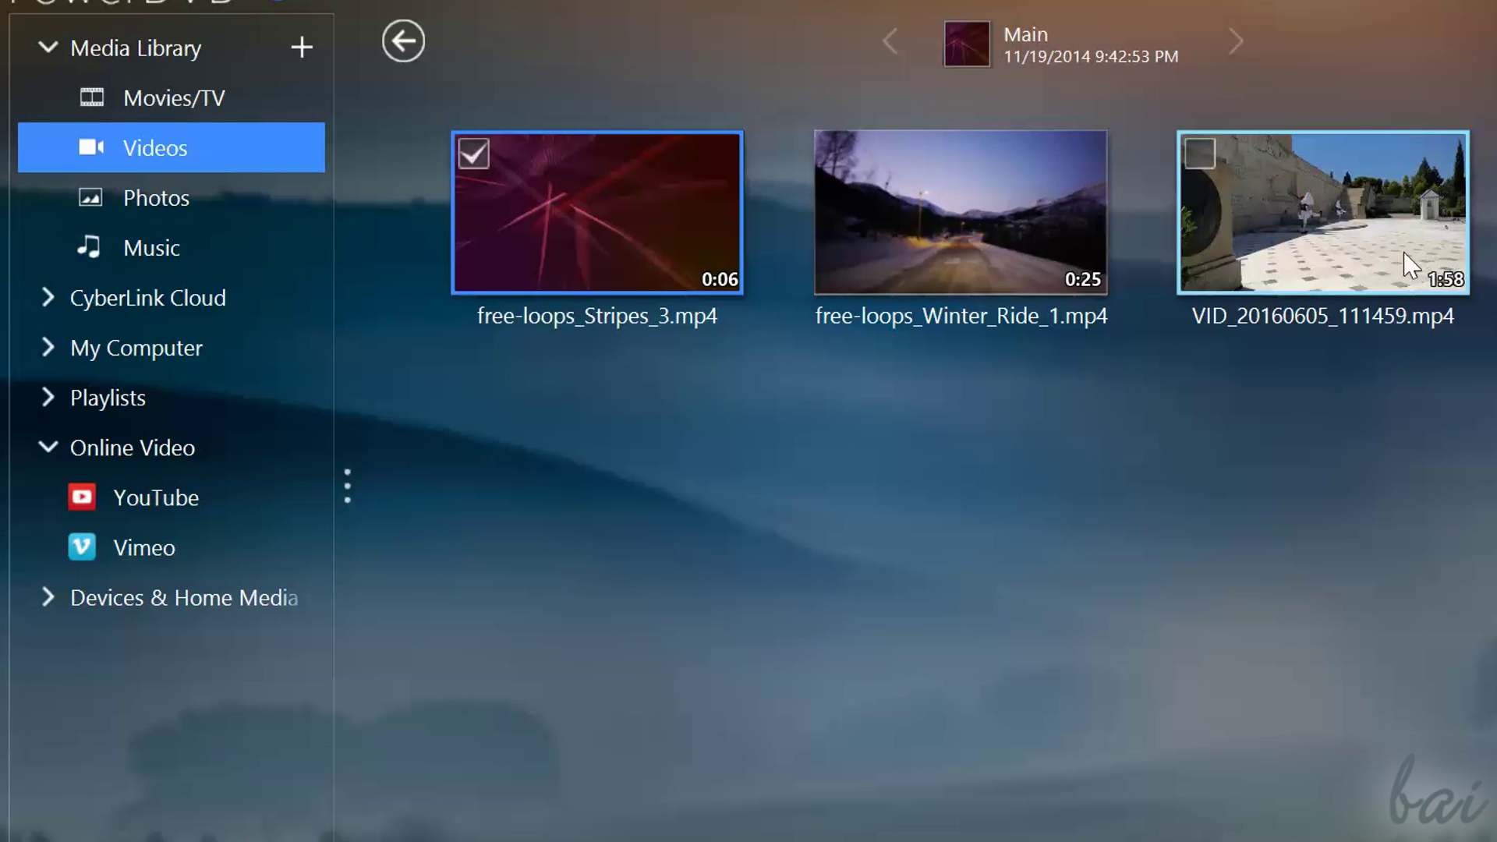
click(209, 225)
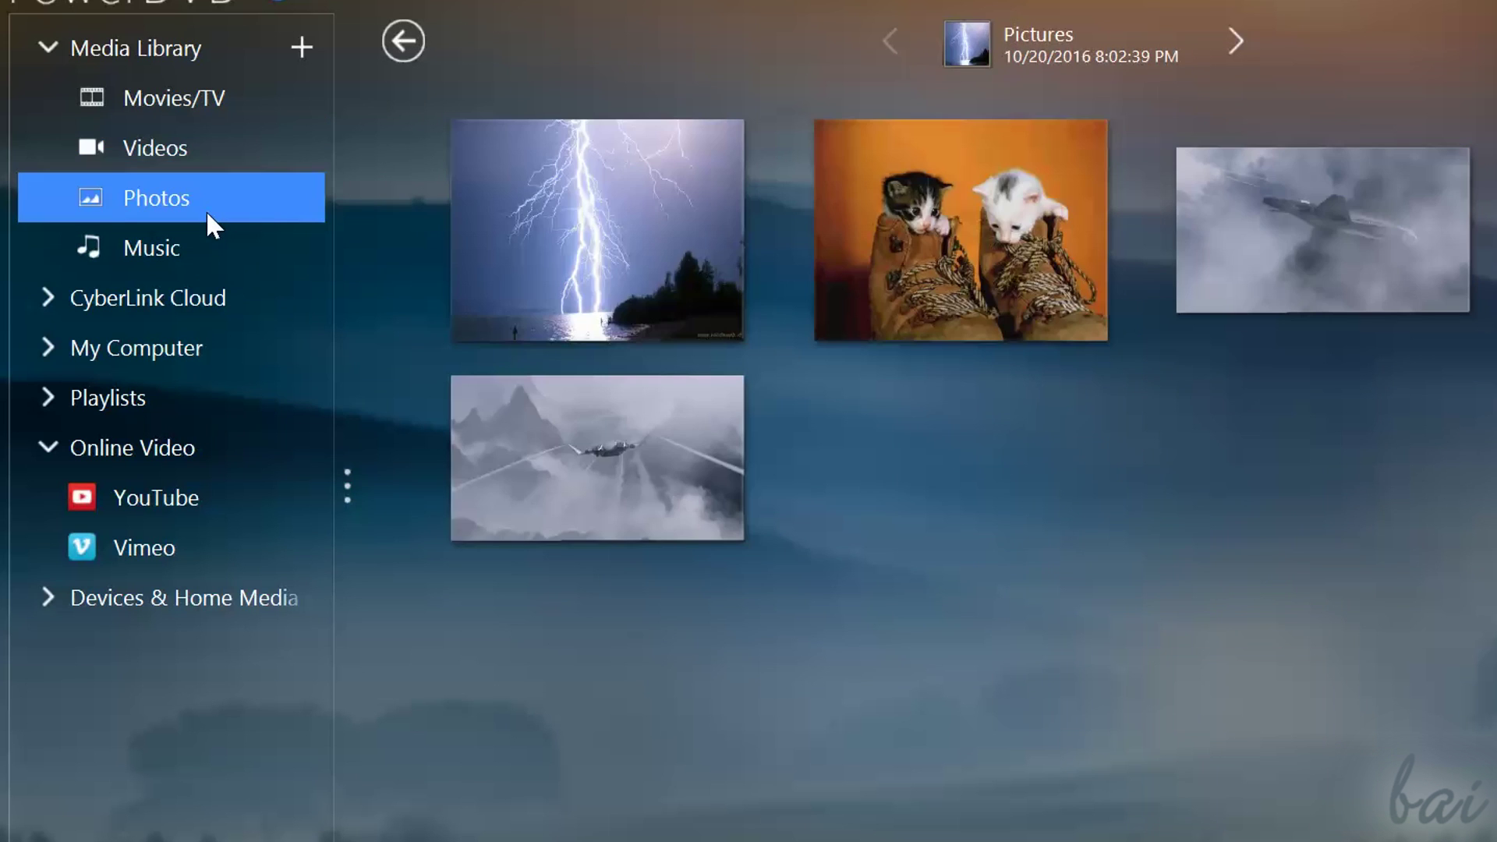
mouse_move(1441, 195)
- View the Music library by artist, by album and as a list of all songs
click(201, 254)
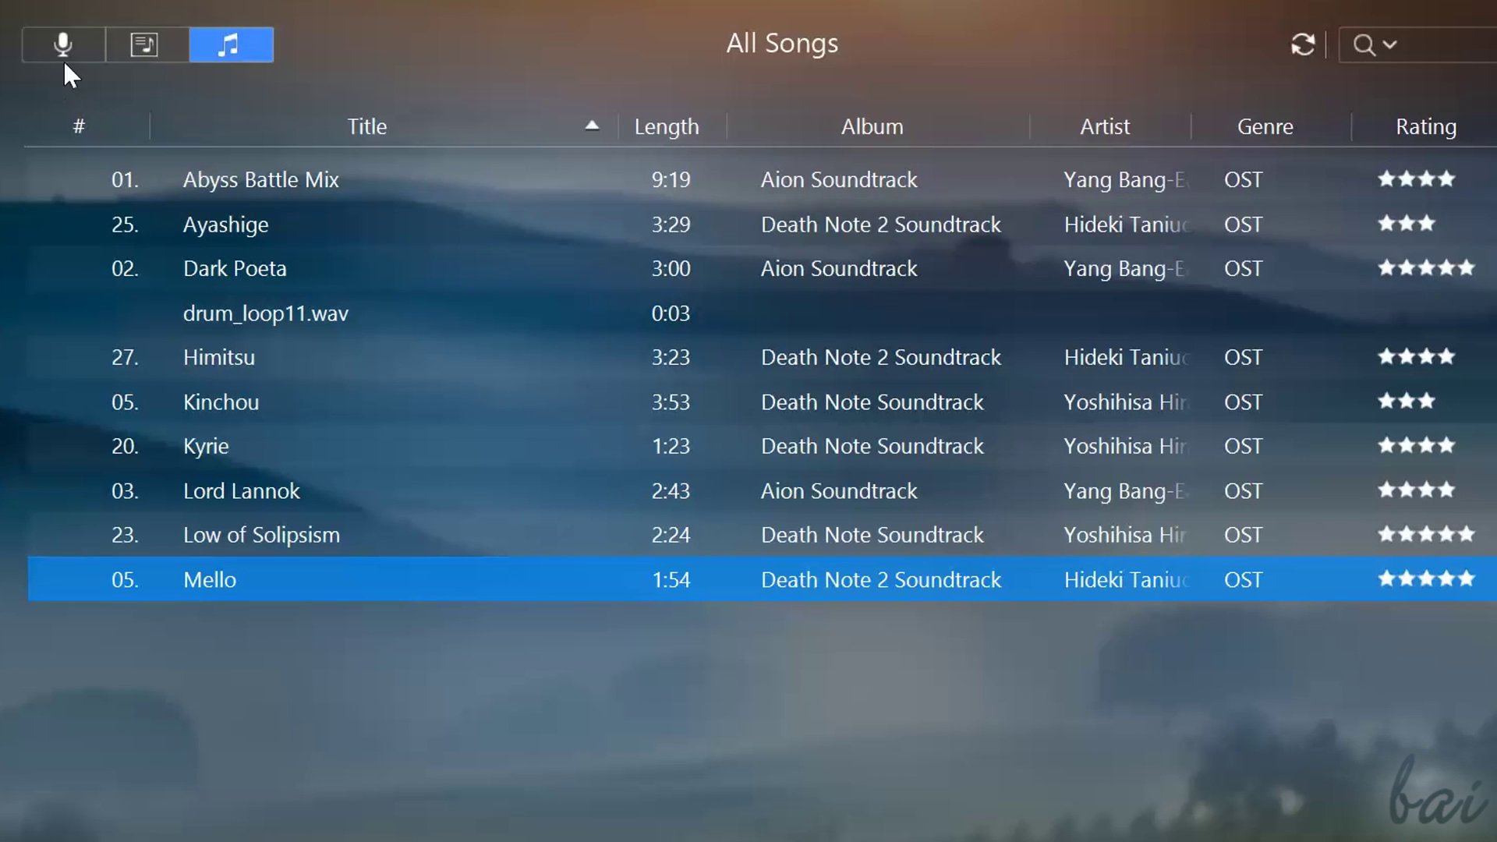
click(64, 53)
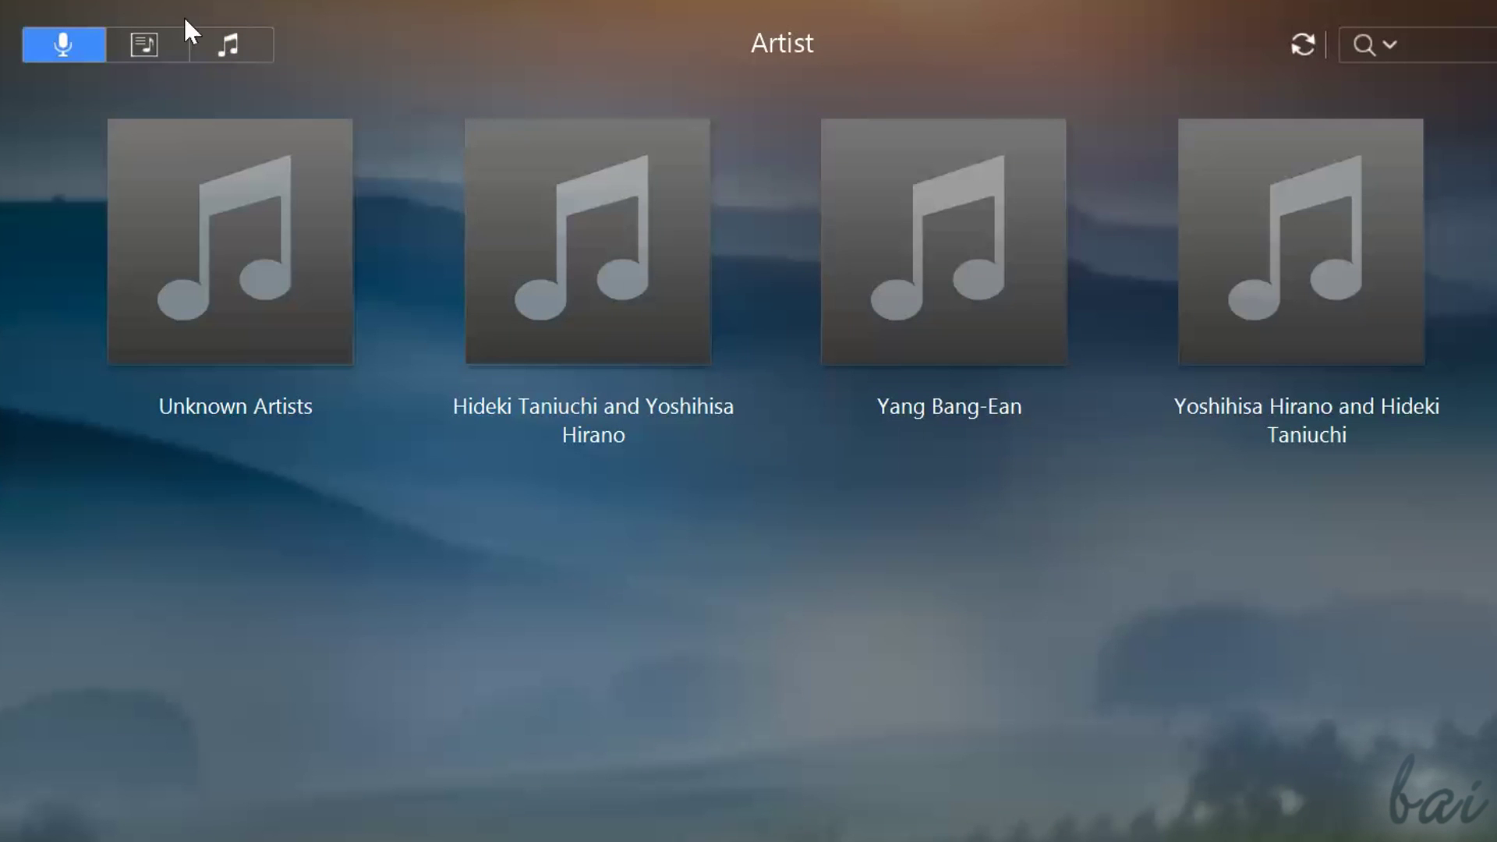
click(165, 39)
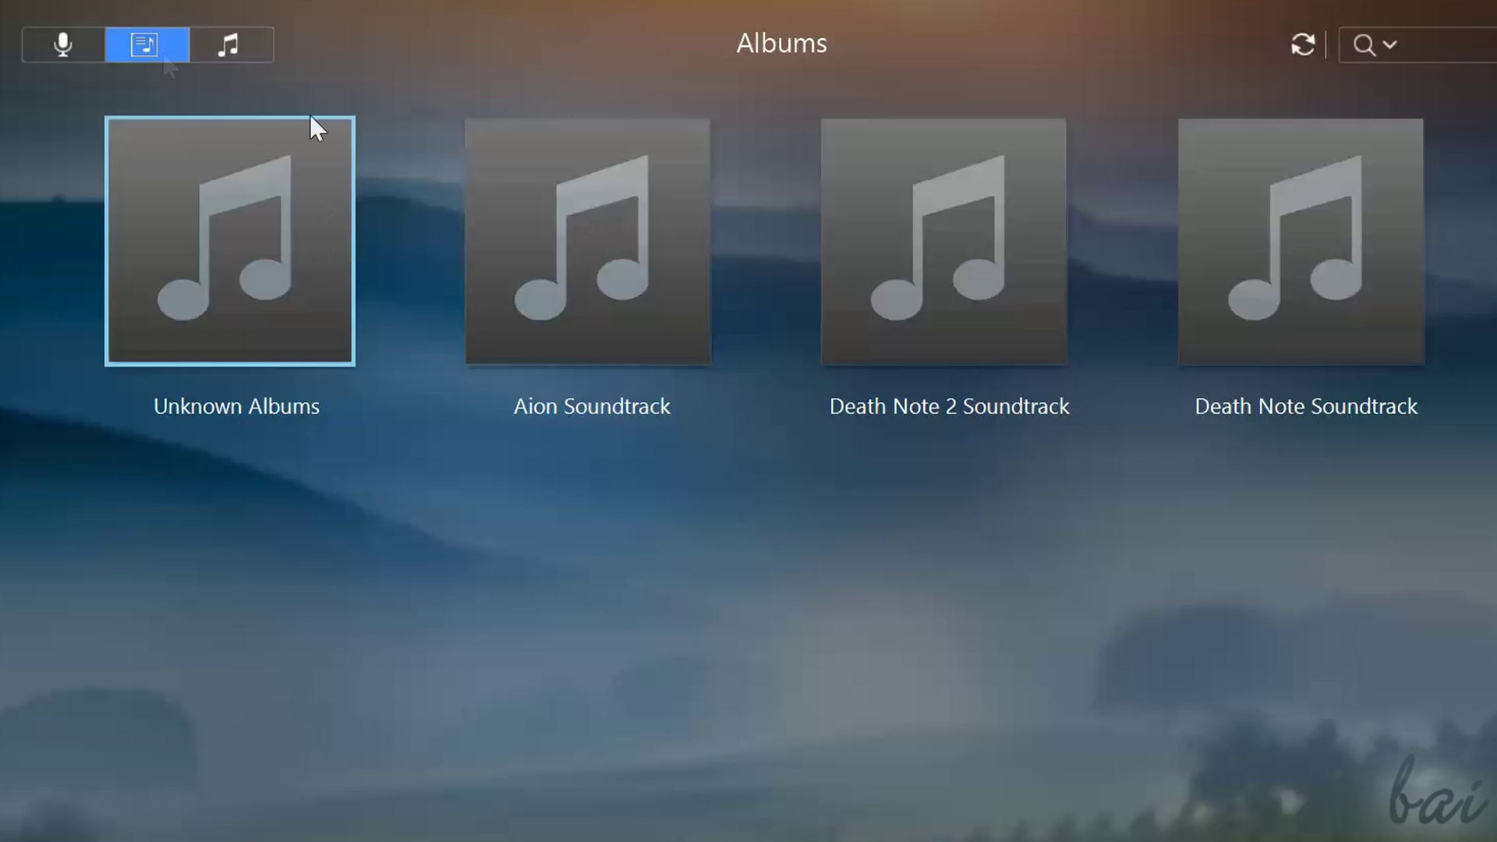
click(228, 48)
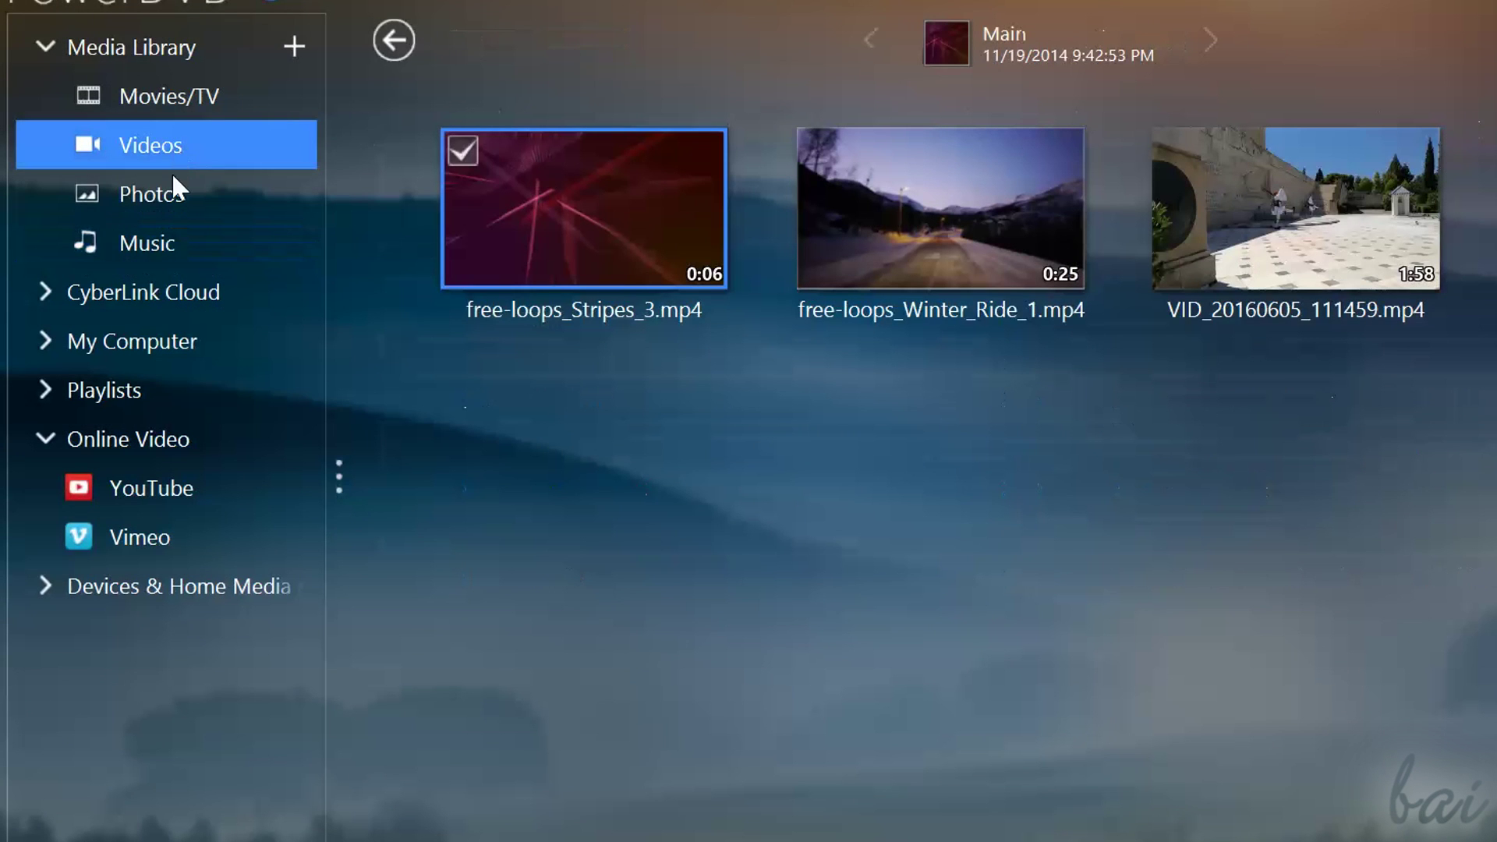
- View the Pictures album in the Photos library and examine the options available for the photo of the two kittens
click(180, 190)
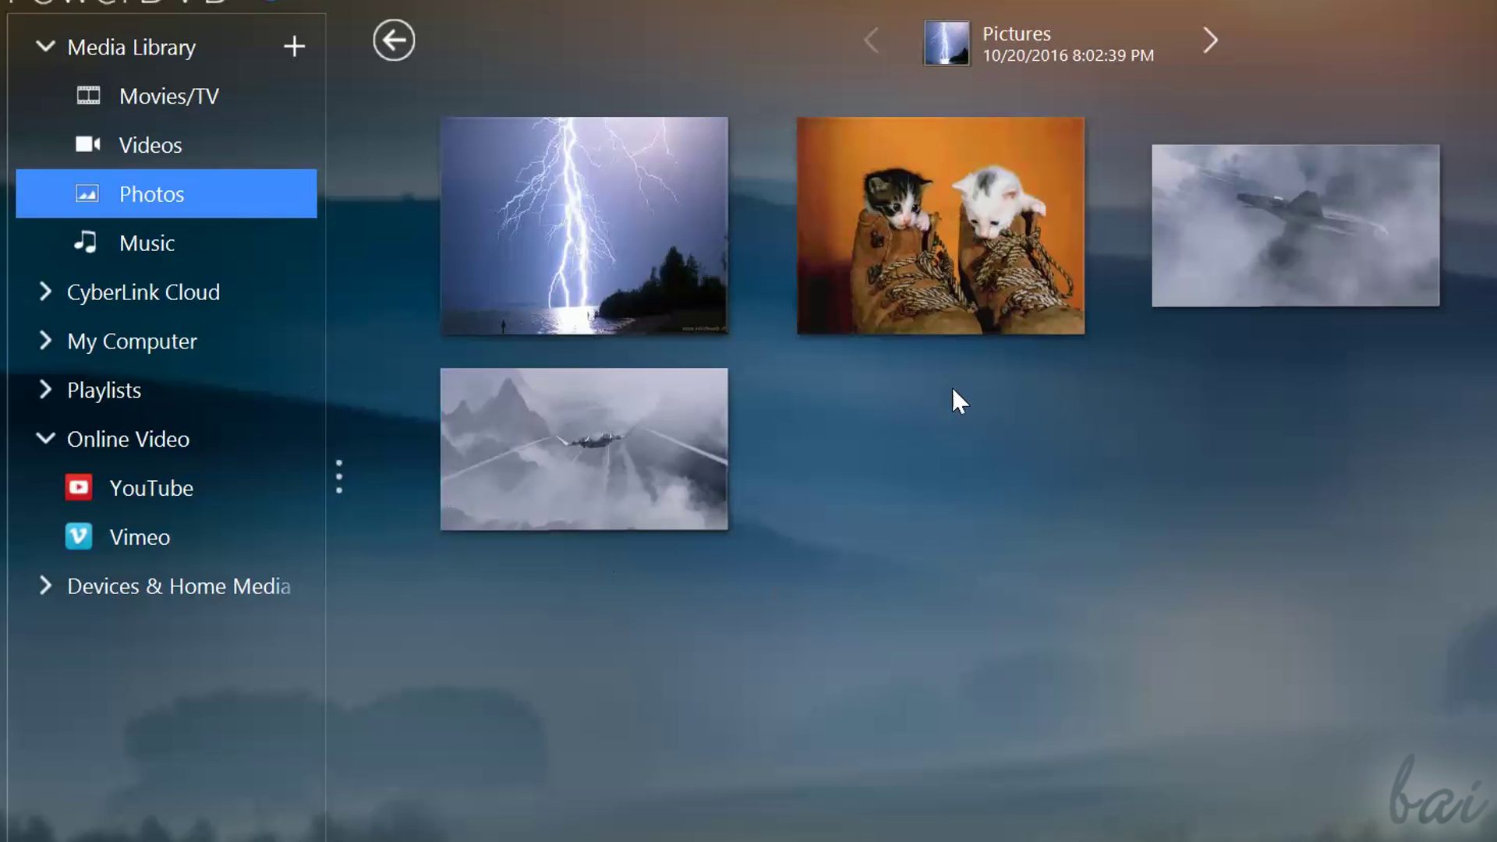
mouse_move(905, 234)
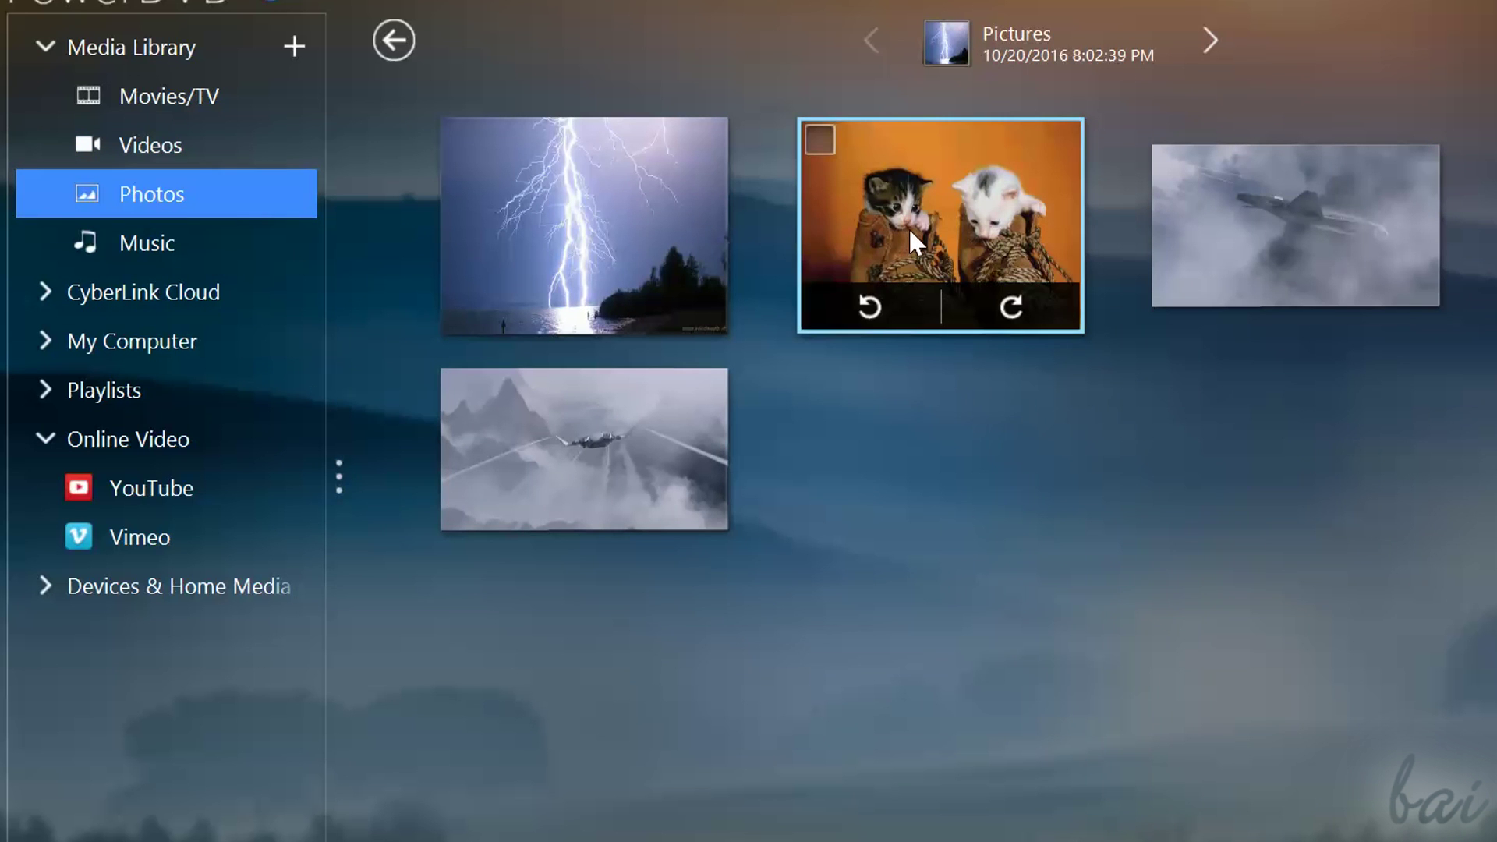
right_click(911, 231)
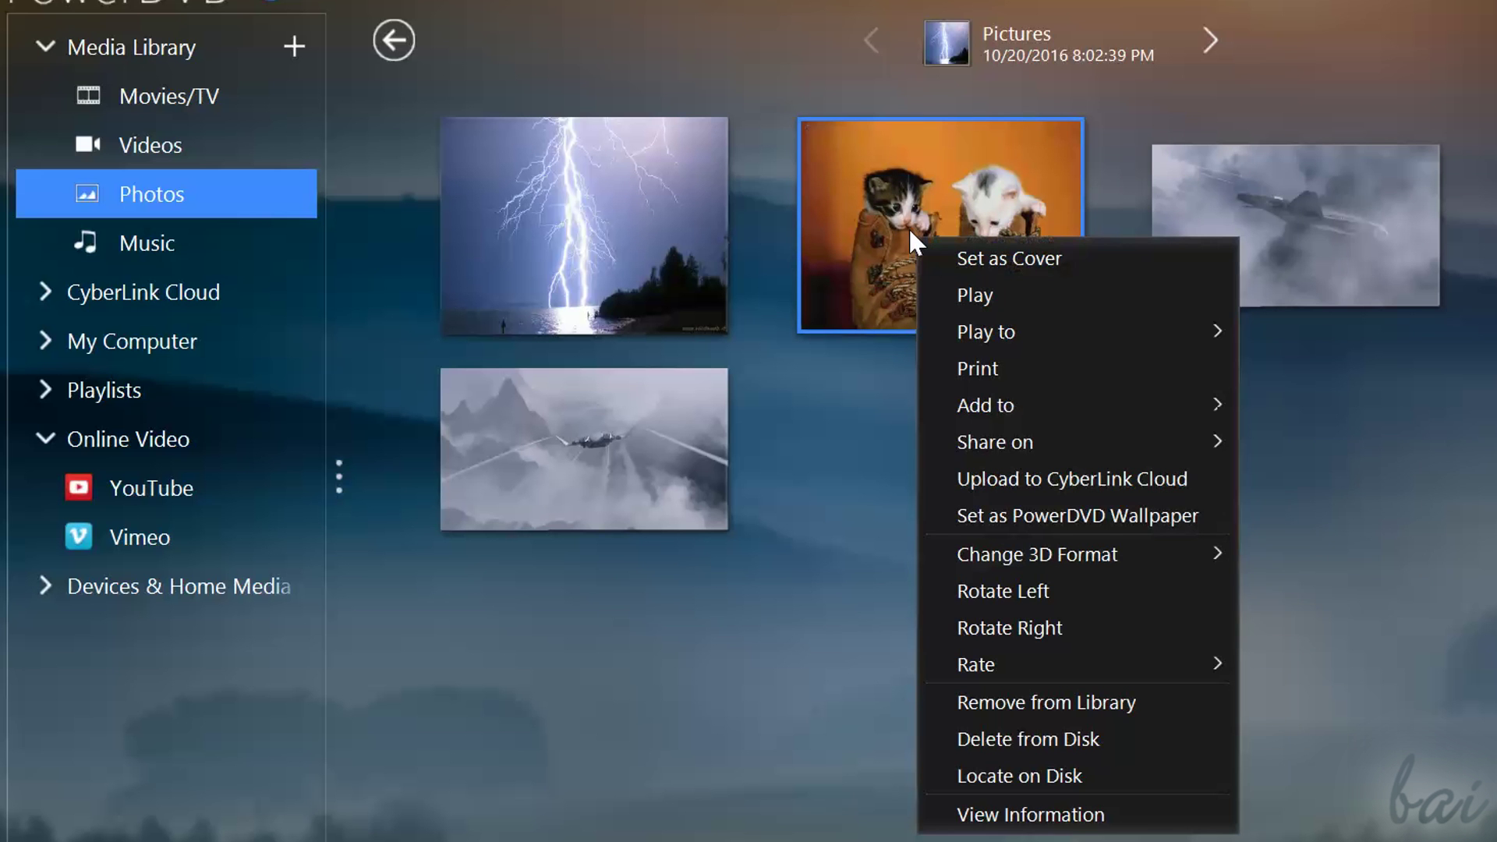
click(1067, 781)
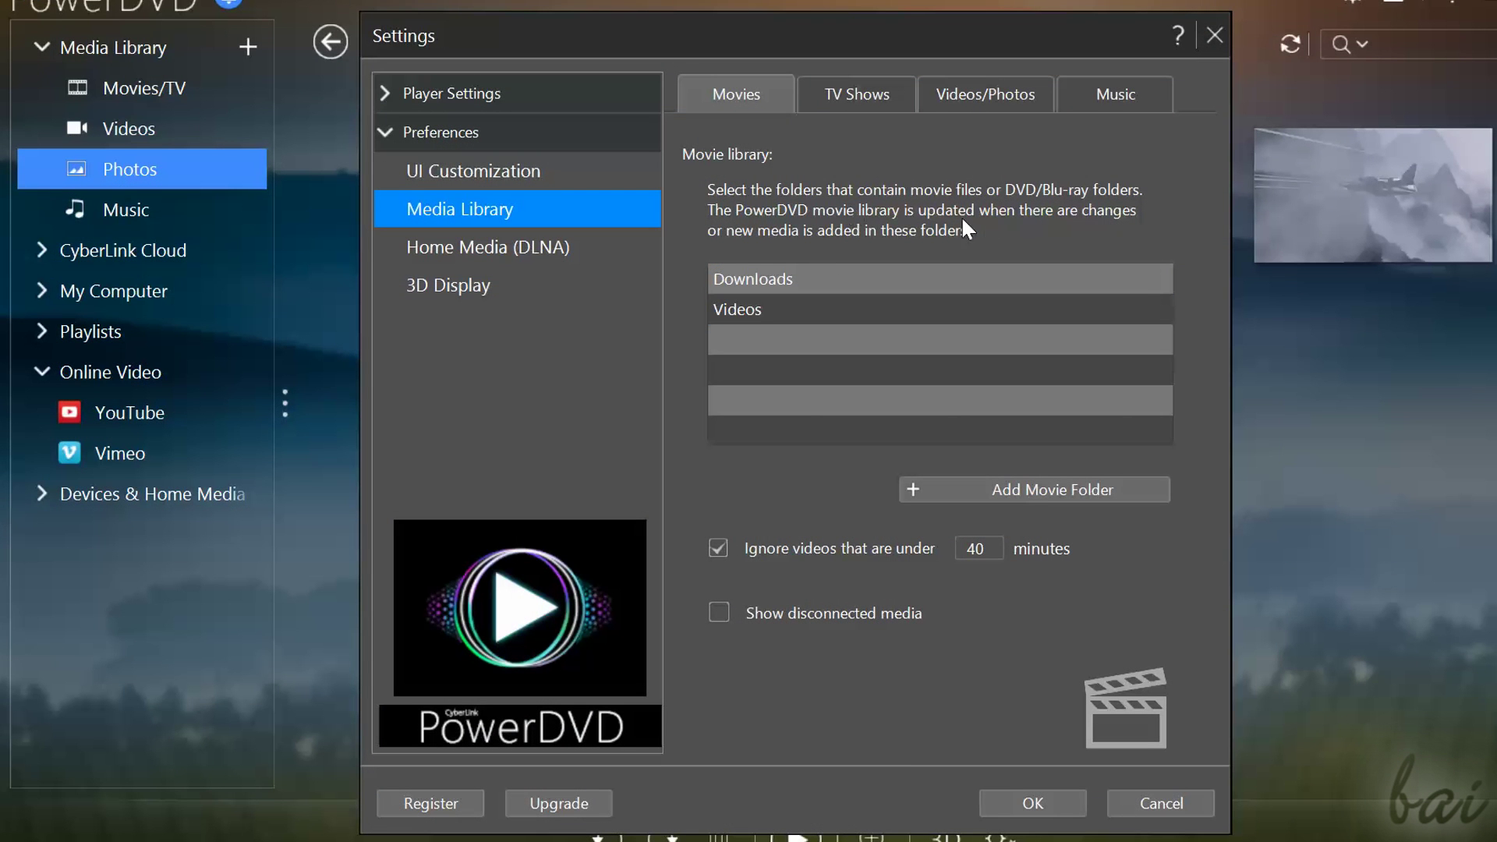
- Review the Media Library folder preferences for Movies, TV Shows, Videos/Photos and Music
click(864, 95)
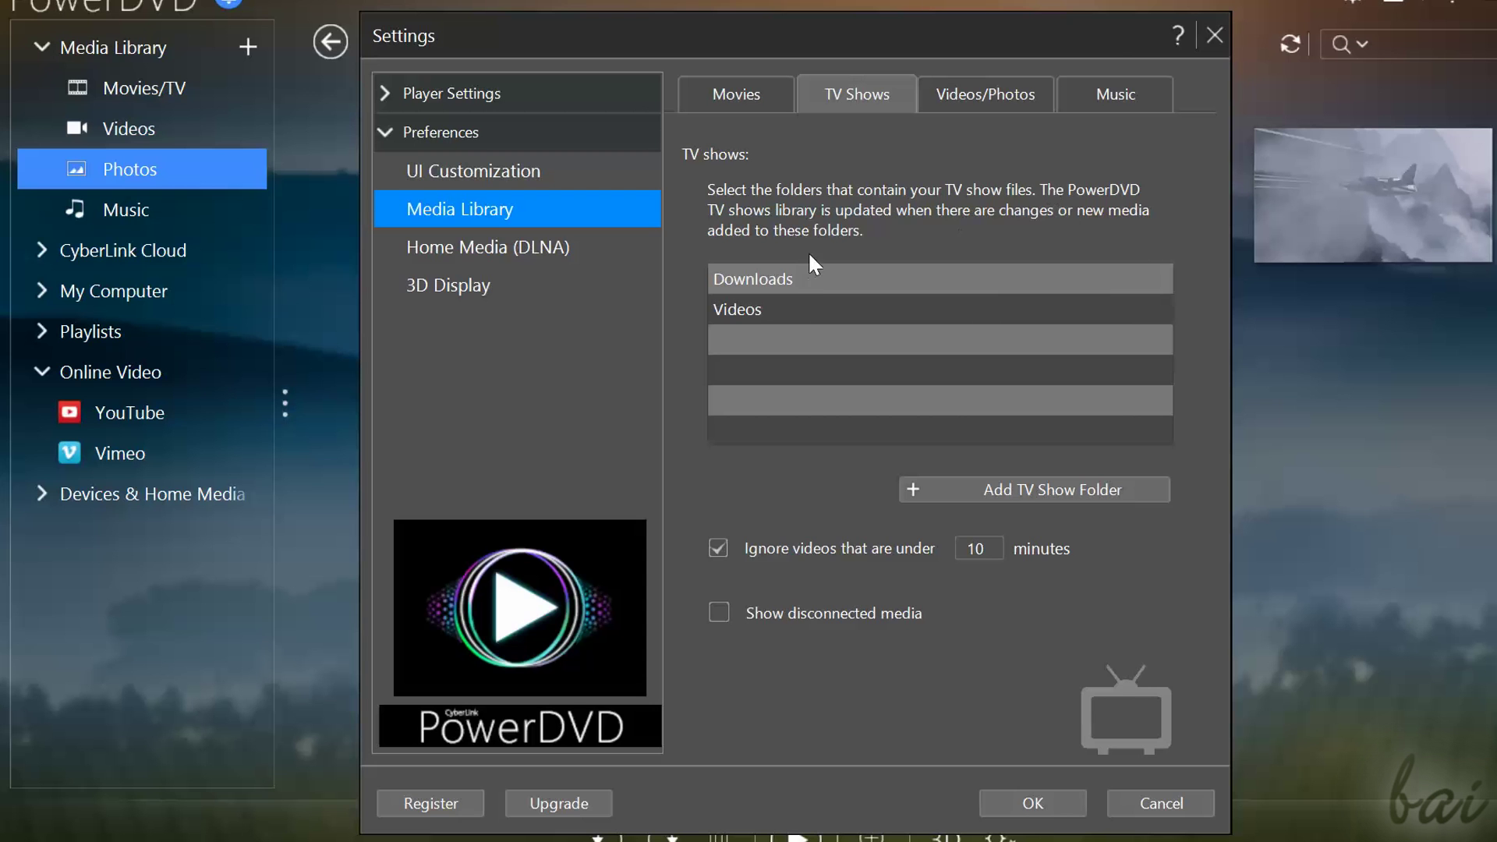
key(Escape)
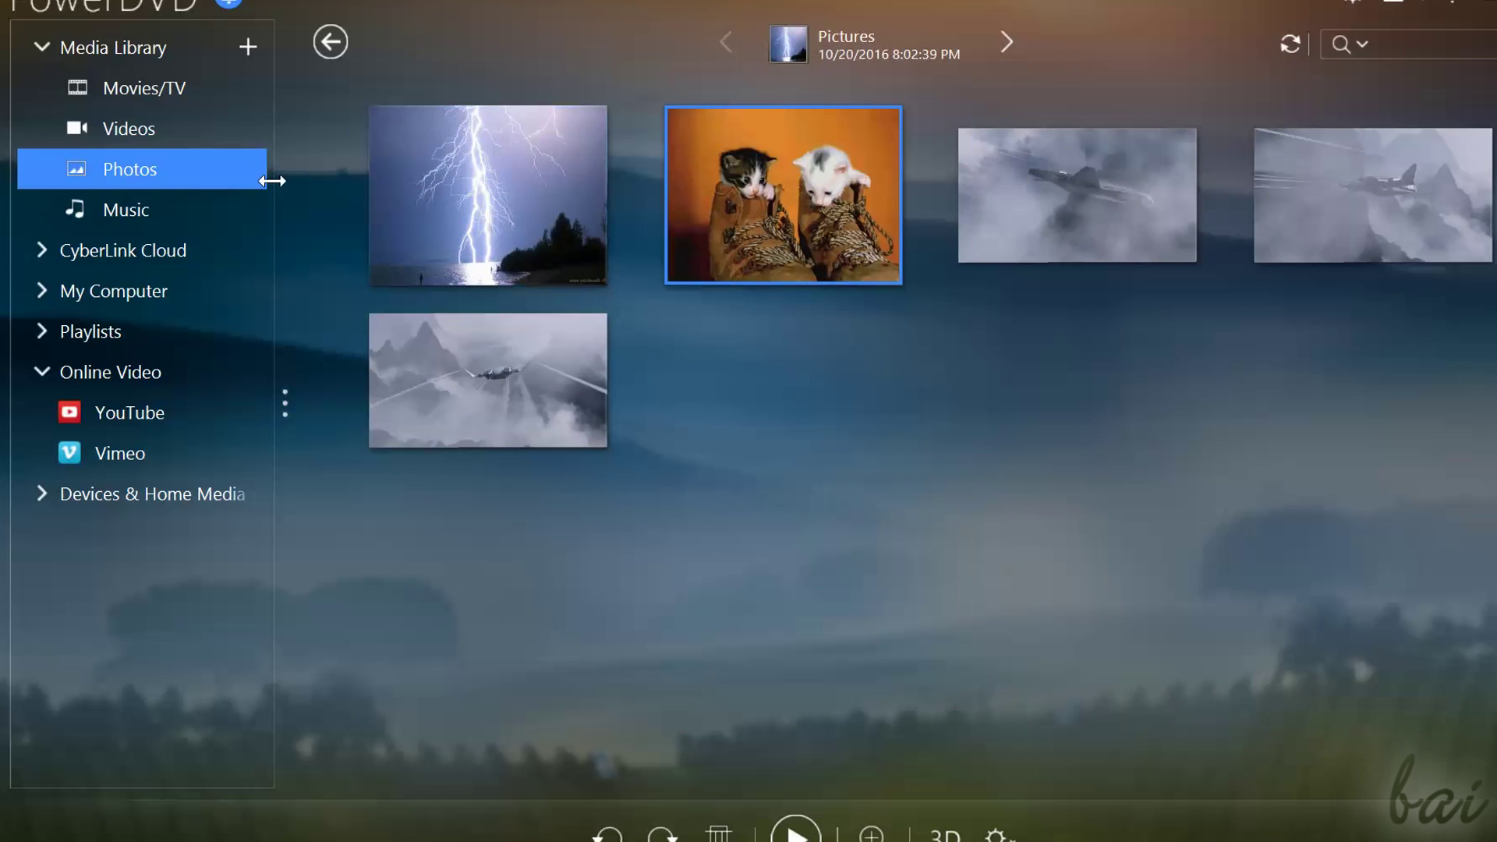
click(249, 45)
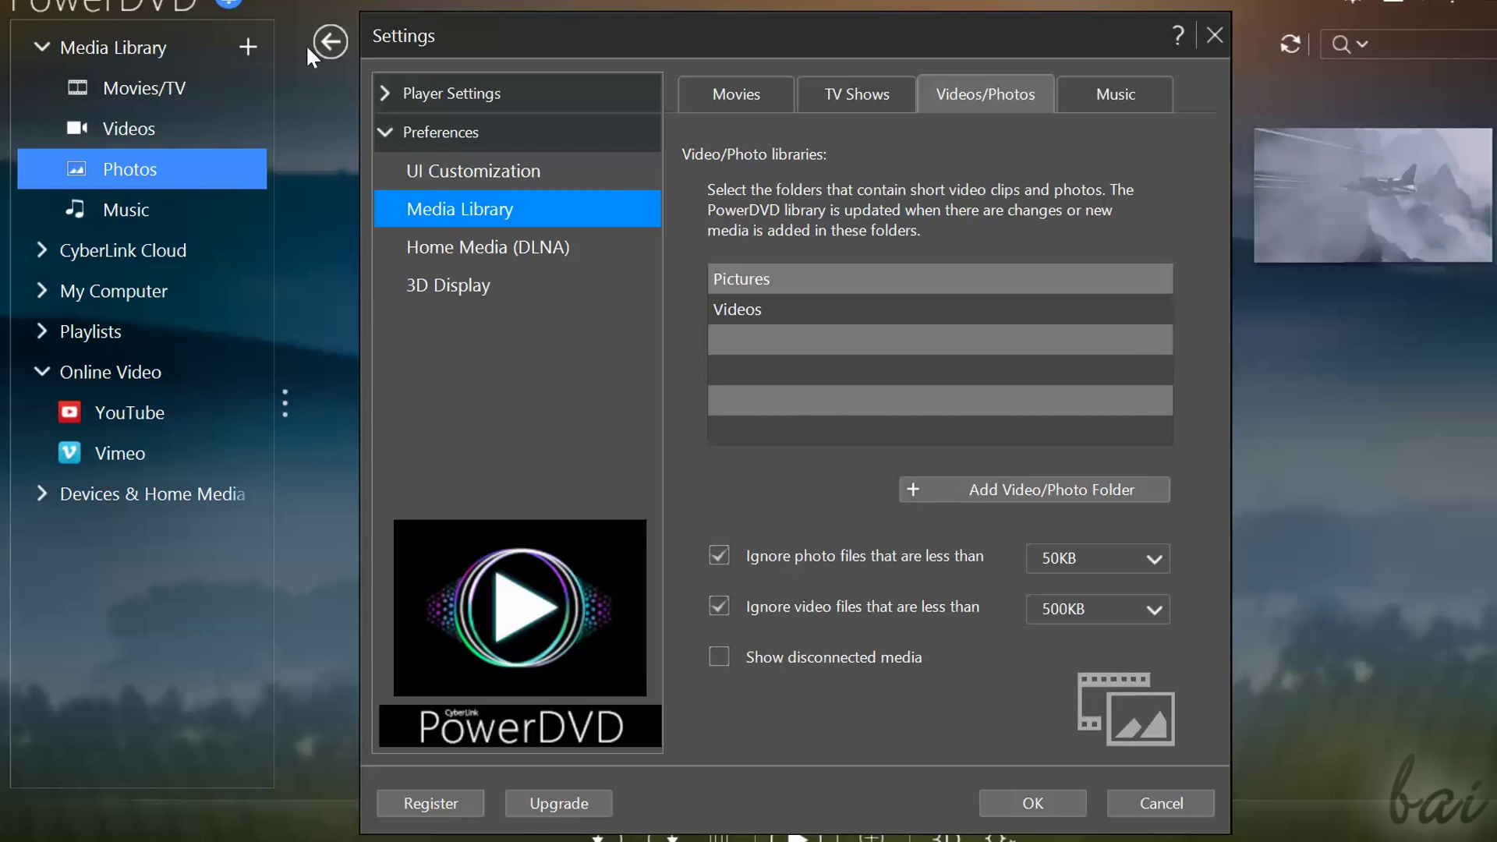
click(767, 91)
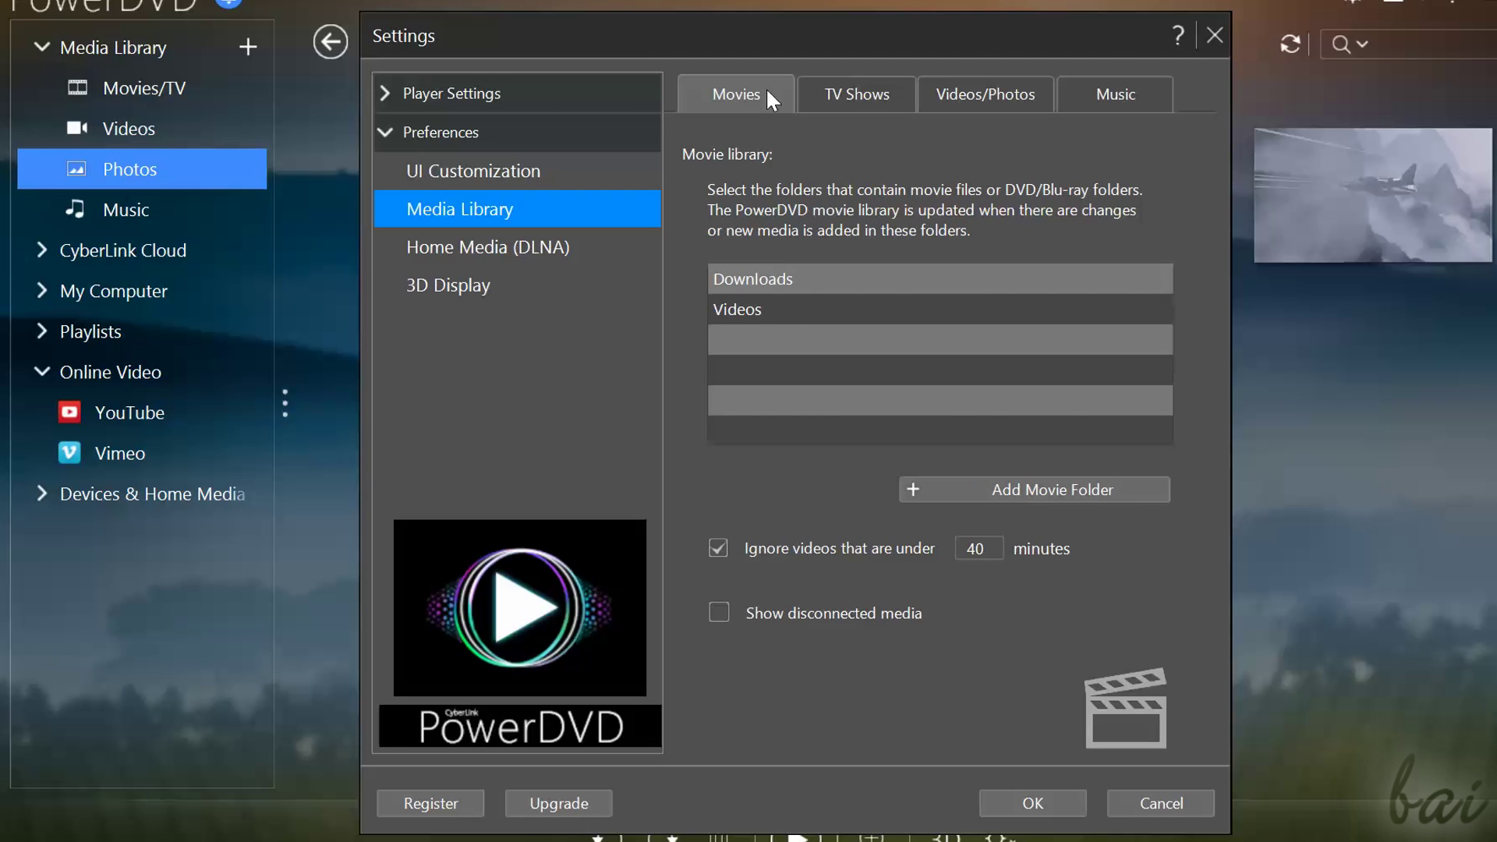
click(863, 88)
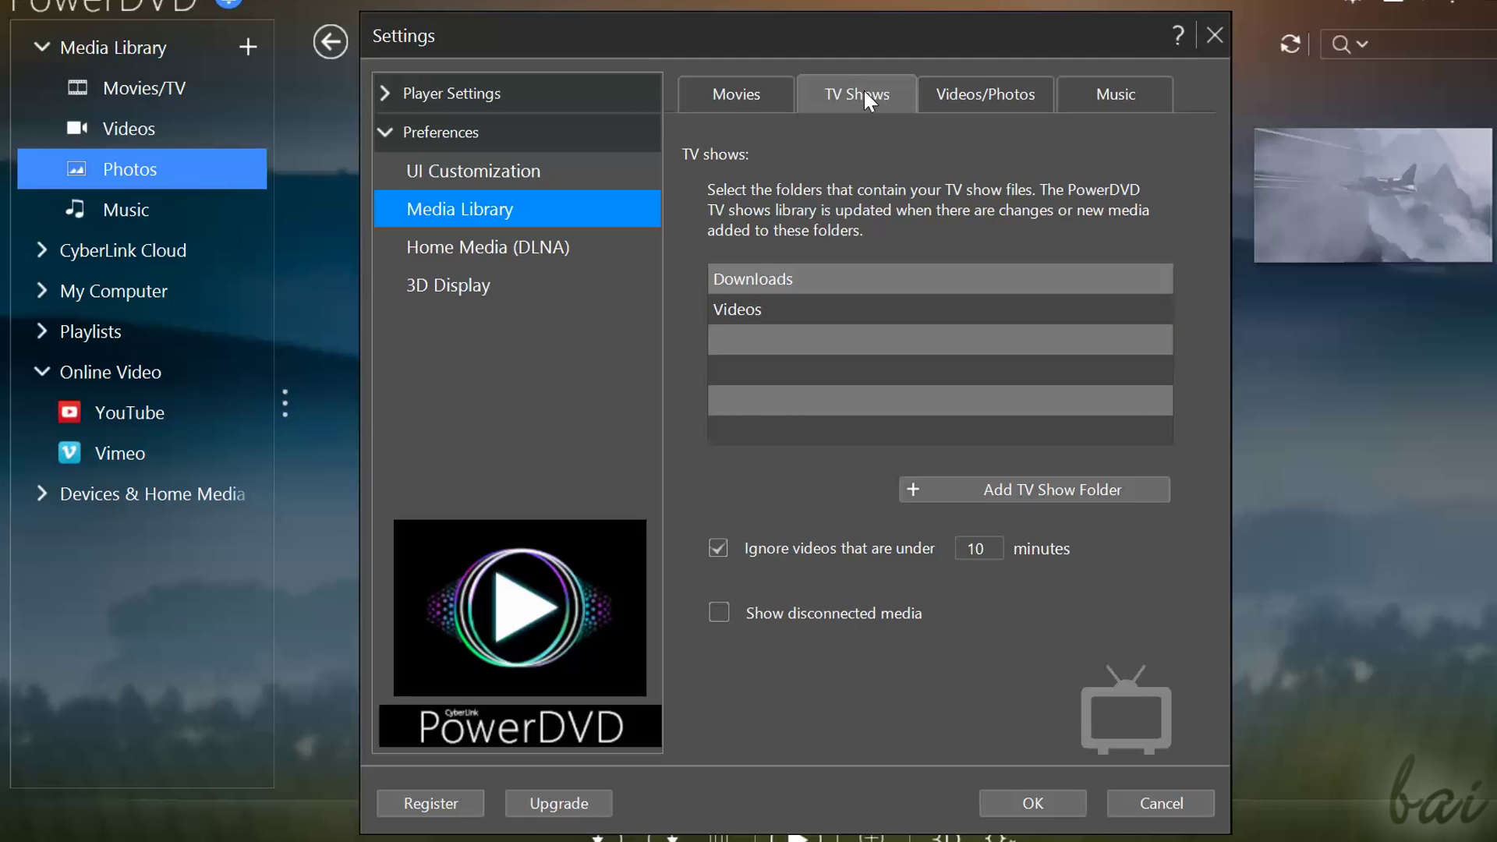
click(996, 83)
click(1107, 100)
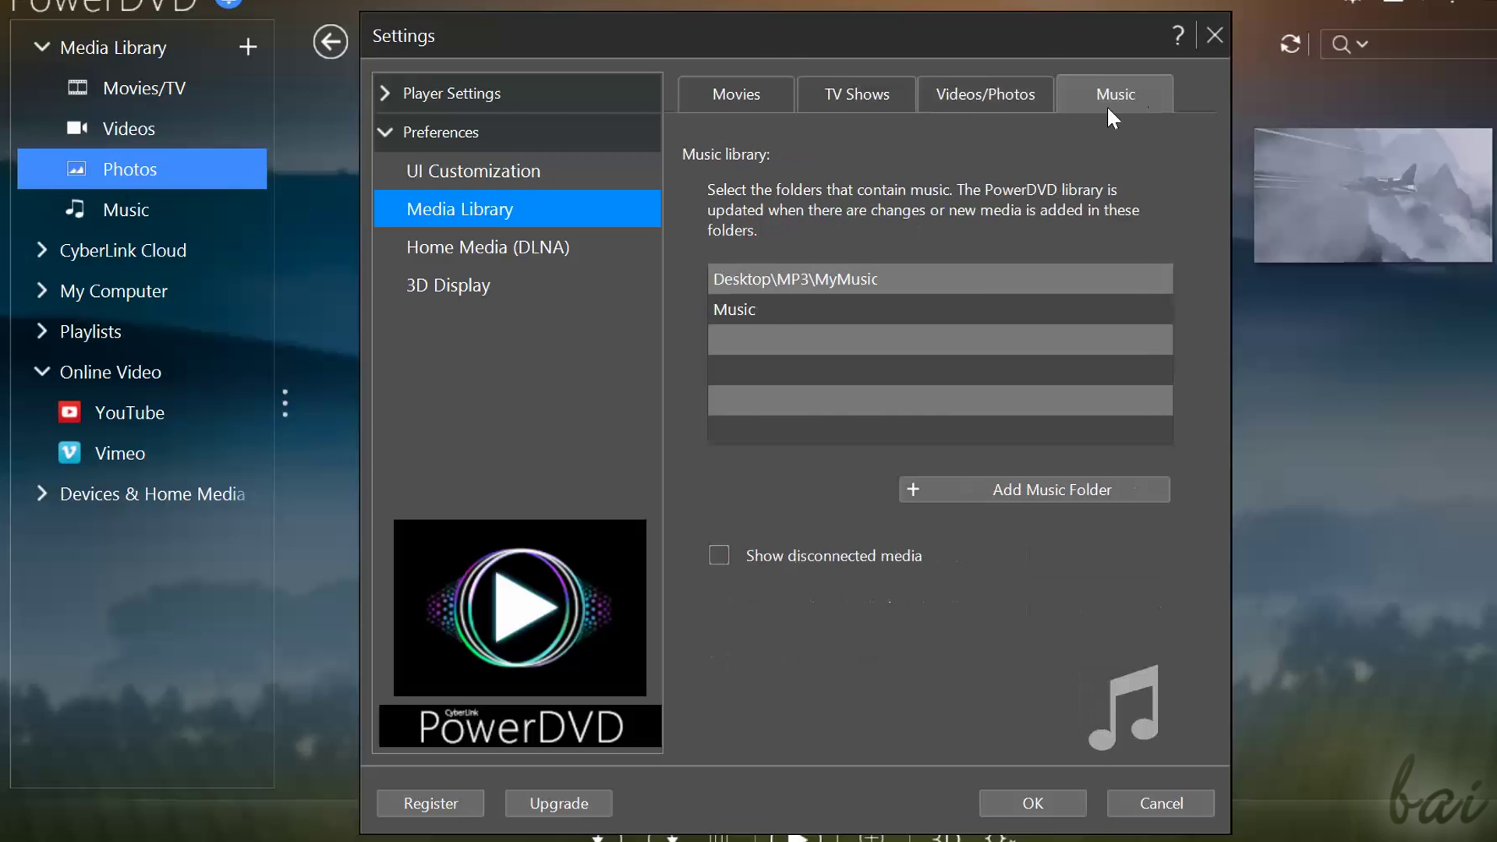
- Add the Desktop\Work on\Sample\Pictures folder to the Video/Photo libraries and apply the settings
click(990, 98)
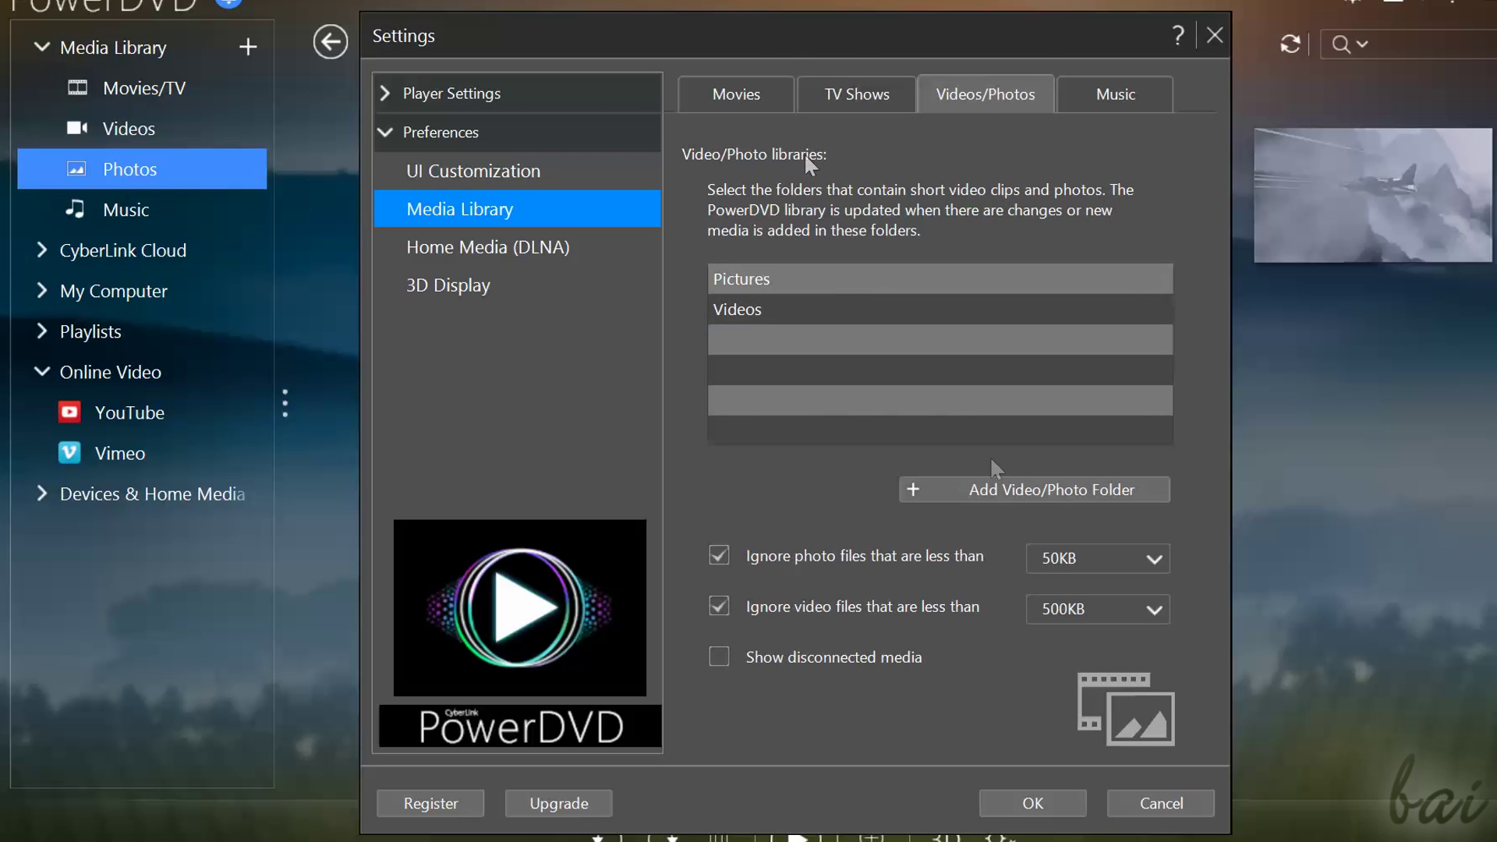
click(1019, 493)
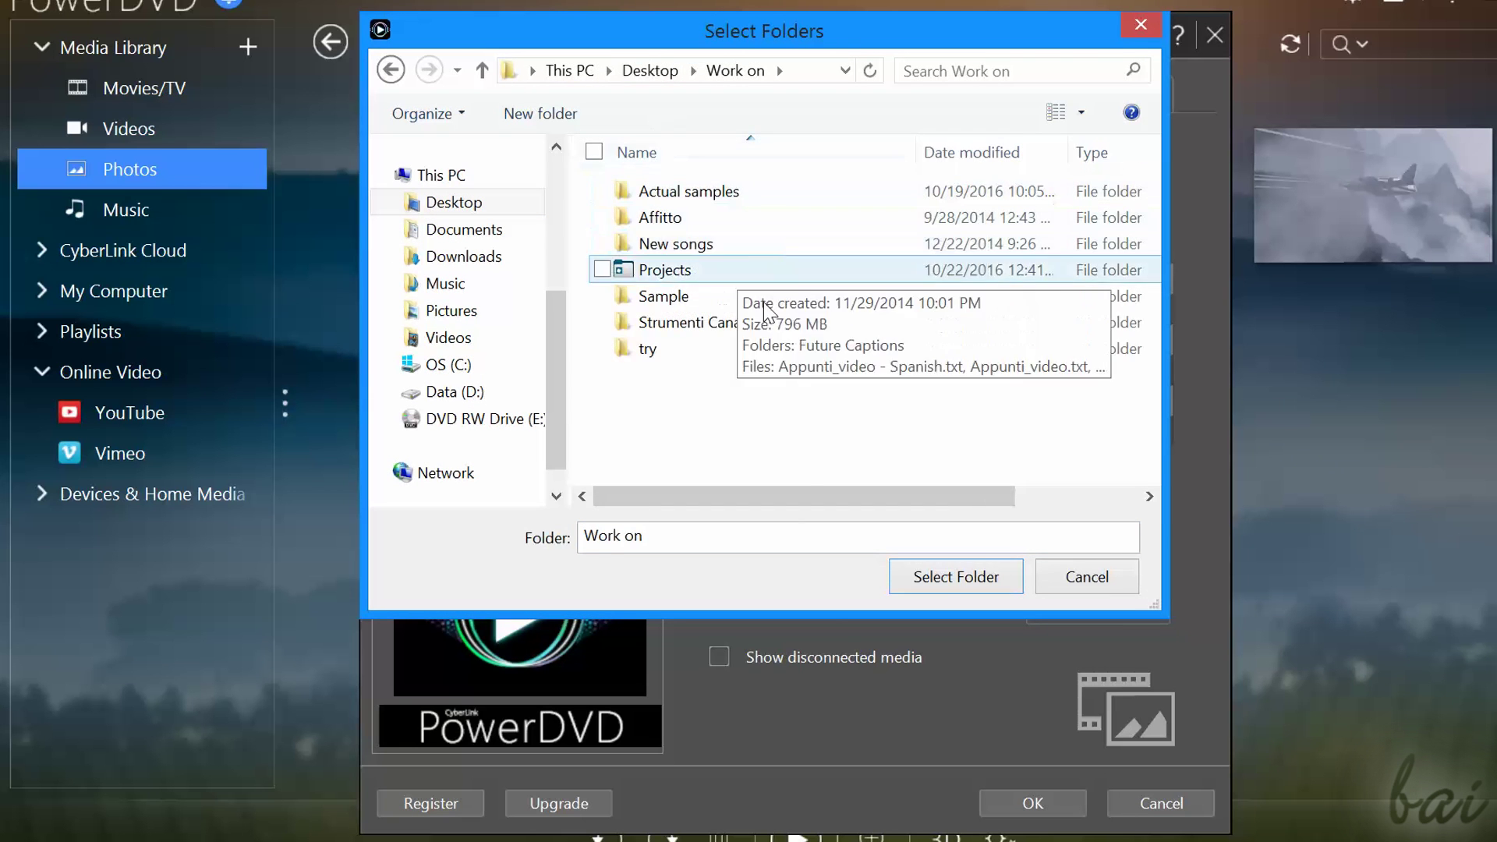
double_click(694, 295)
click(697, 192)
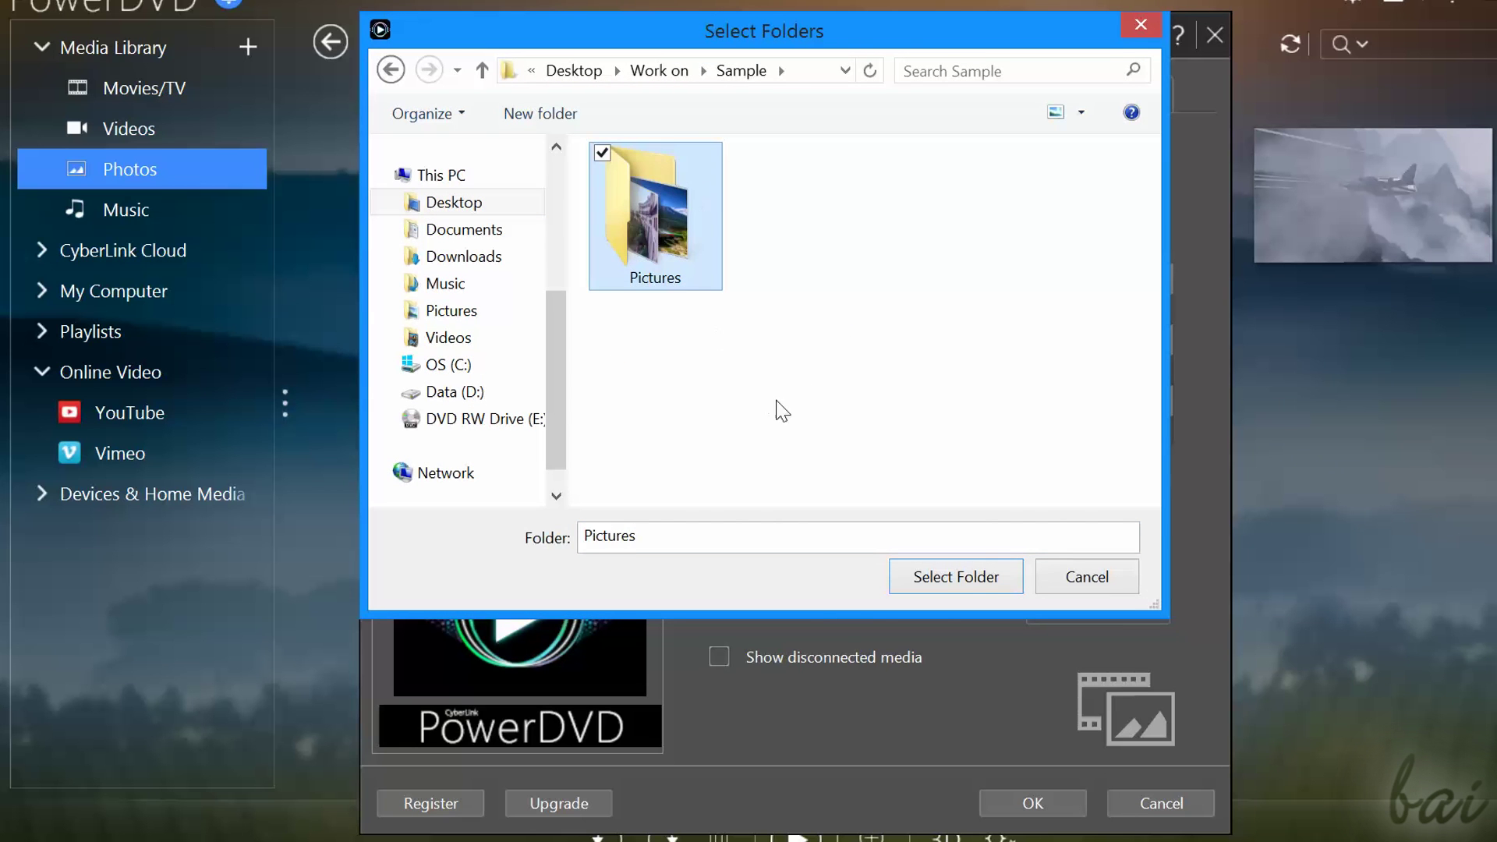
click(956, 577)
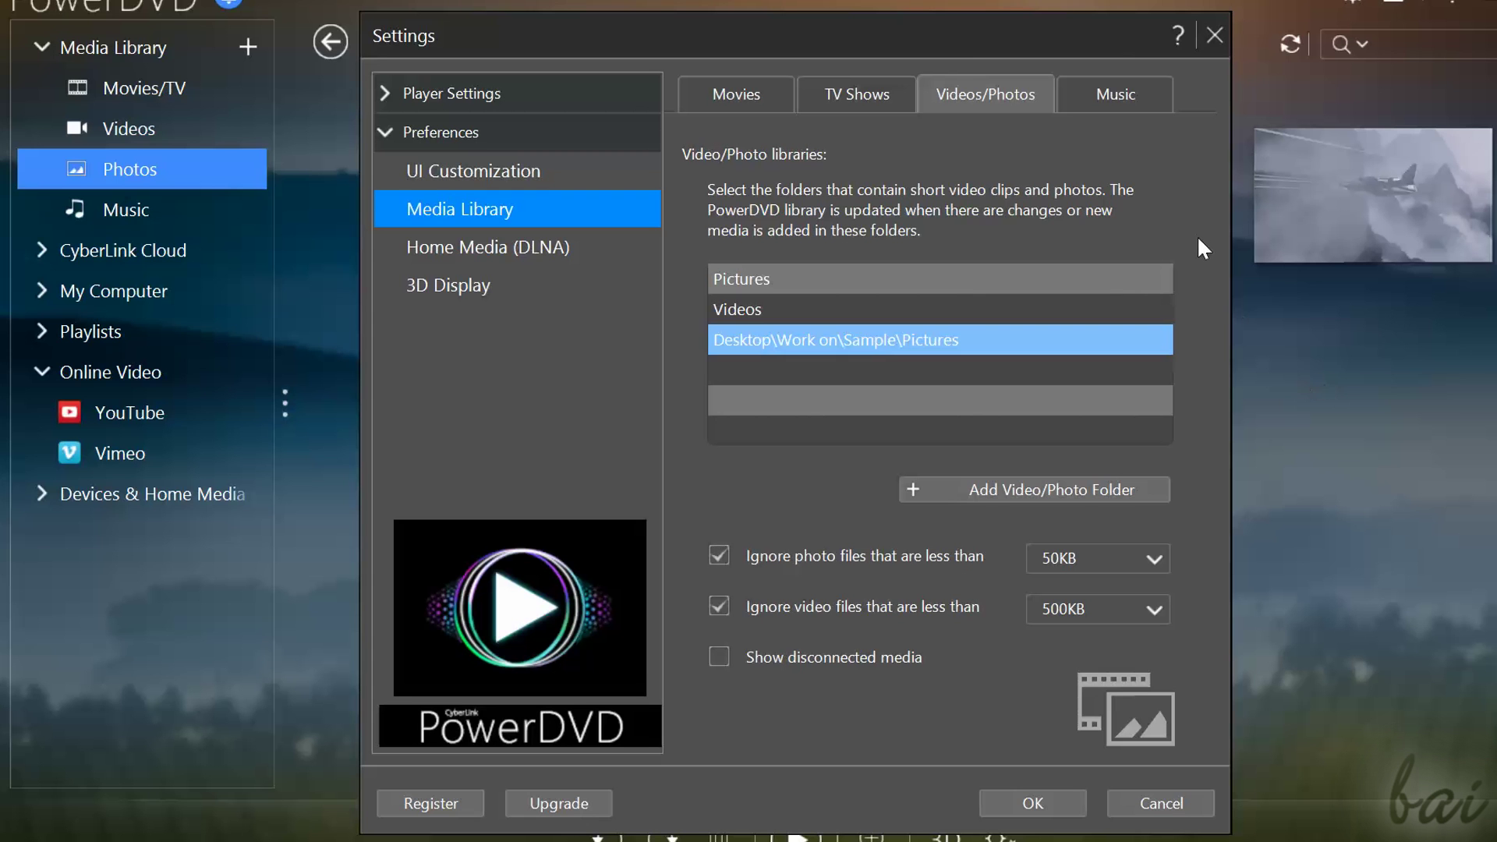
click(1047, 794)
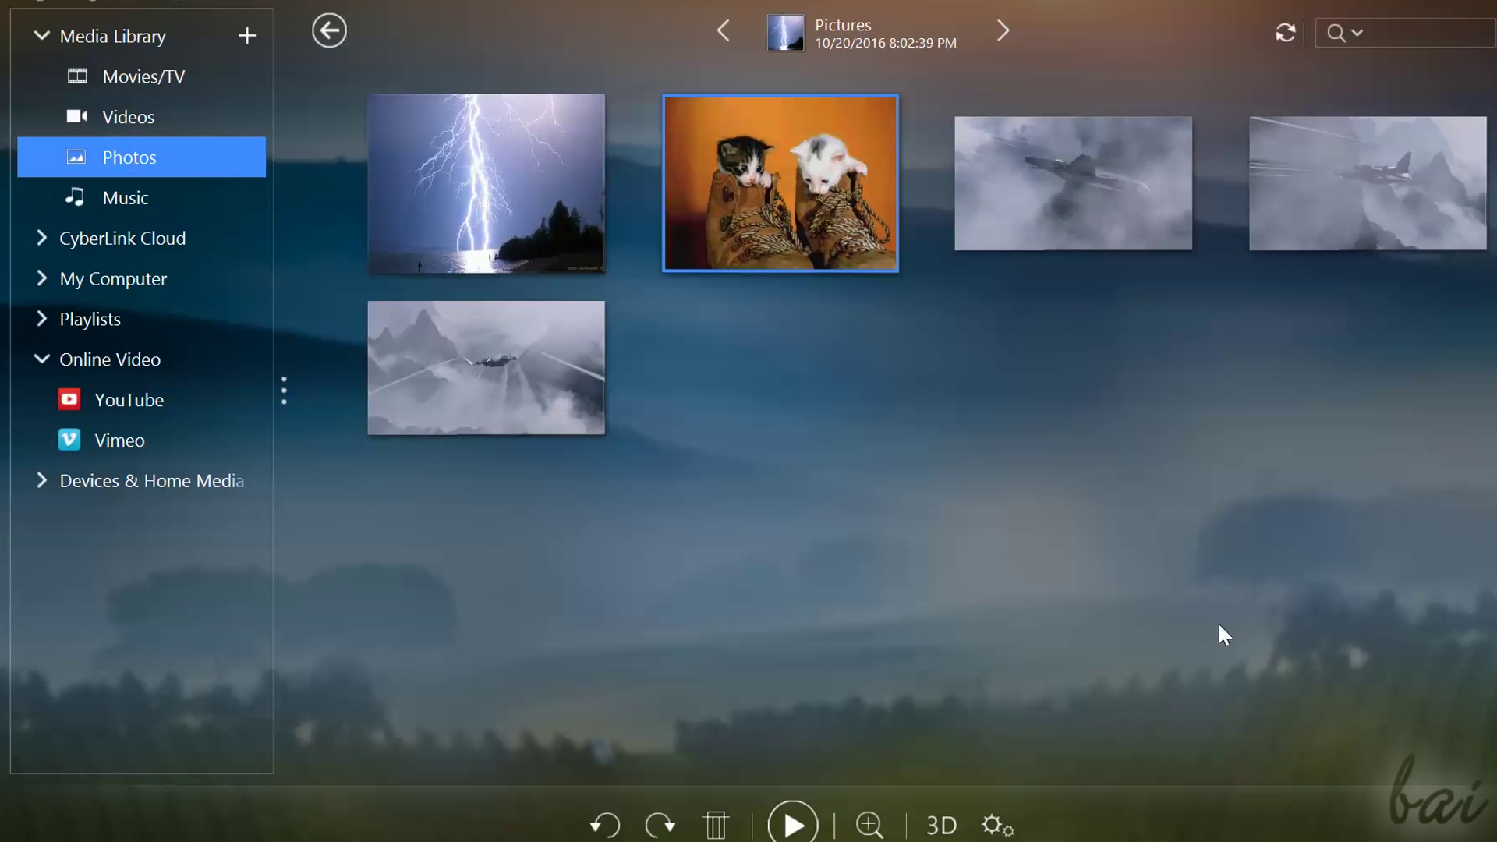
- Browse the newly added Pictures album, switching between it and the neighbouring album and looking through its photos
click(721, 34)
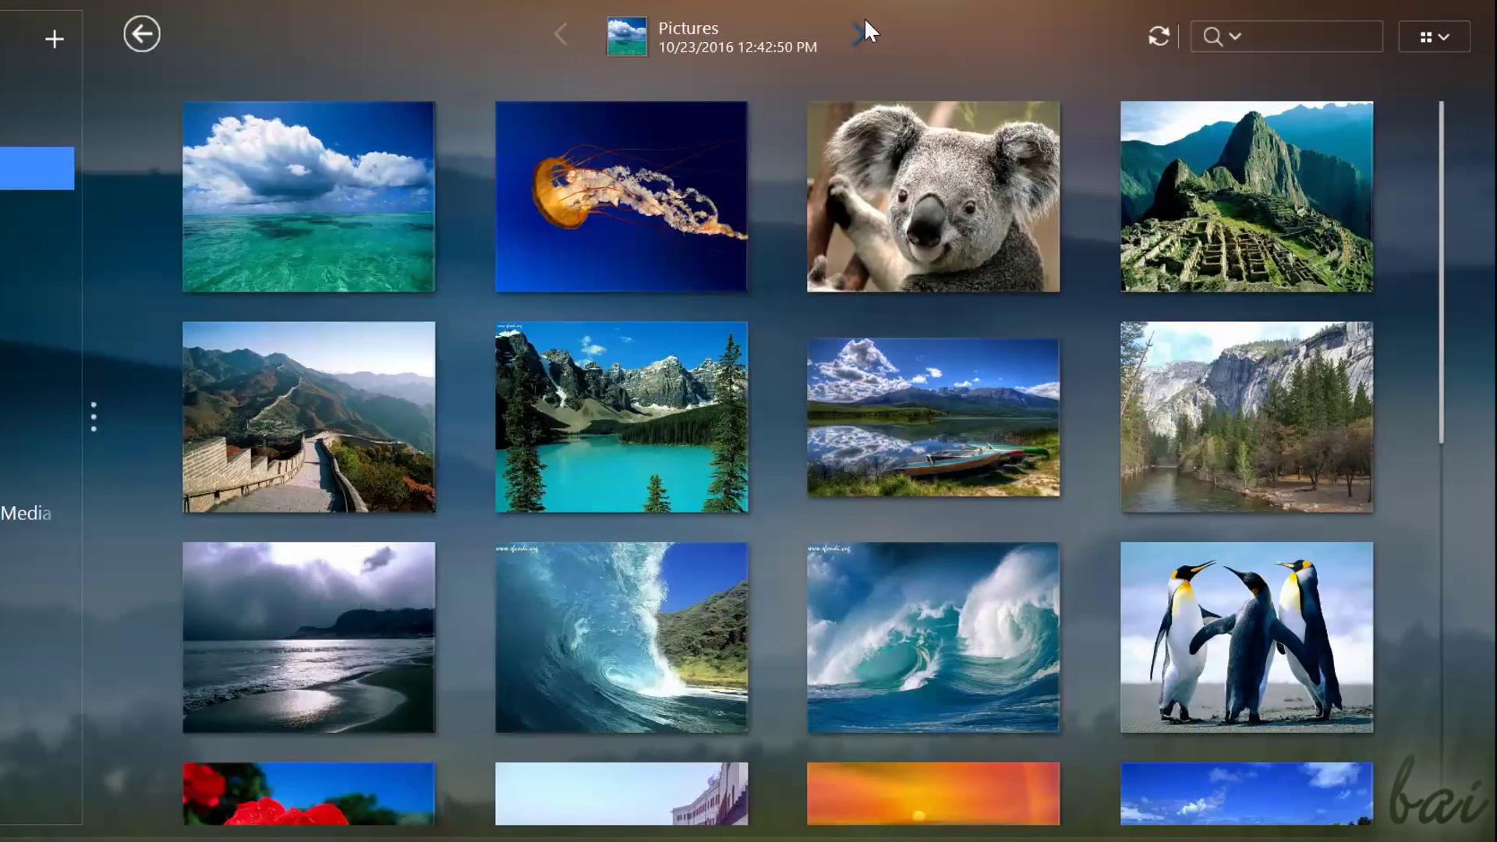
click(865, 22)
click(562, 37)
click(150, 38)
click(348, 189)
scroll(928, 425, down, 5)
scroll(928, 425, up, 1)
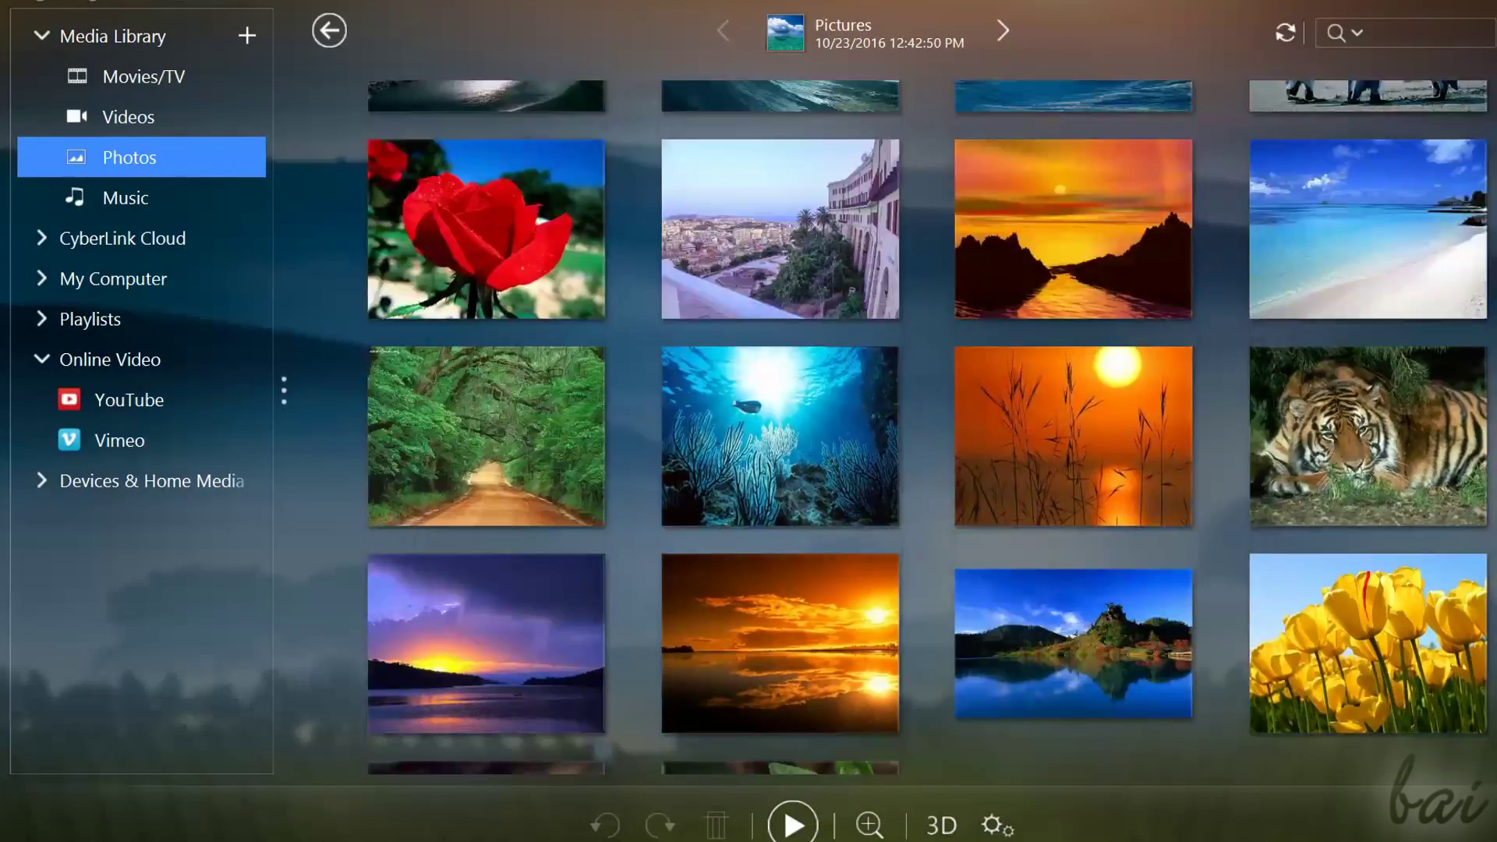
- Try a search for "mou" in the Pictures album and erase the search text
scroll(780, 195, up, 4)
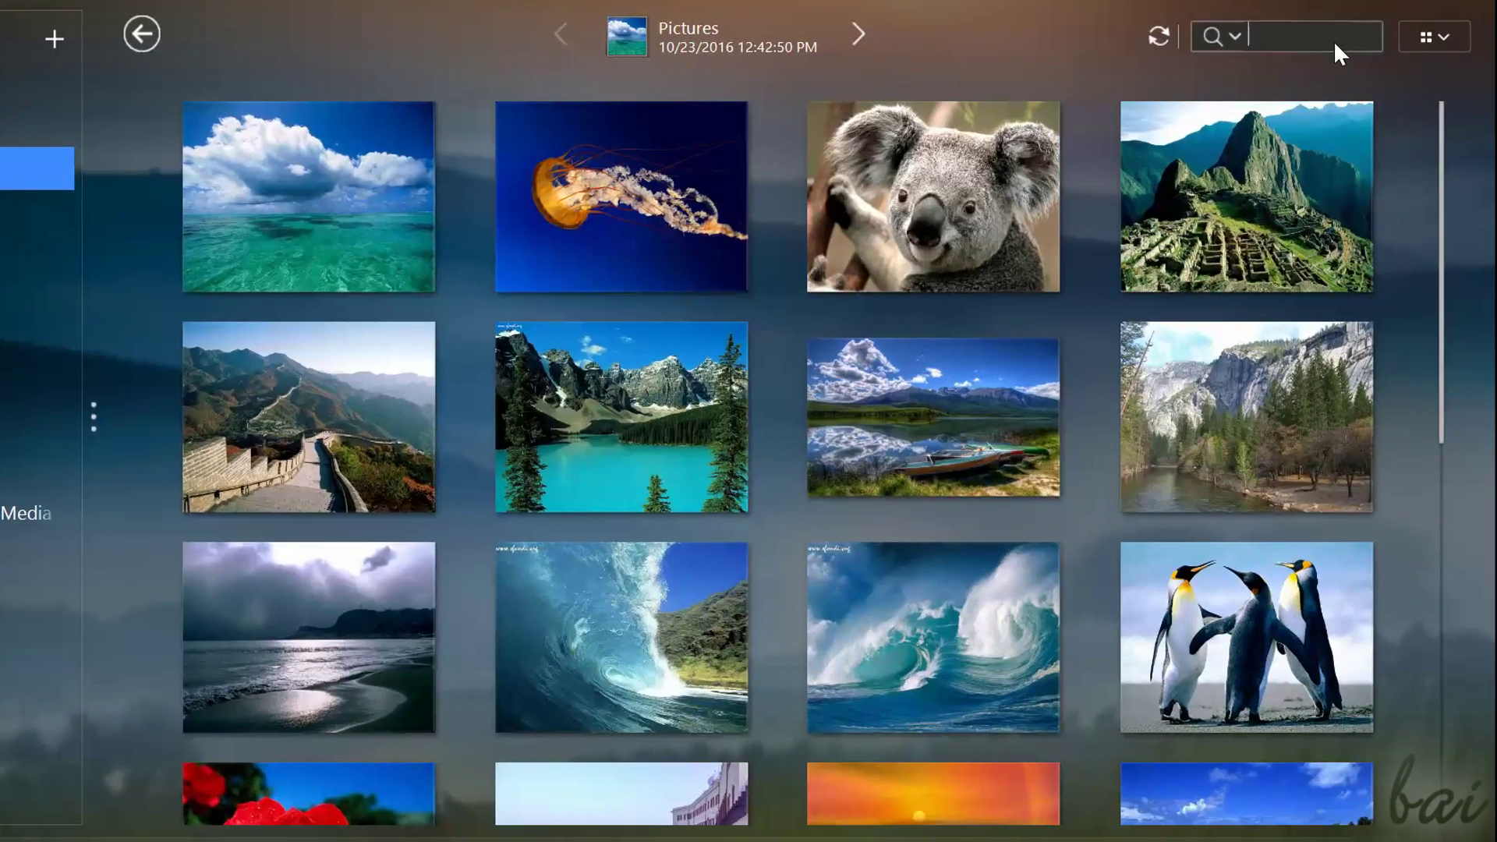
text(mou)
key(BackSpace)
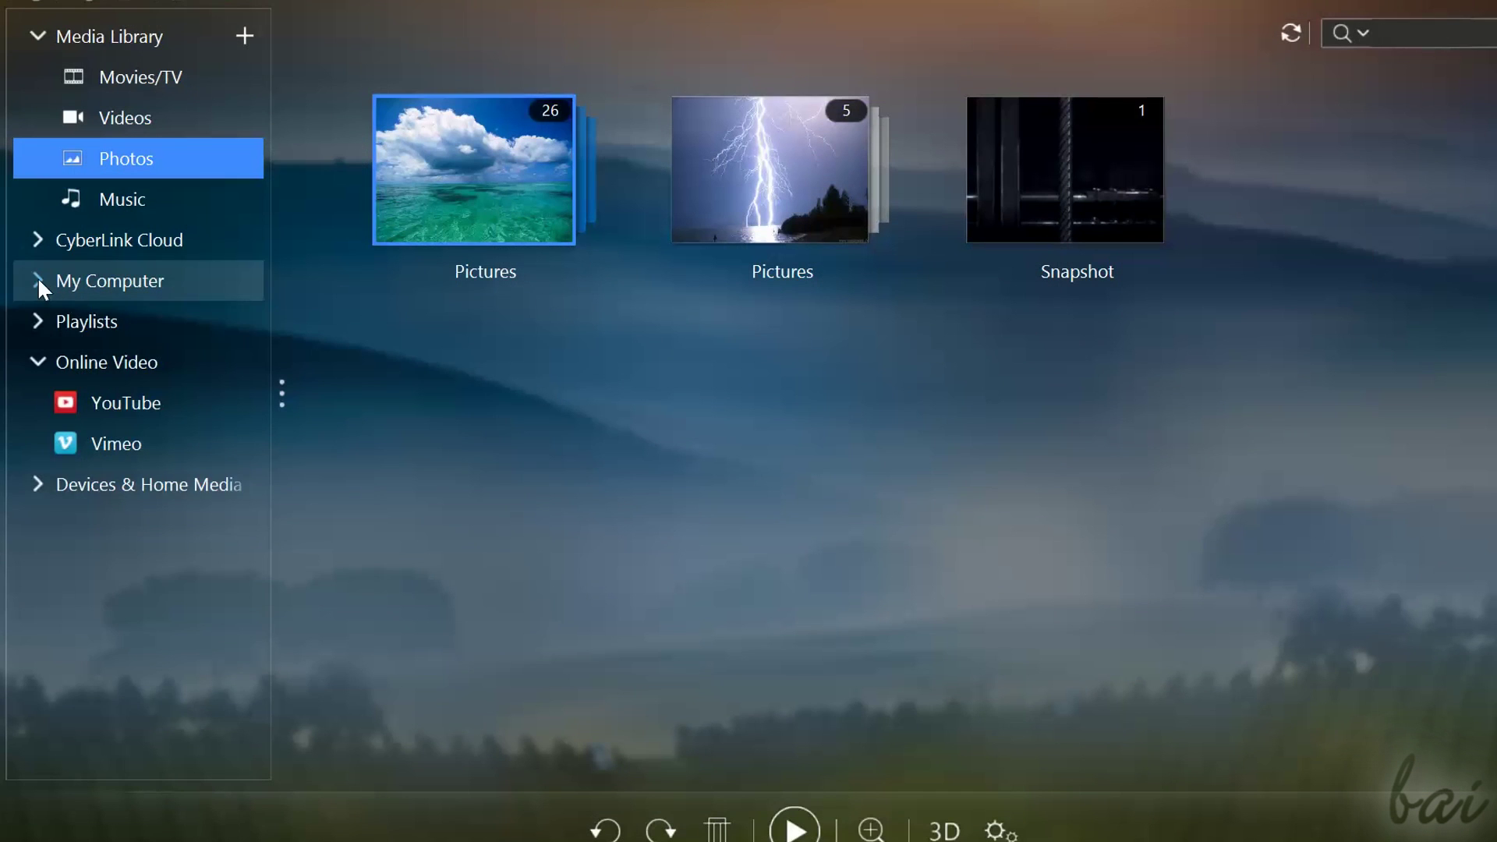
- Expand My Computer, view its Music, Photos and Videos folders, and collapse the group again
click(37, 281)
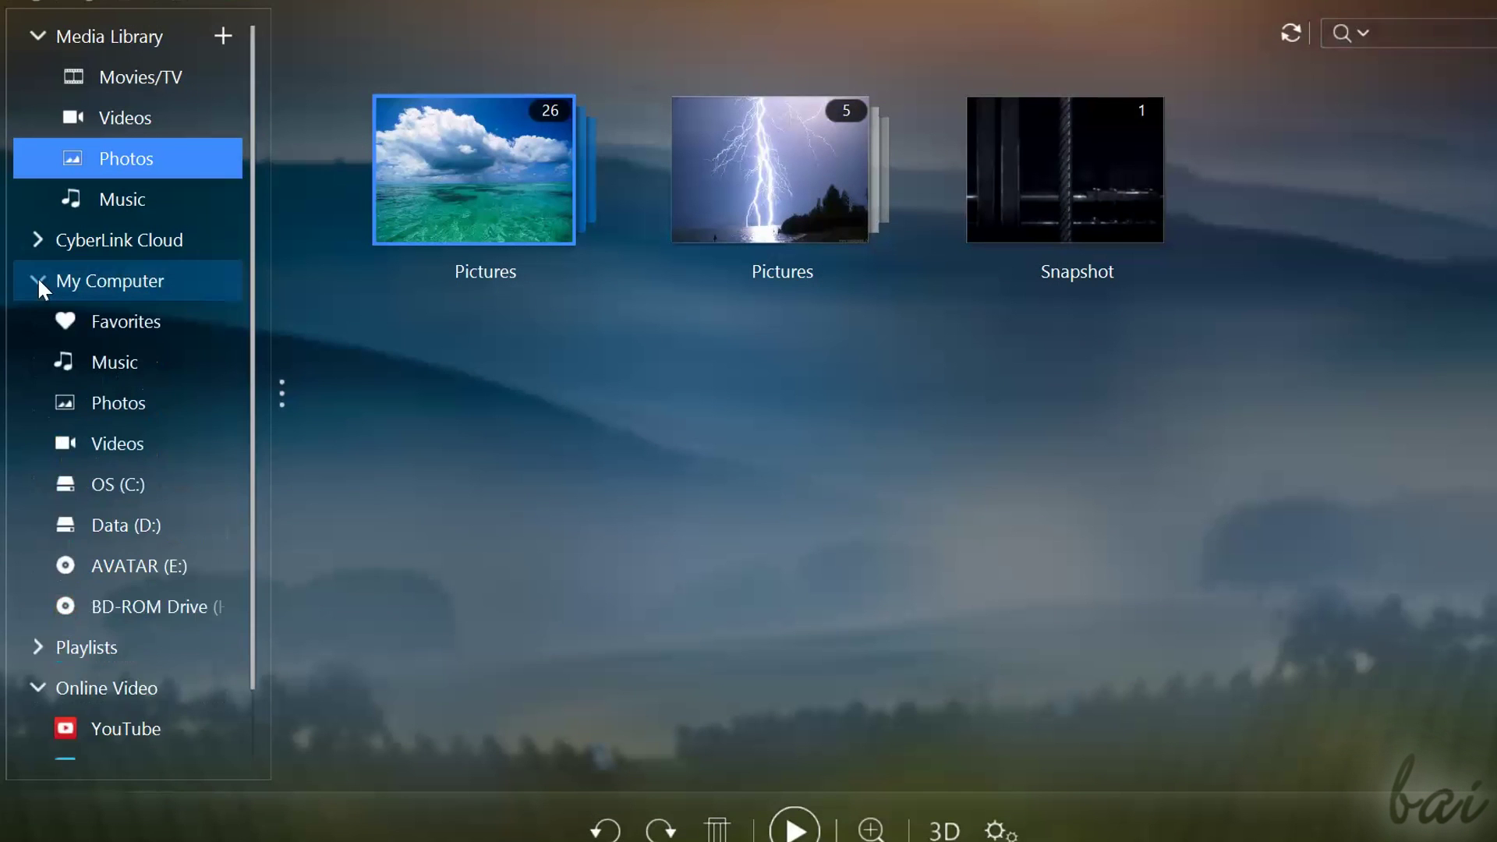
click(151, 282)
click(150, 283)
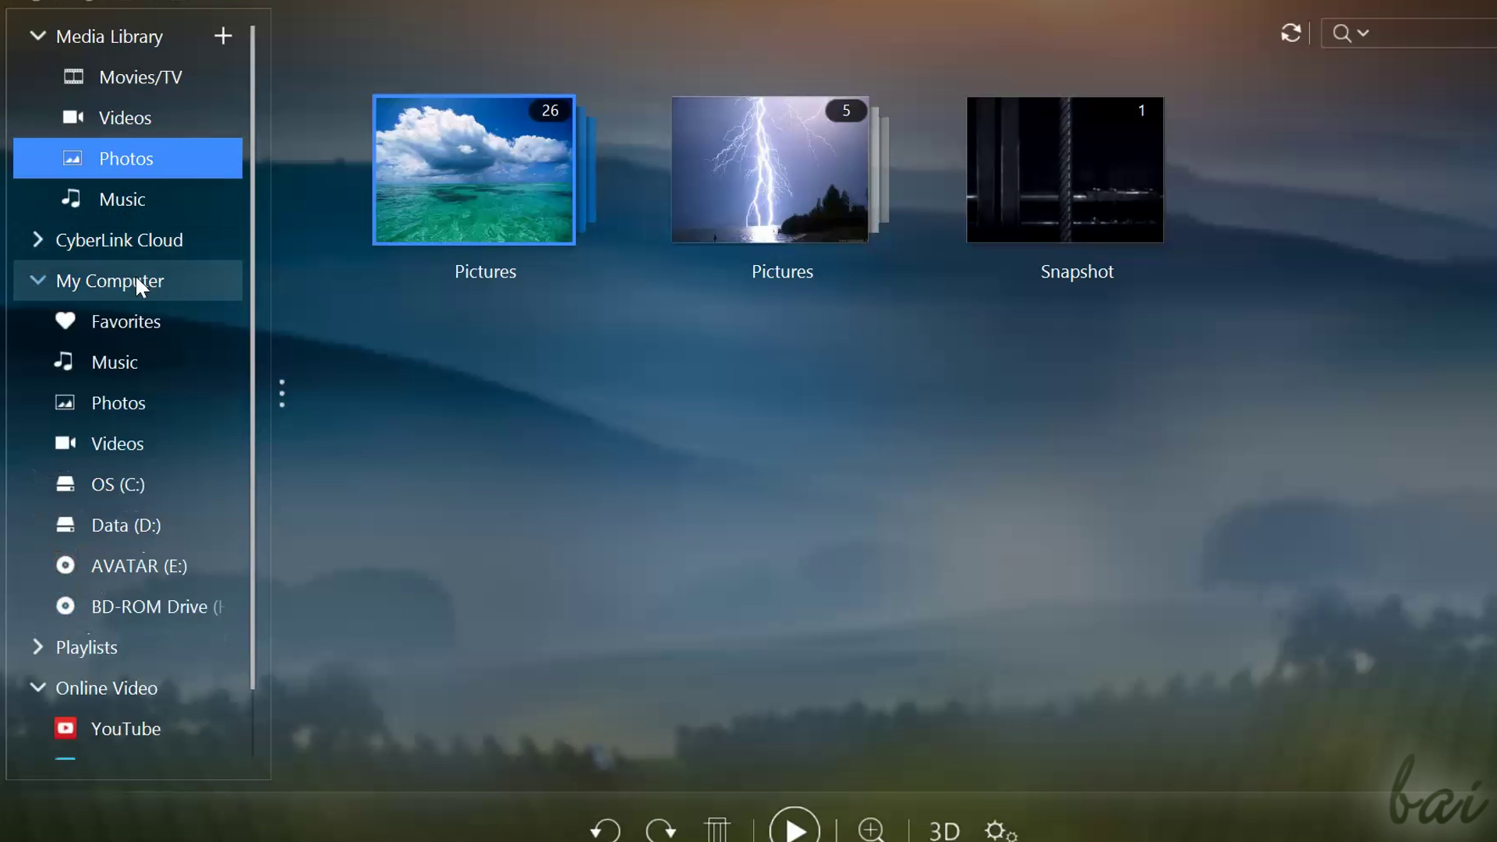
click(120, 358)
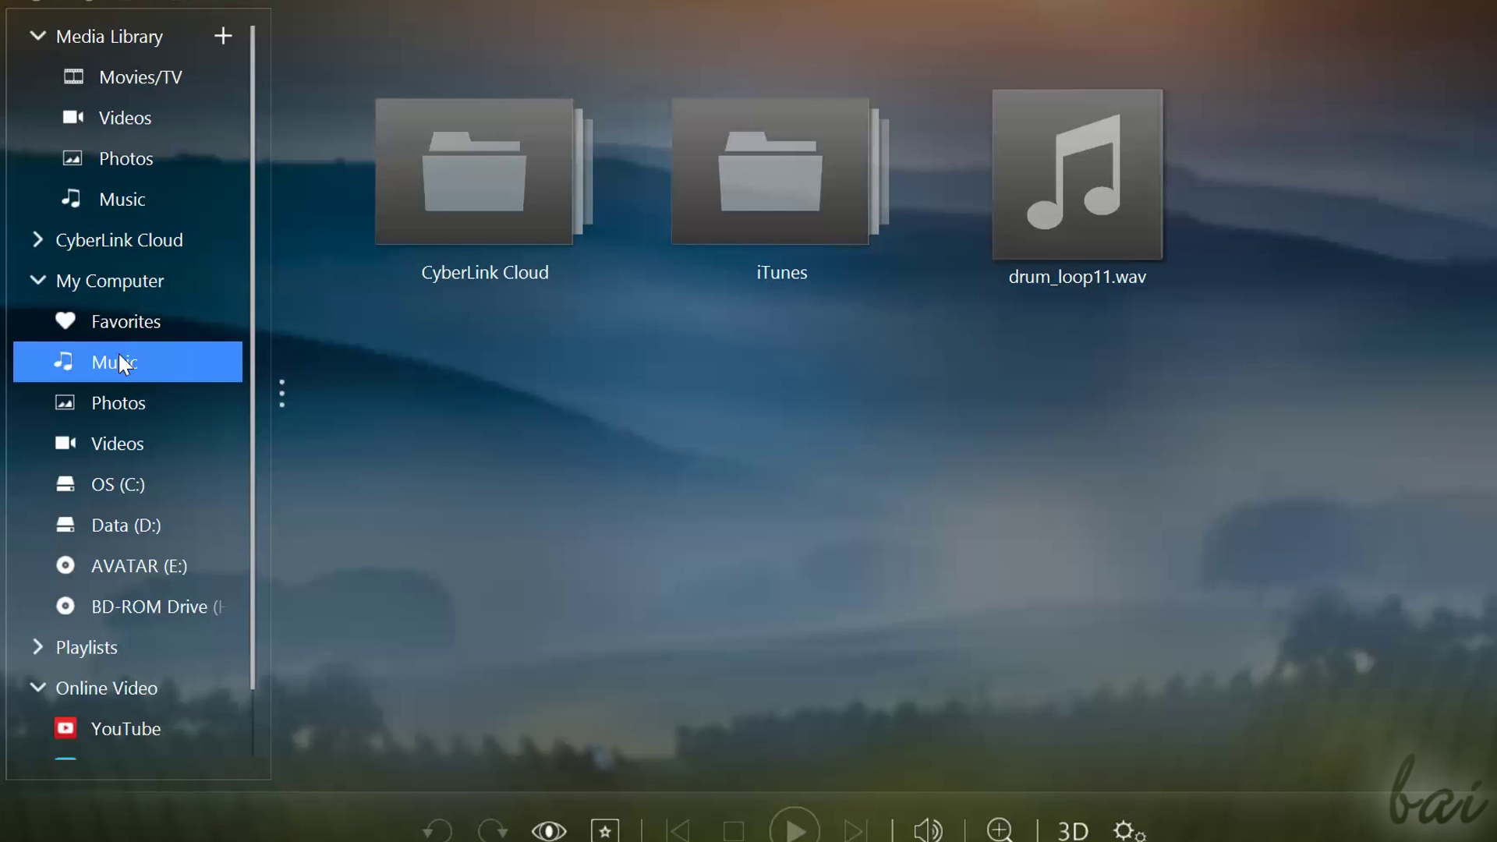
click(116, 406)
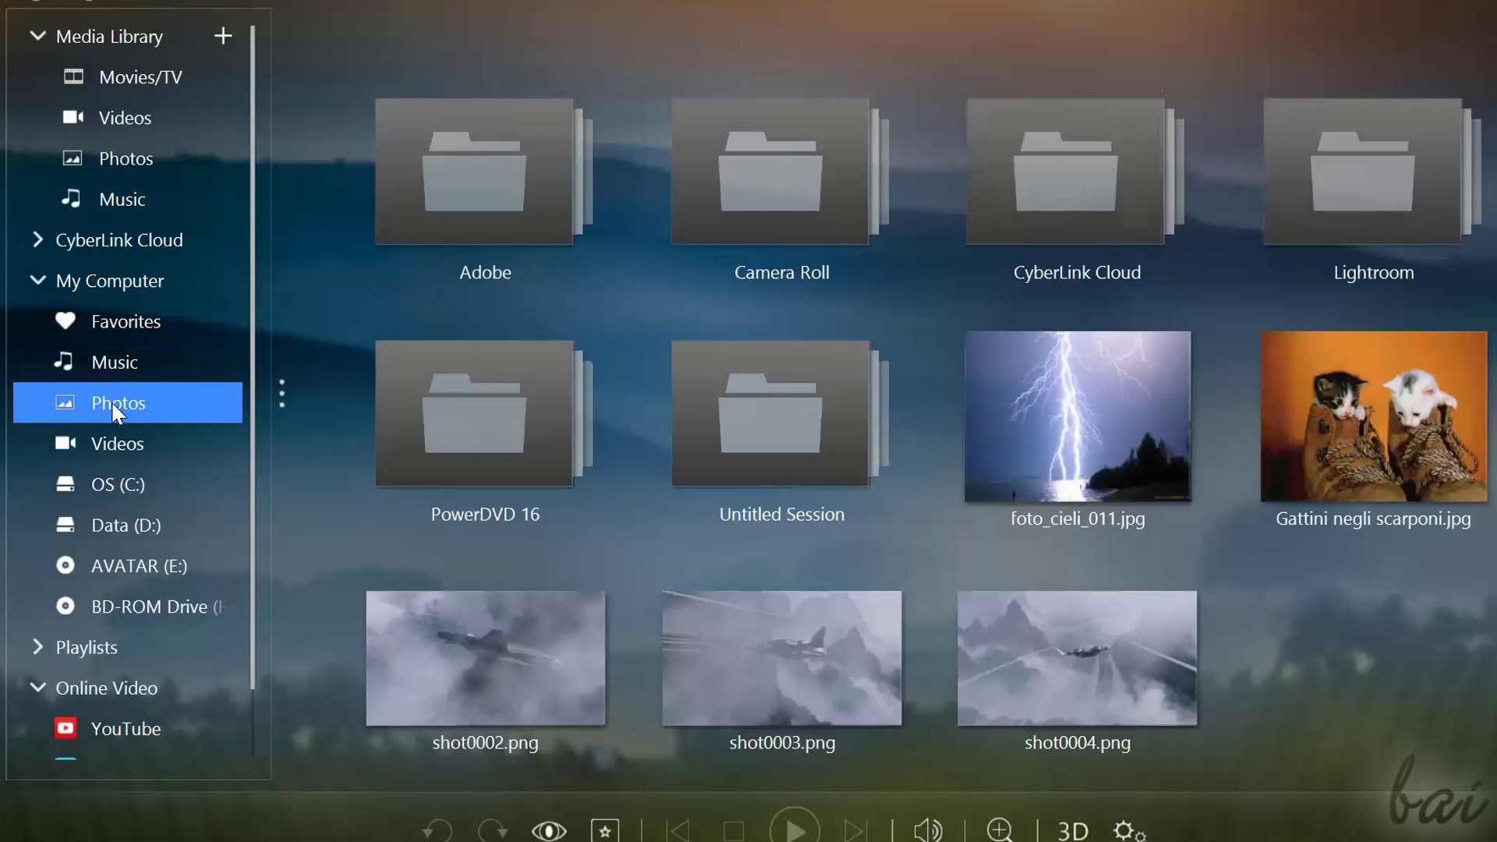
click(126, 441)
click(117, 281)
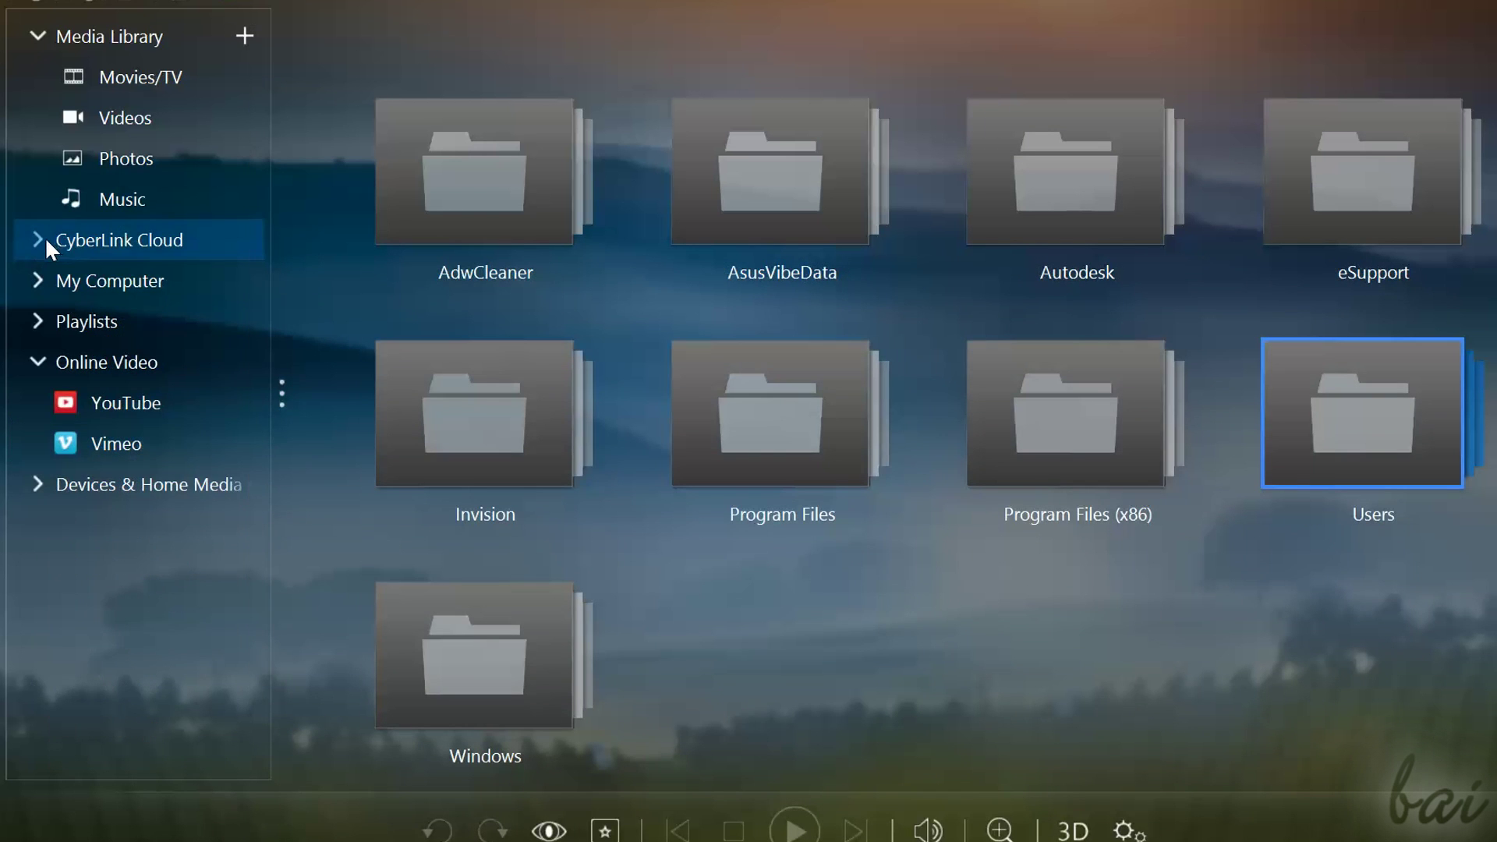
- Go to CyberLink Cloud, advance through the service introduction and read the cloud Information page
click(138, 244)
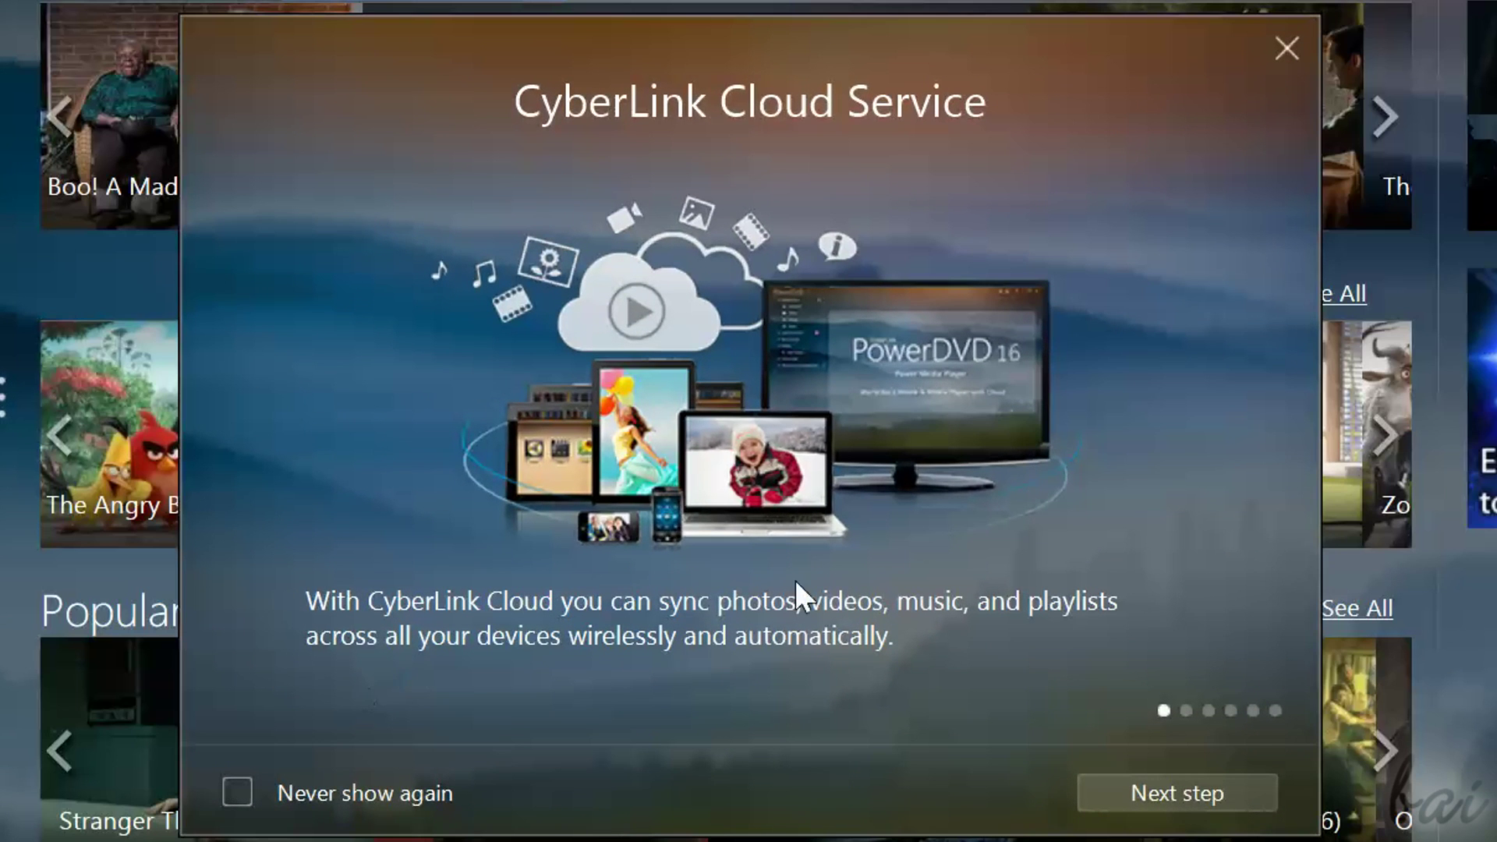
click(1172, 796)
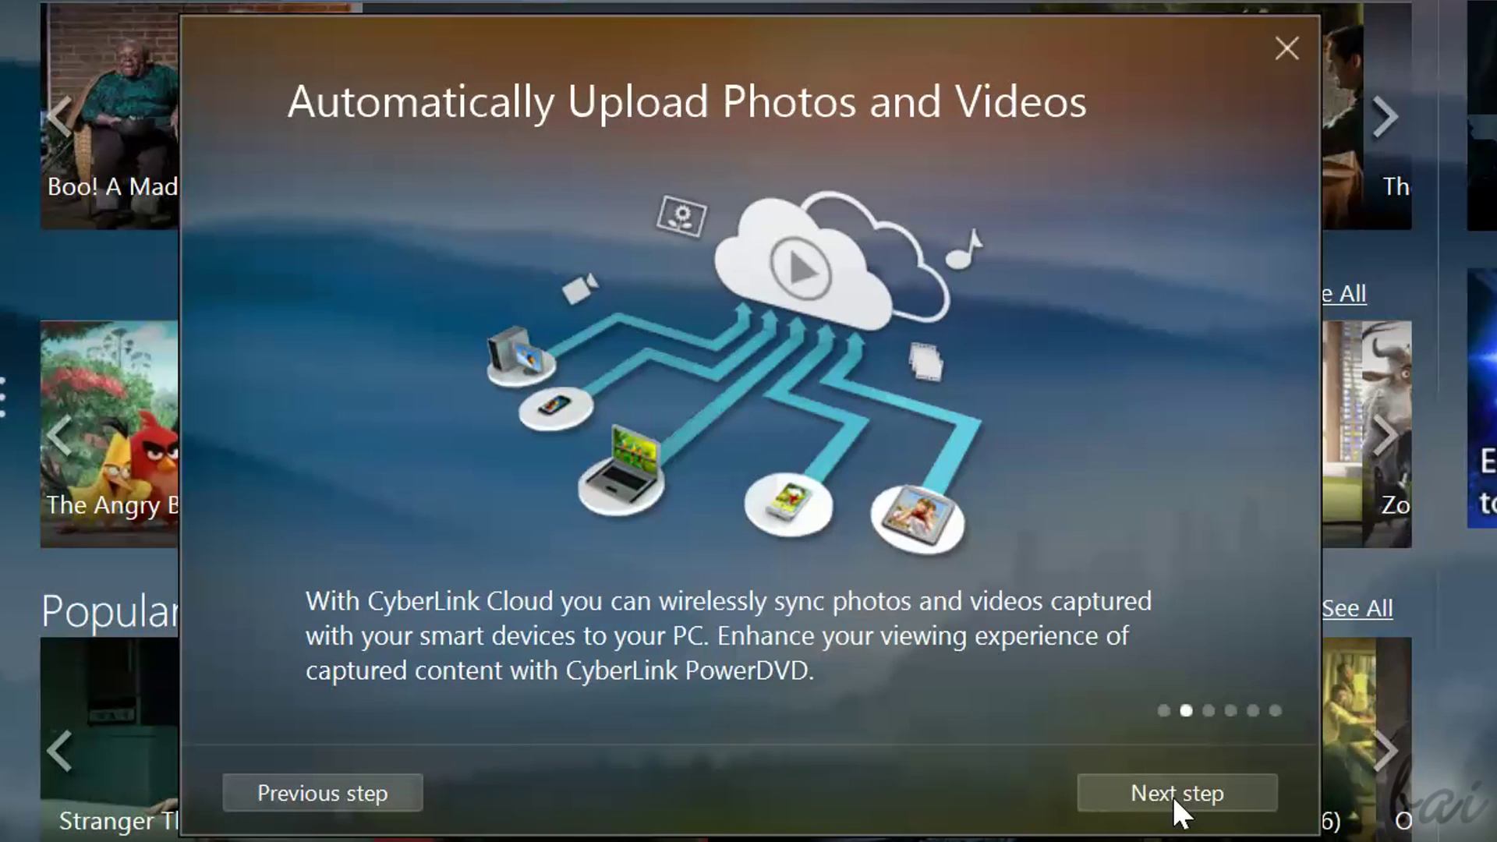
click(1172, 793)
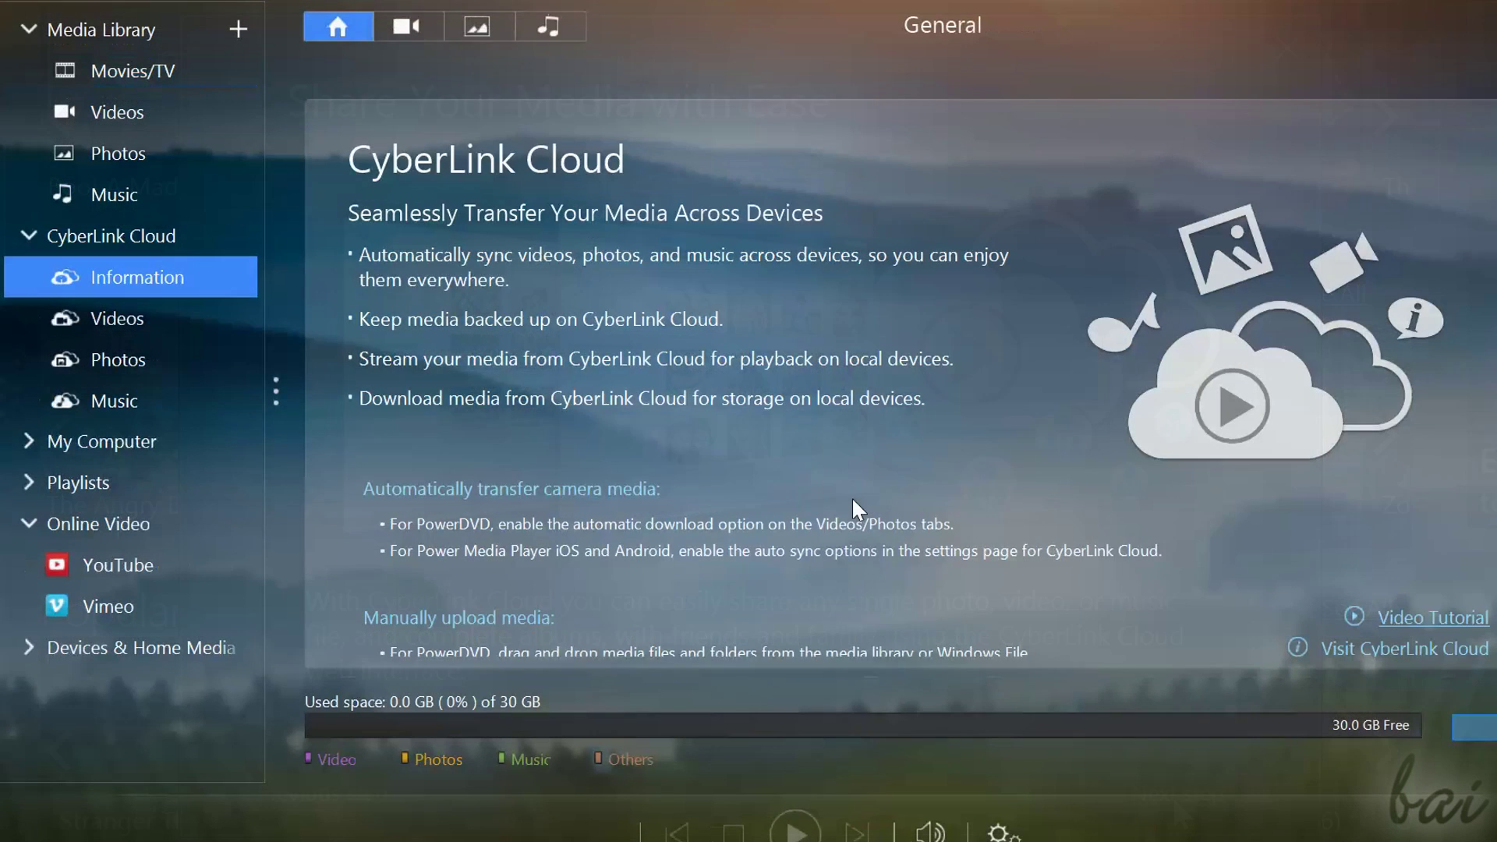
scroll(852, 497, down, 3)
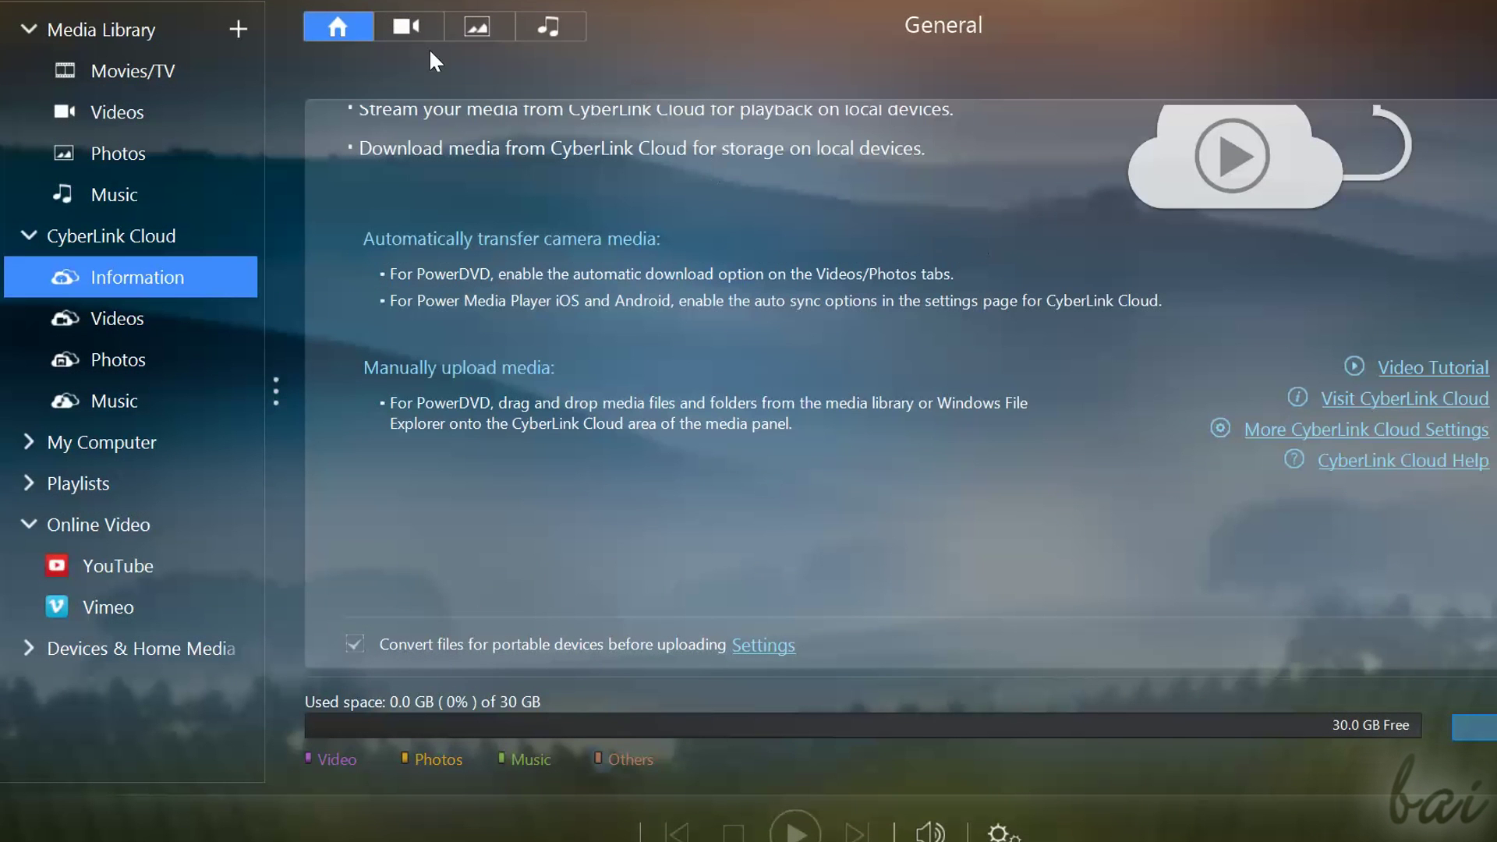
- View the CyberLink Cloud sync settings for videos and the other media types
click(398, 33)
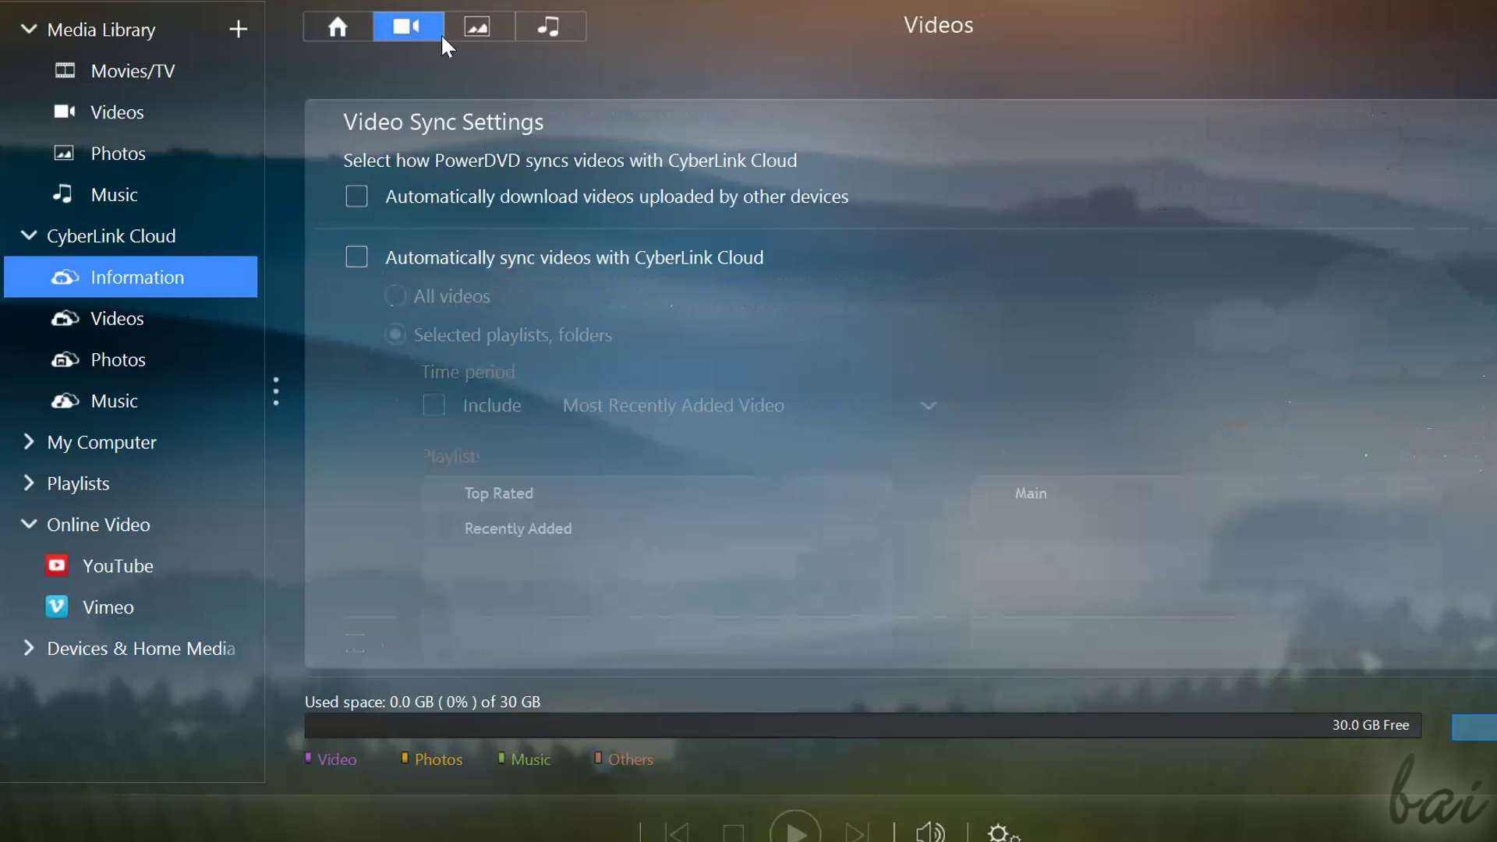
click(466, 31)
click(519, 26)
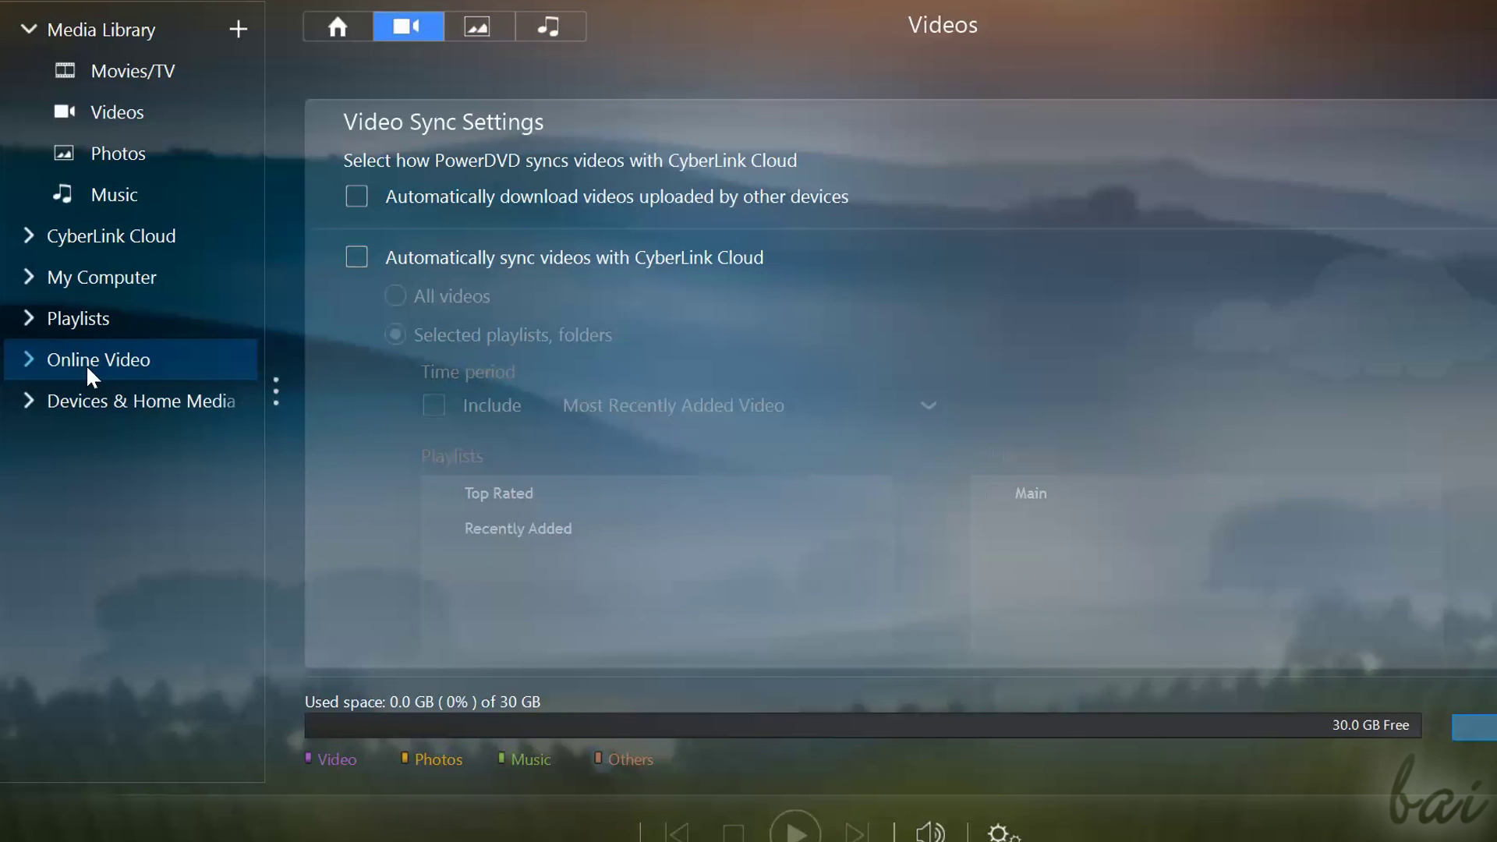
- Expand Online Video and browse the YouTube and Vimeo content
click(87, 369)
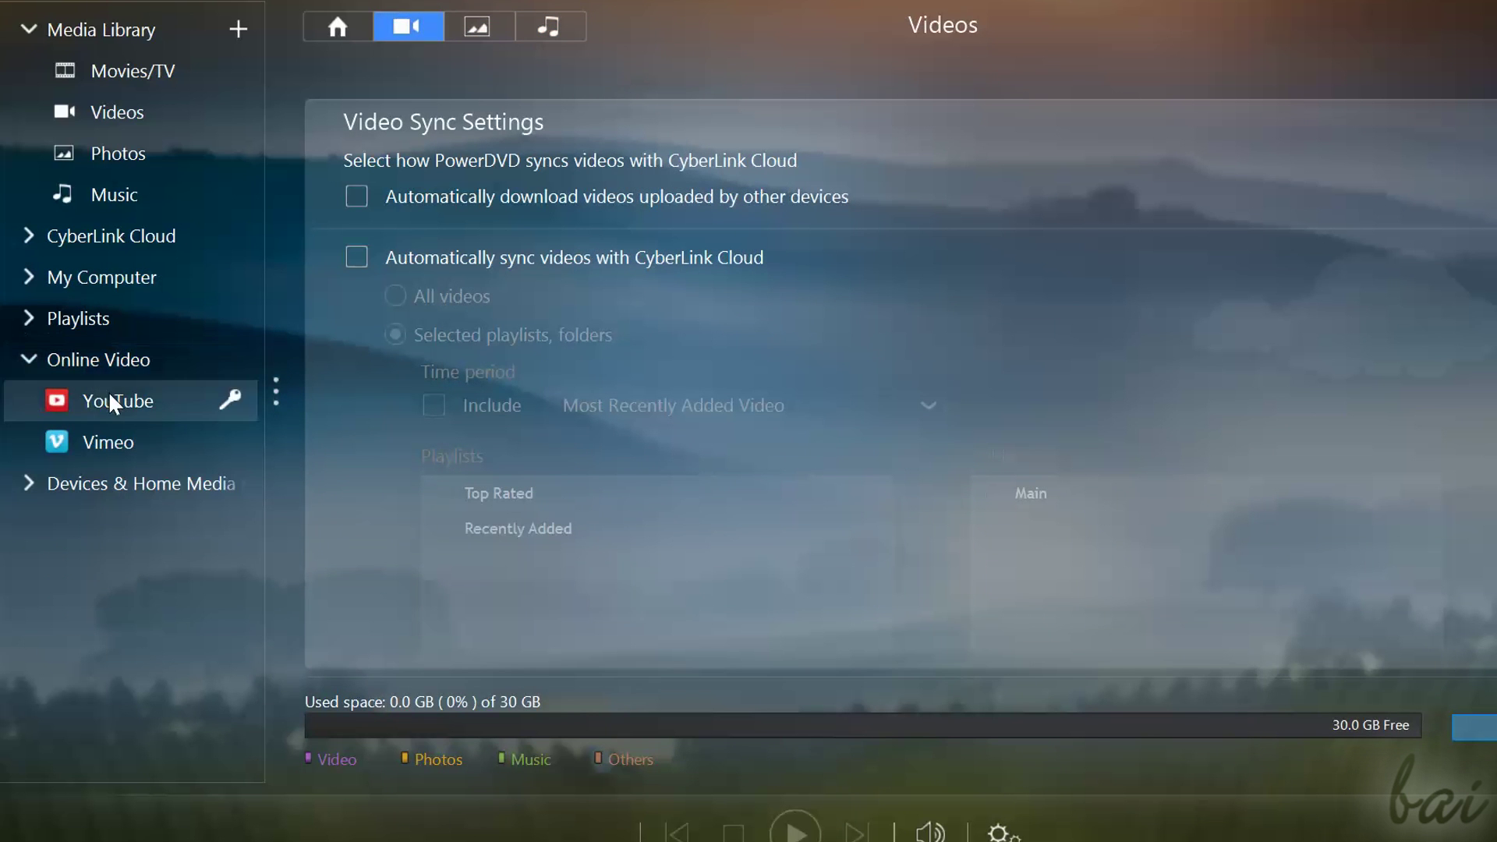
click(110, 394)
click(108, 442)
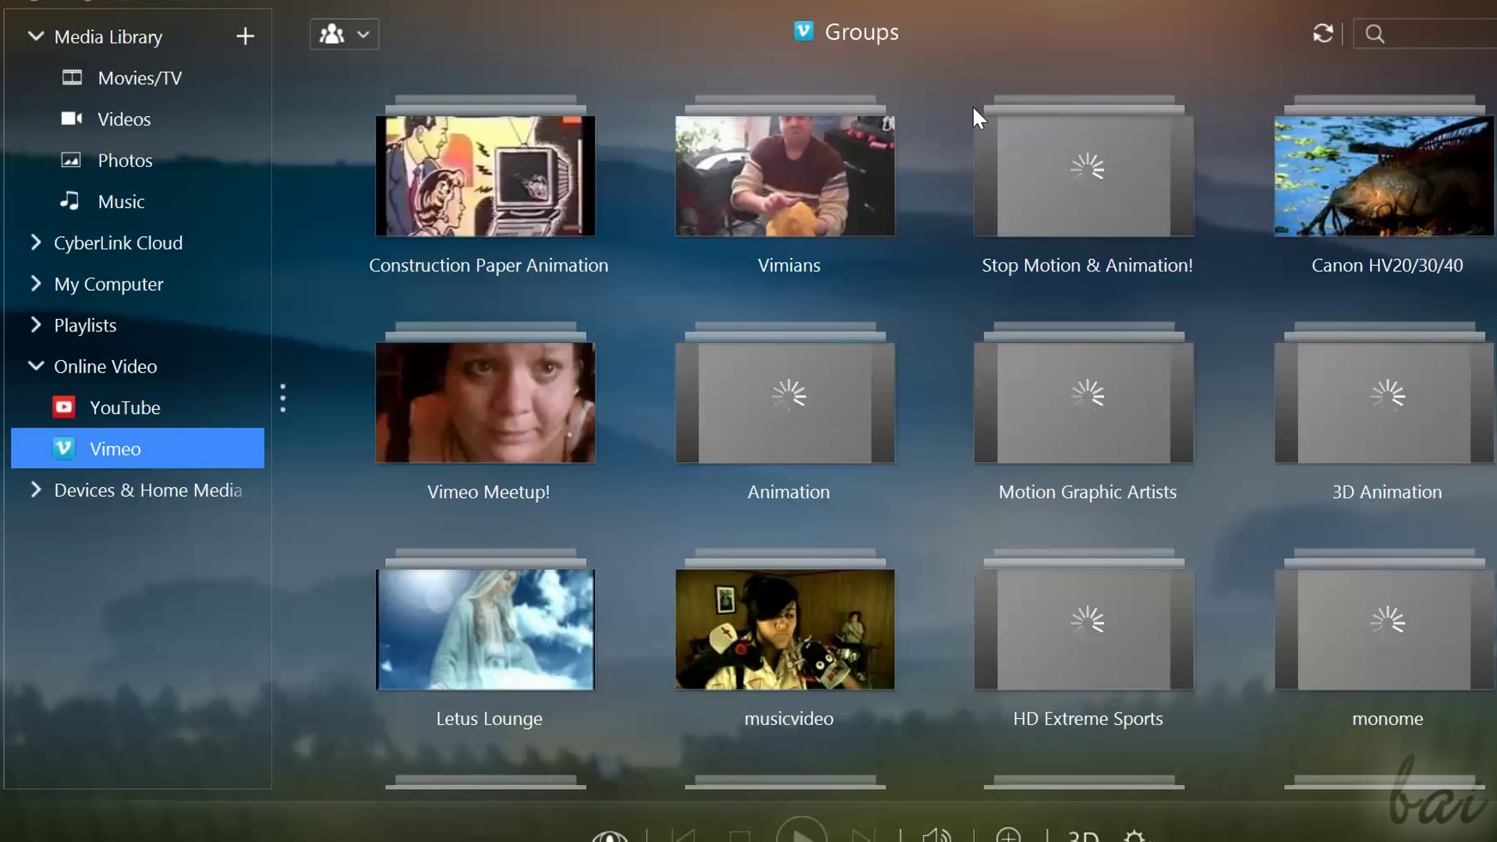
click(164, 419)
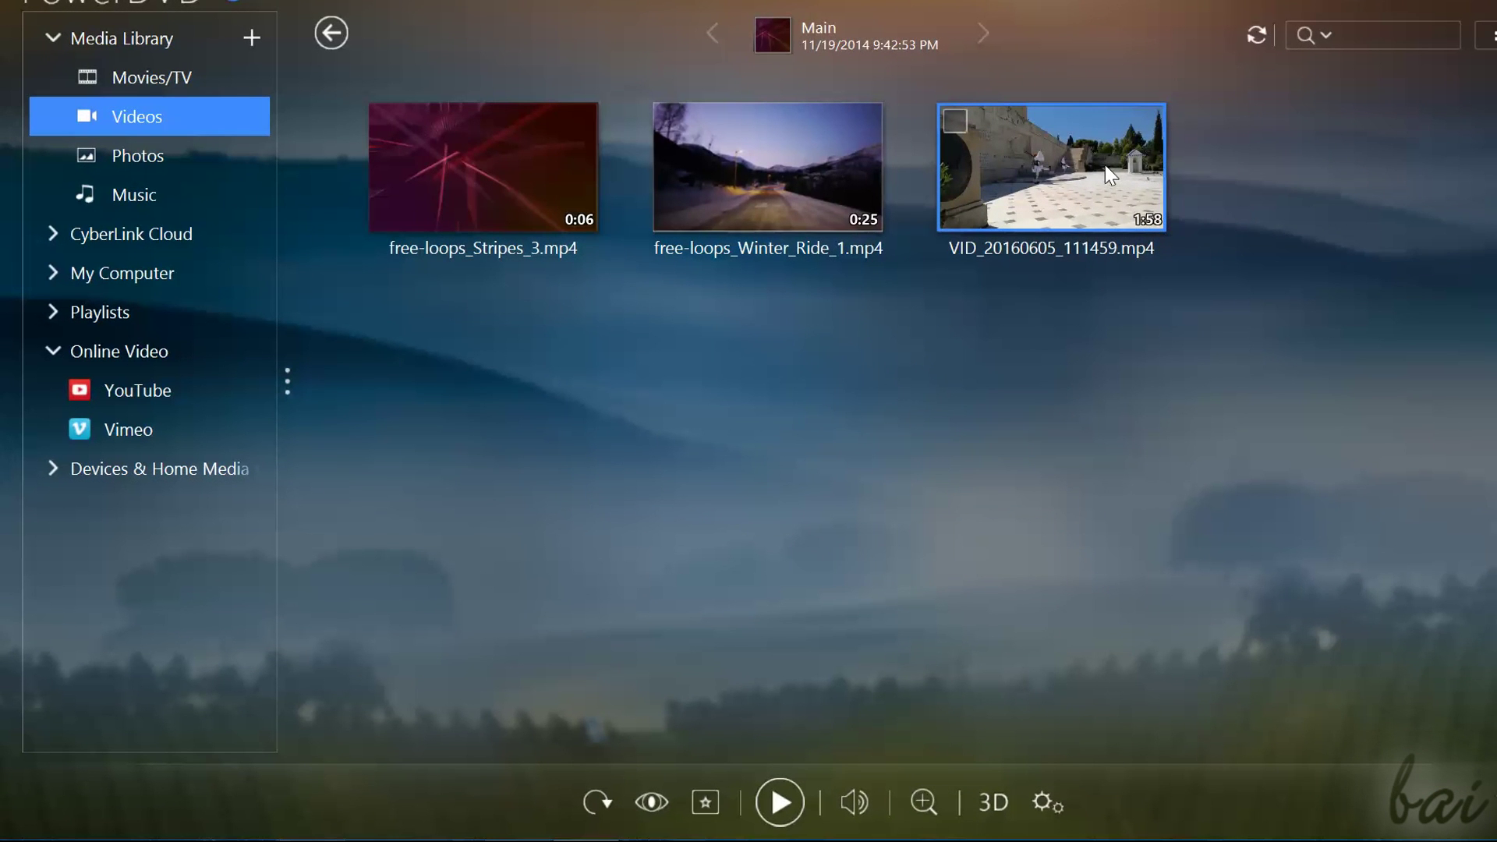
- Play VID_20160605_111459.mp4 from the Main video album and try pausing its playback
double_click(1106, 166)
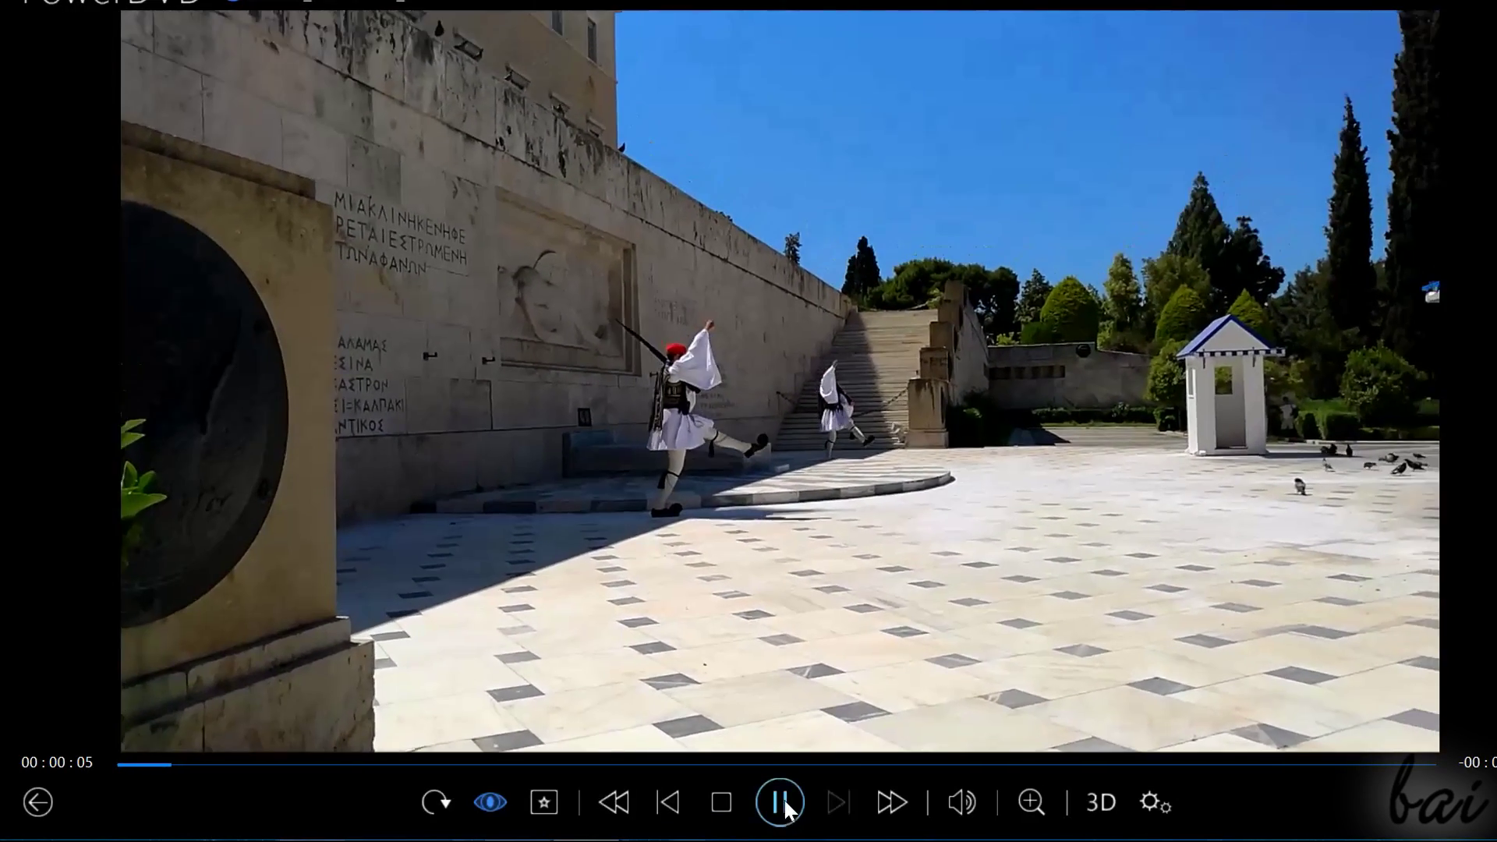
click(779, 802)
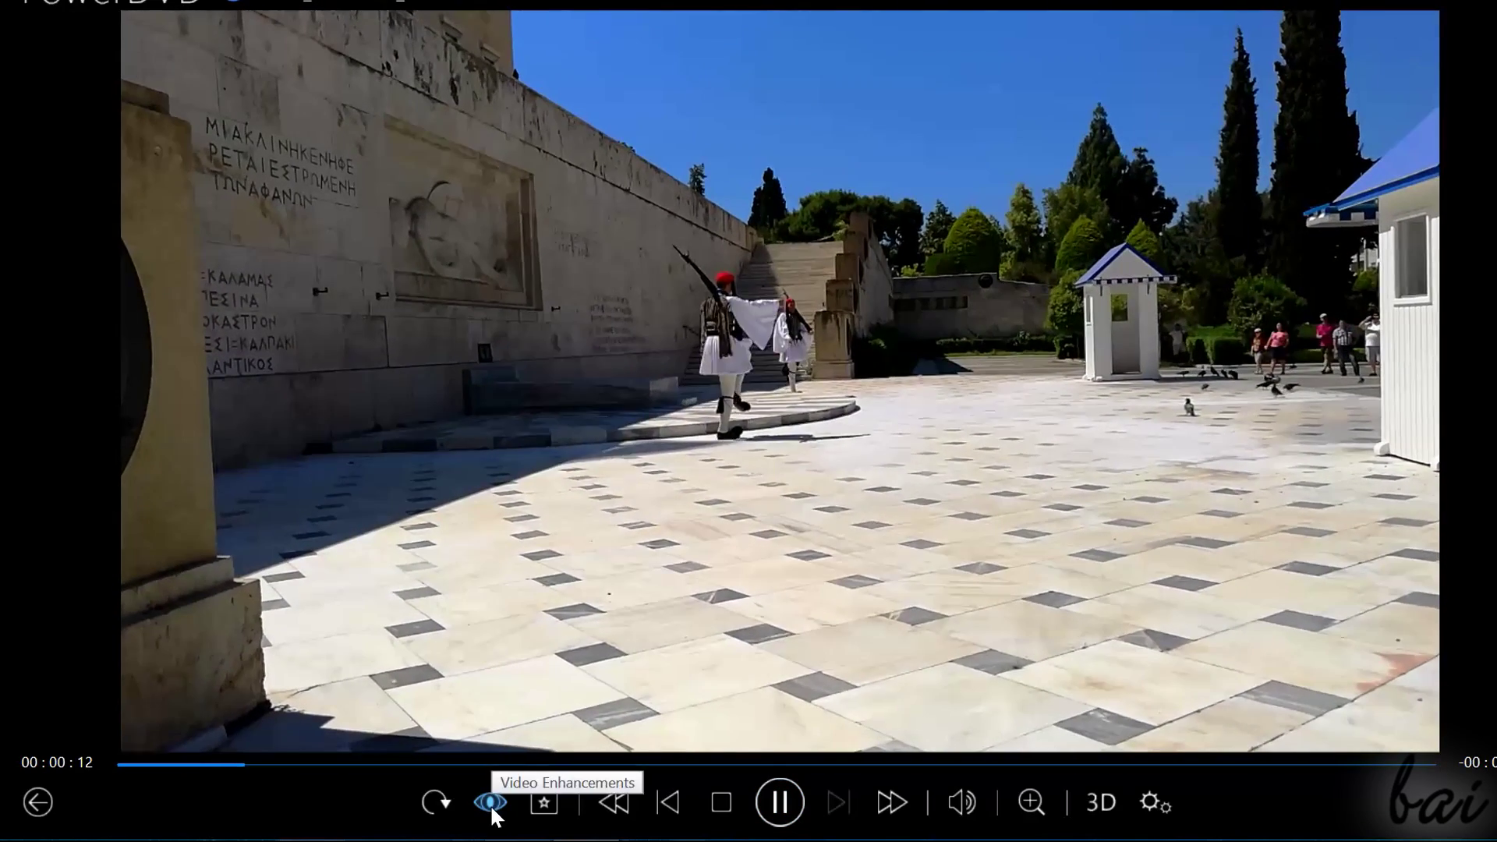
- Open the TrueTheater video enhancements and try switching the Smart Enhancement for Video off and on again
click(490, 803)
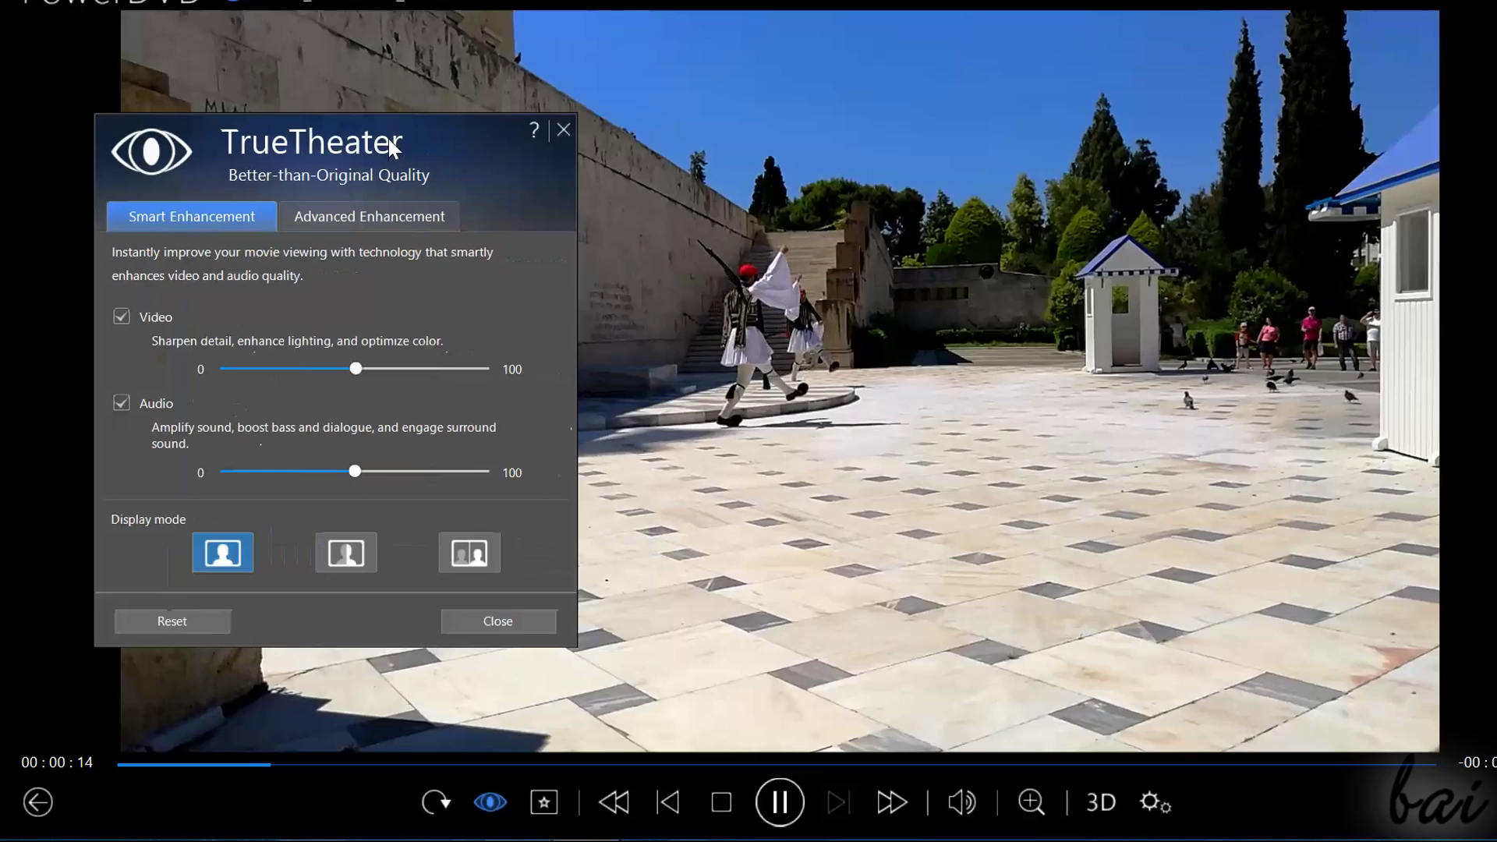
drag(388, 138, 398, 120)
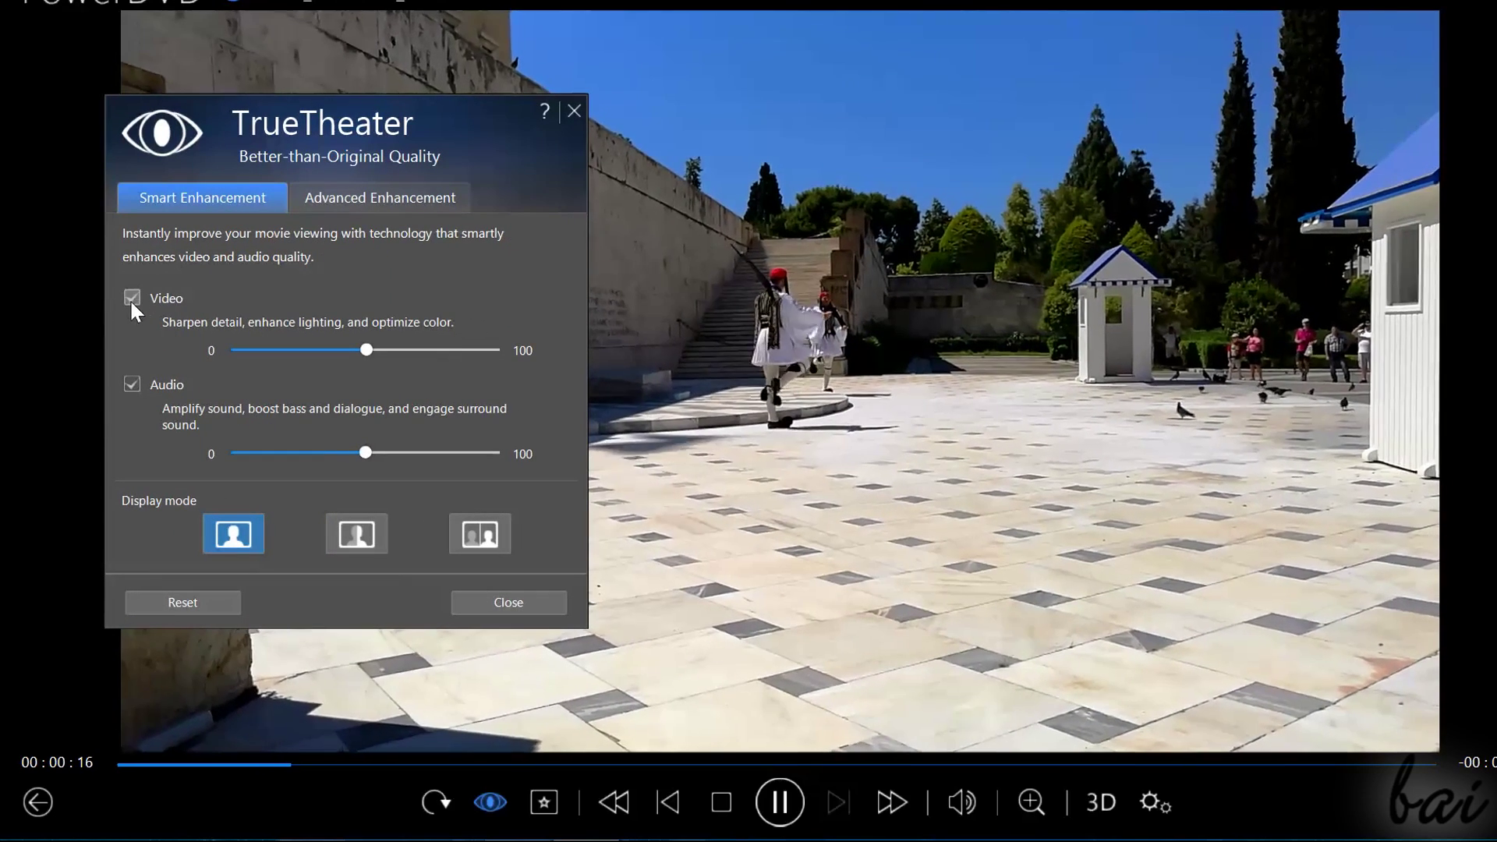
click(131, 297)
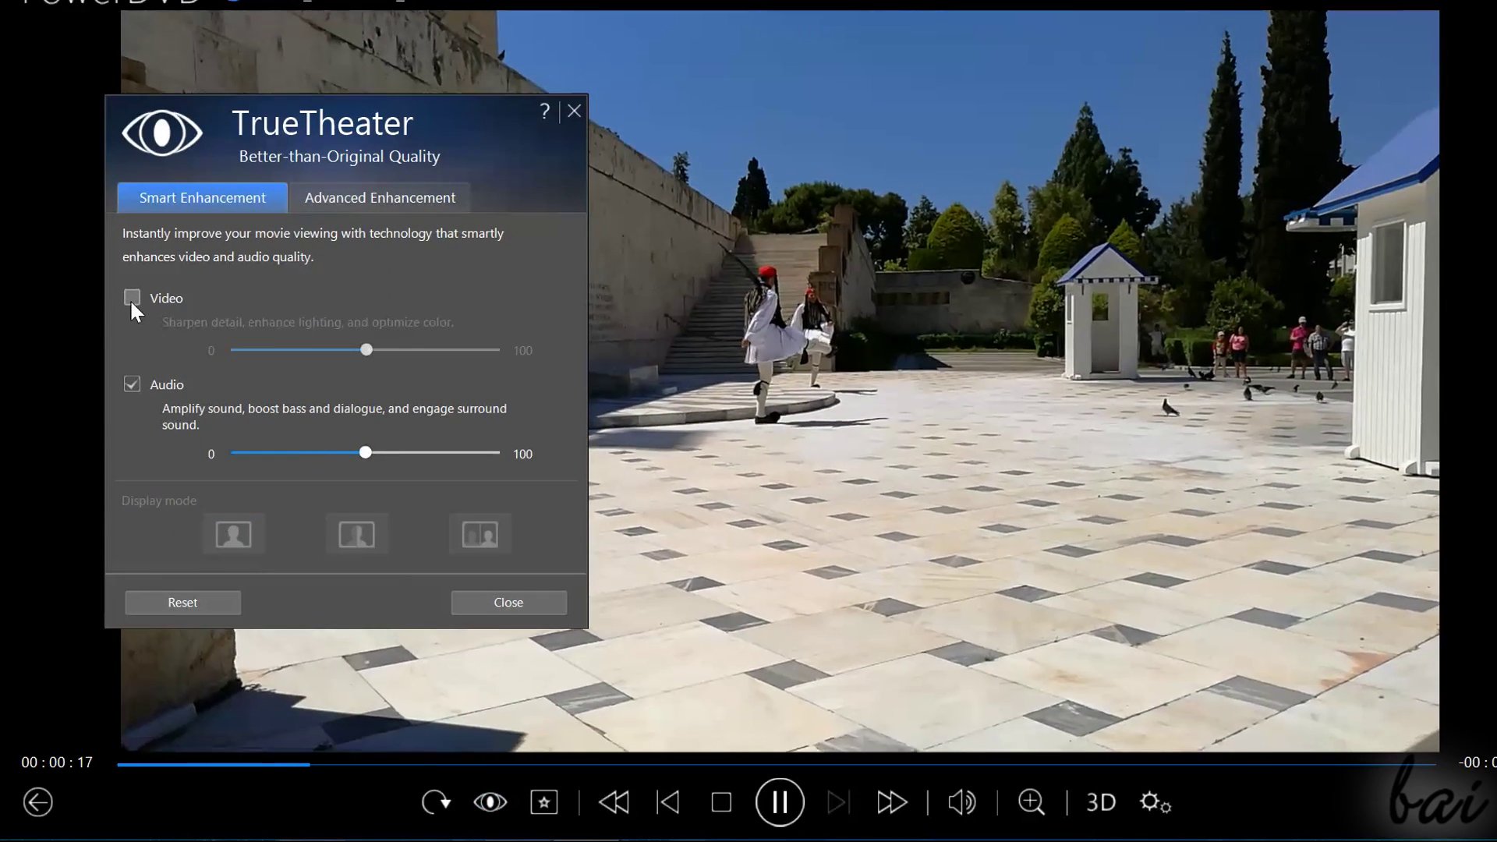
click(131, 298)
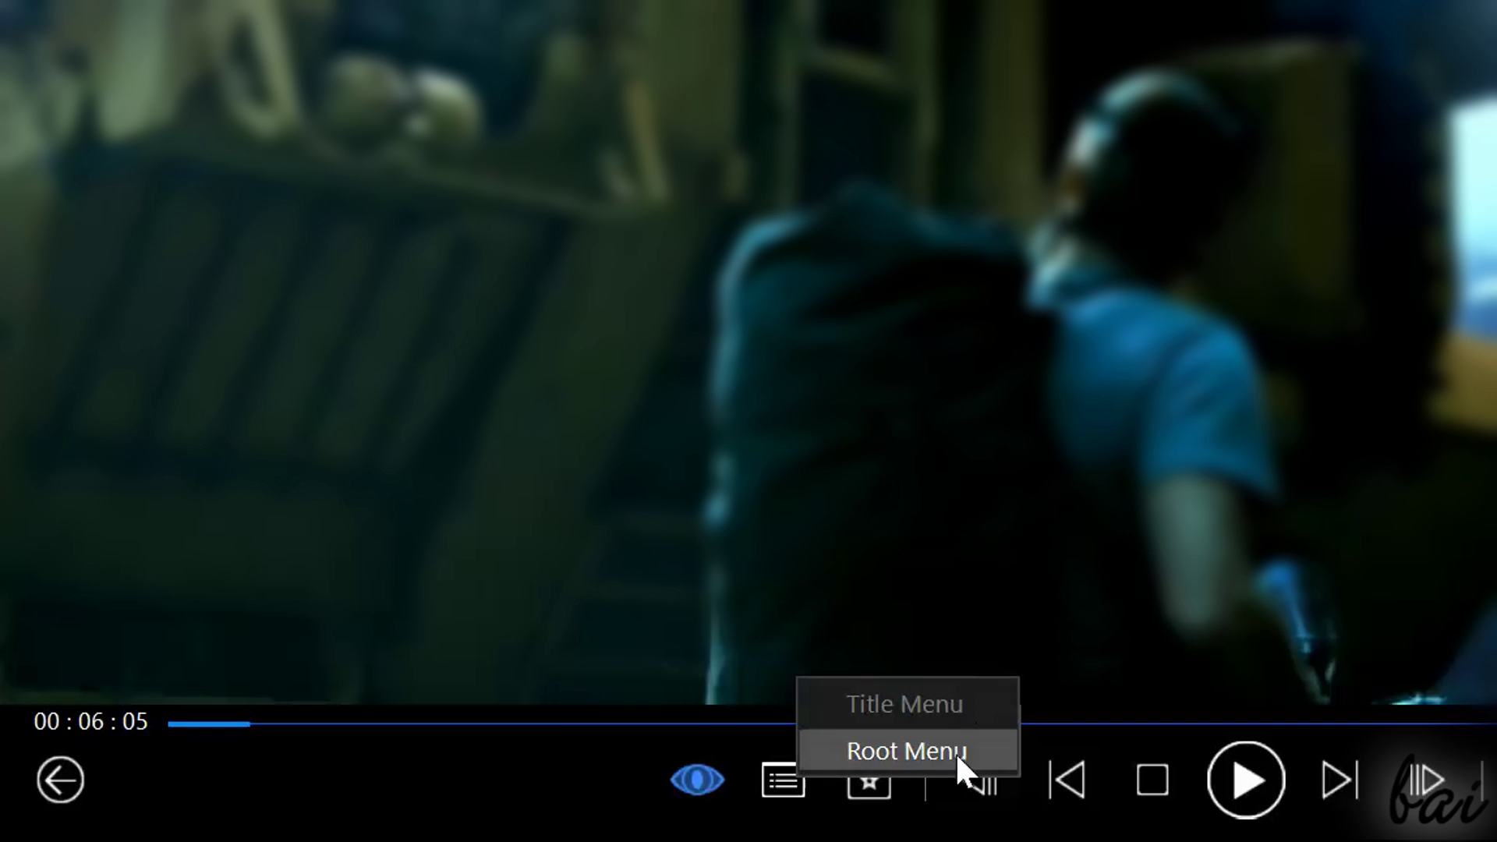
- Go to the movie disc's root menu and review its audio language, primary and secondary subtitle, snapshot and bookmark options
click(938, 751)
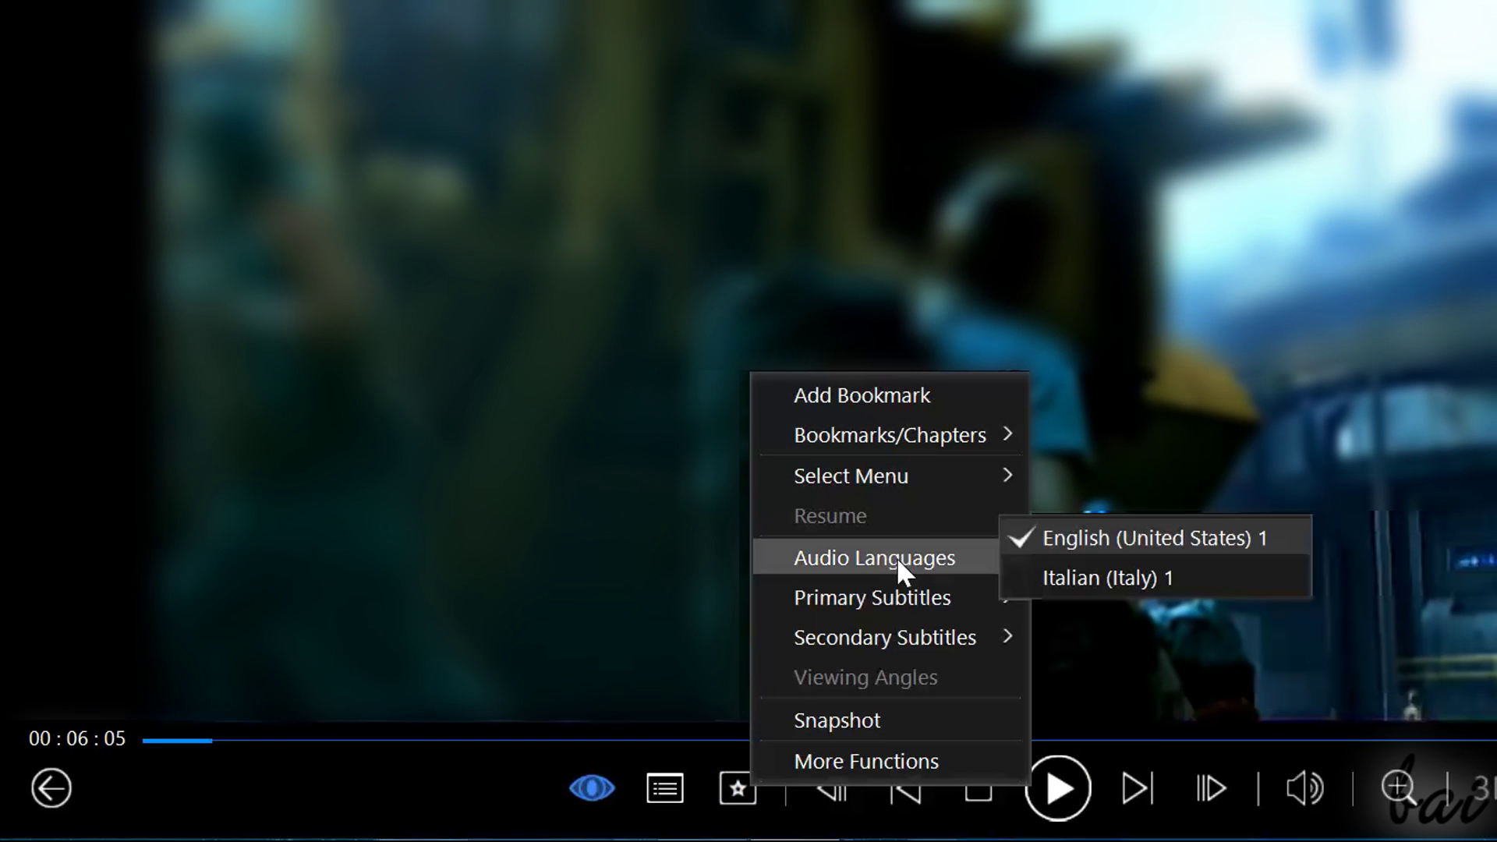
mouse_move(921, 602)
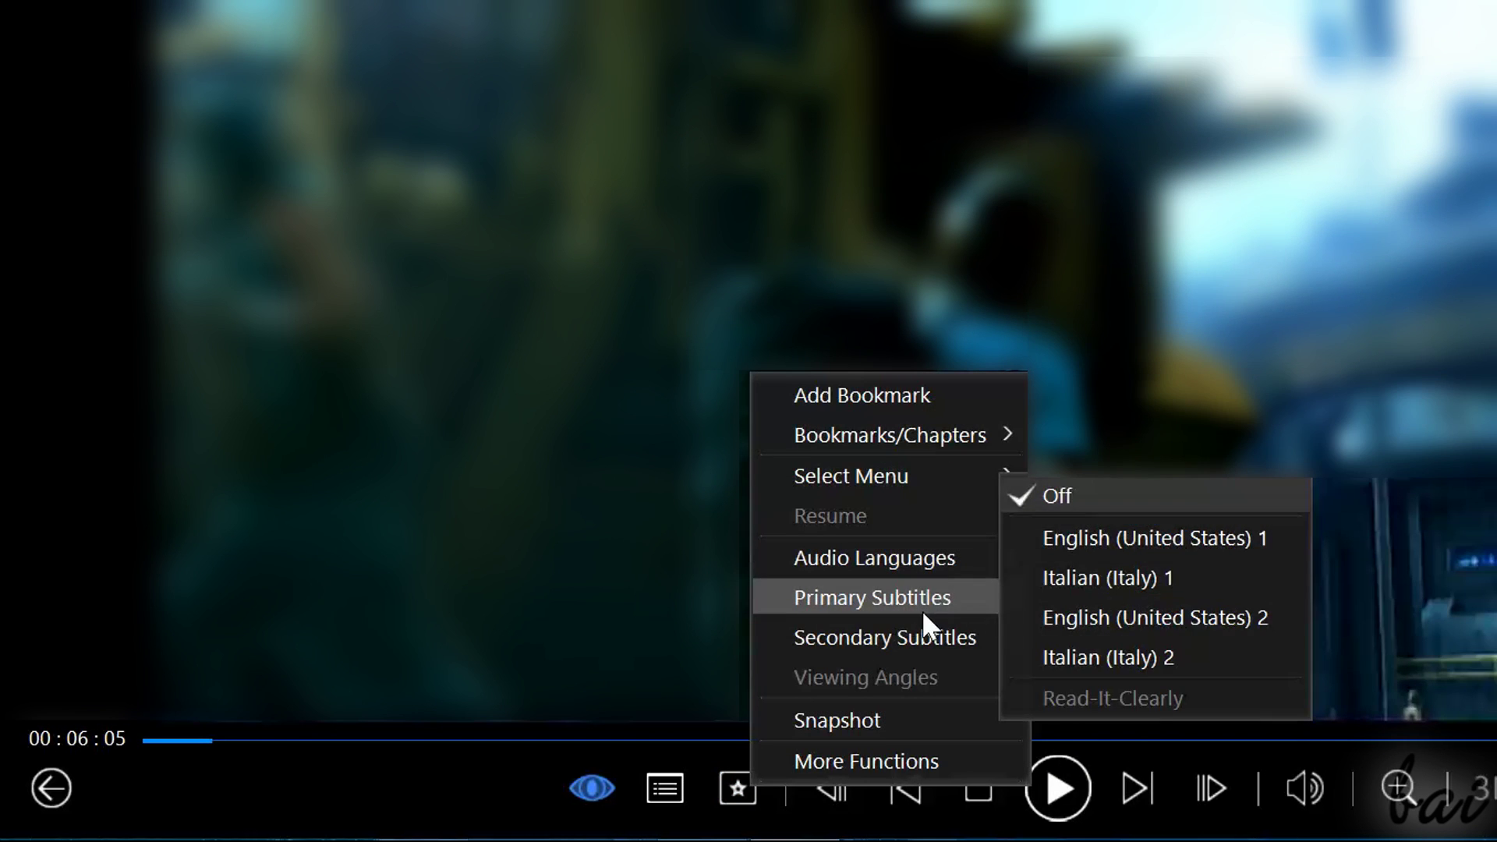
mouse_move(986, 637)
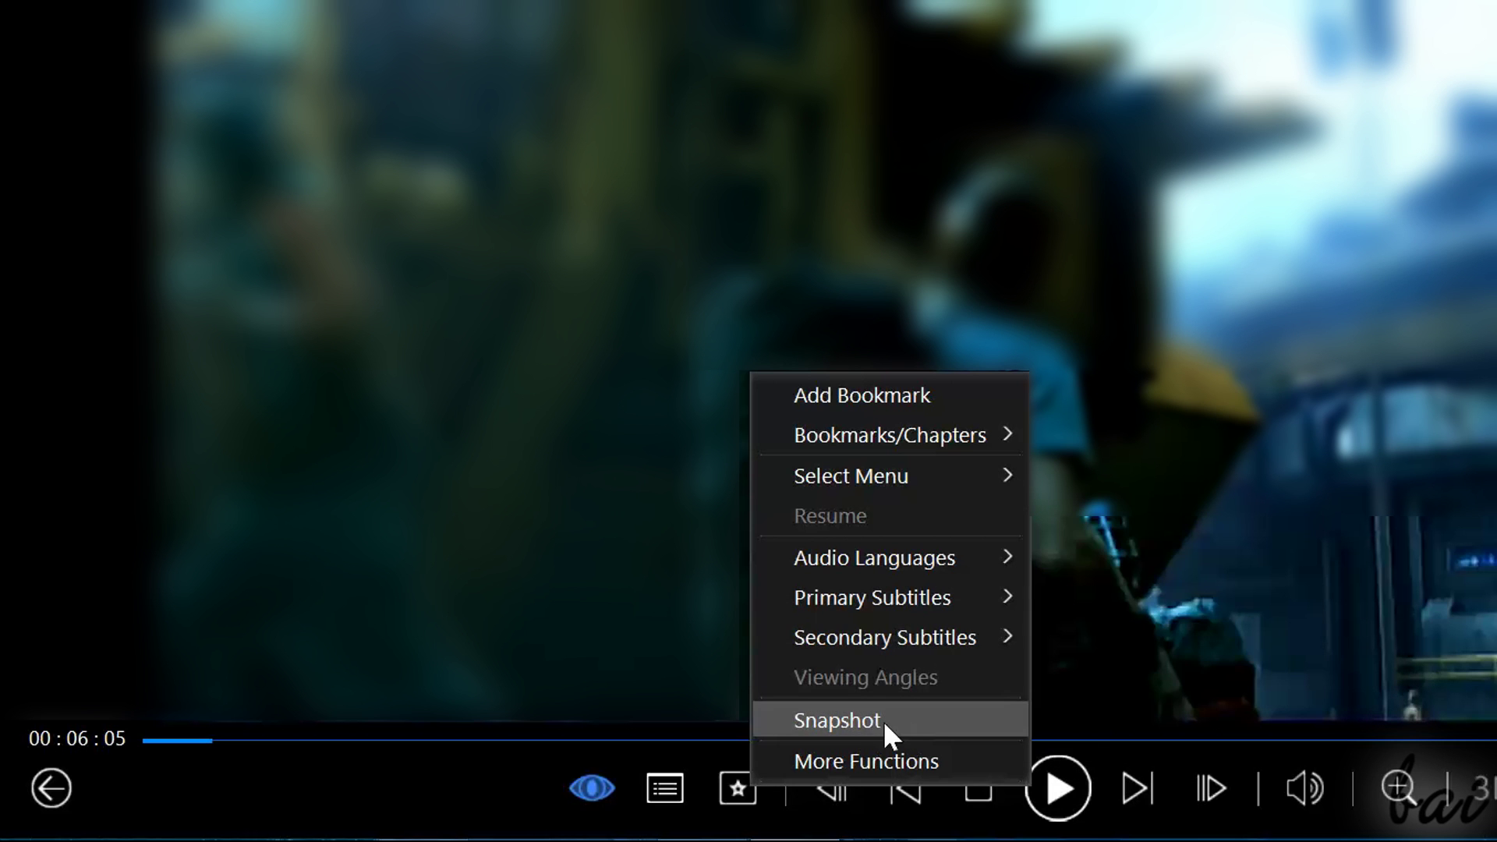
mouse_move(958, 433)
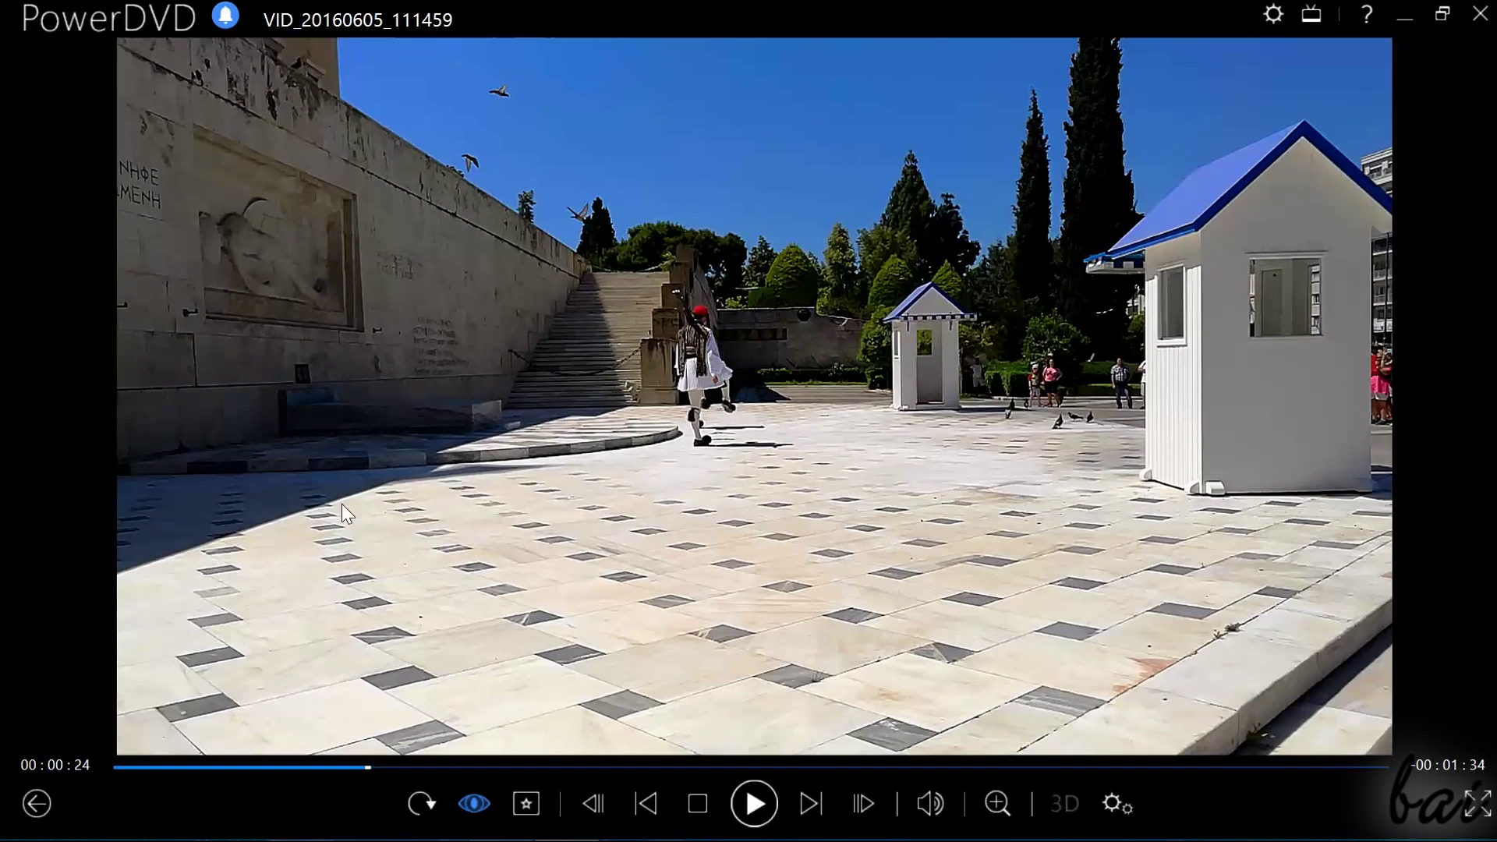
- Move the start marker of the video's playback range to about 00:01:05, play from there and pause
mouse_move(100, 778)
drag(103, 789, 813, 787)
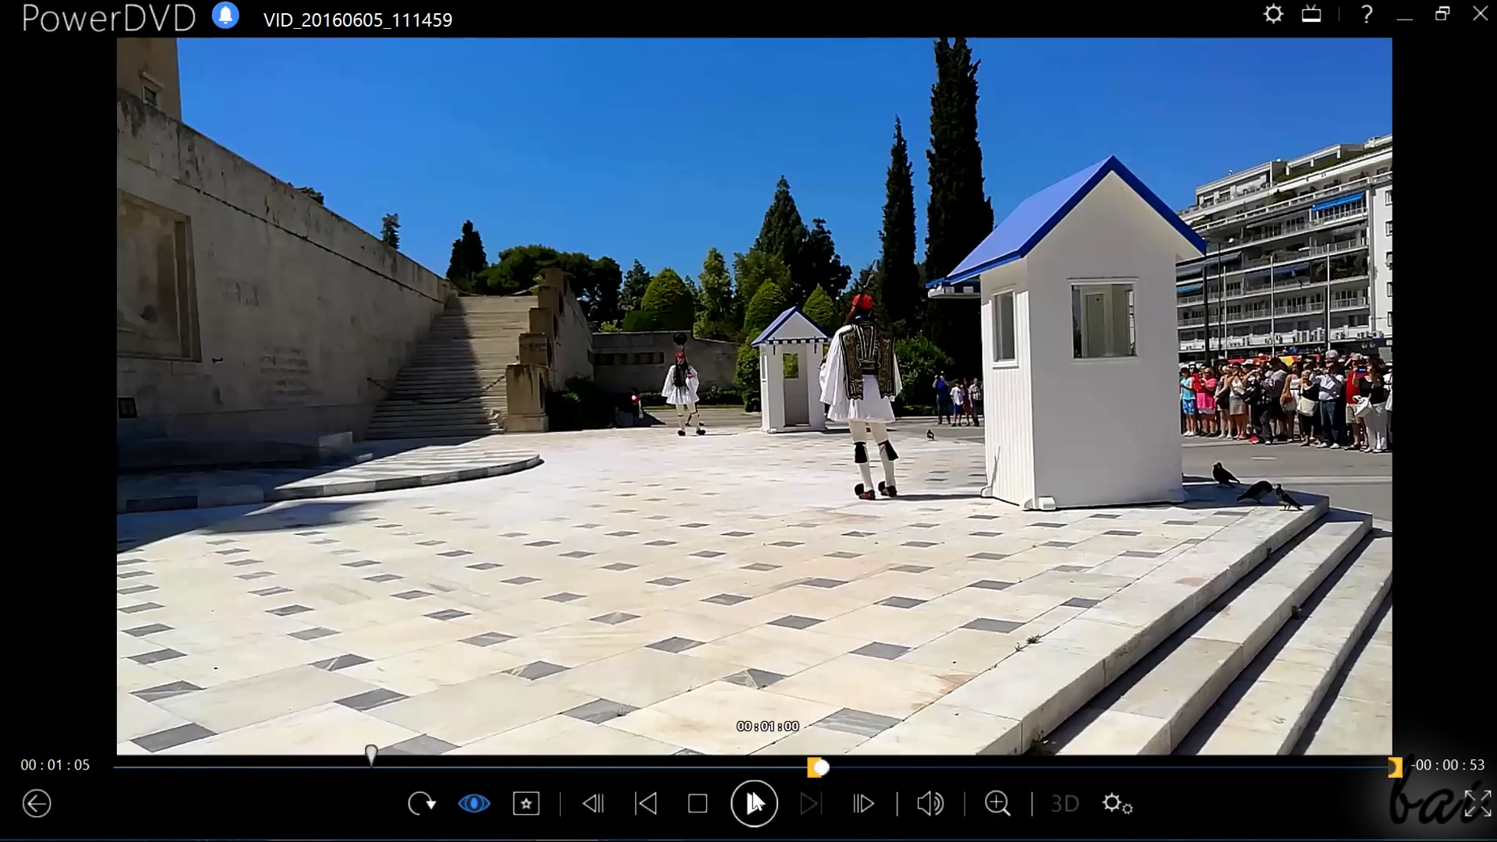
click(755, 811)
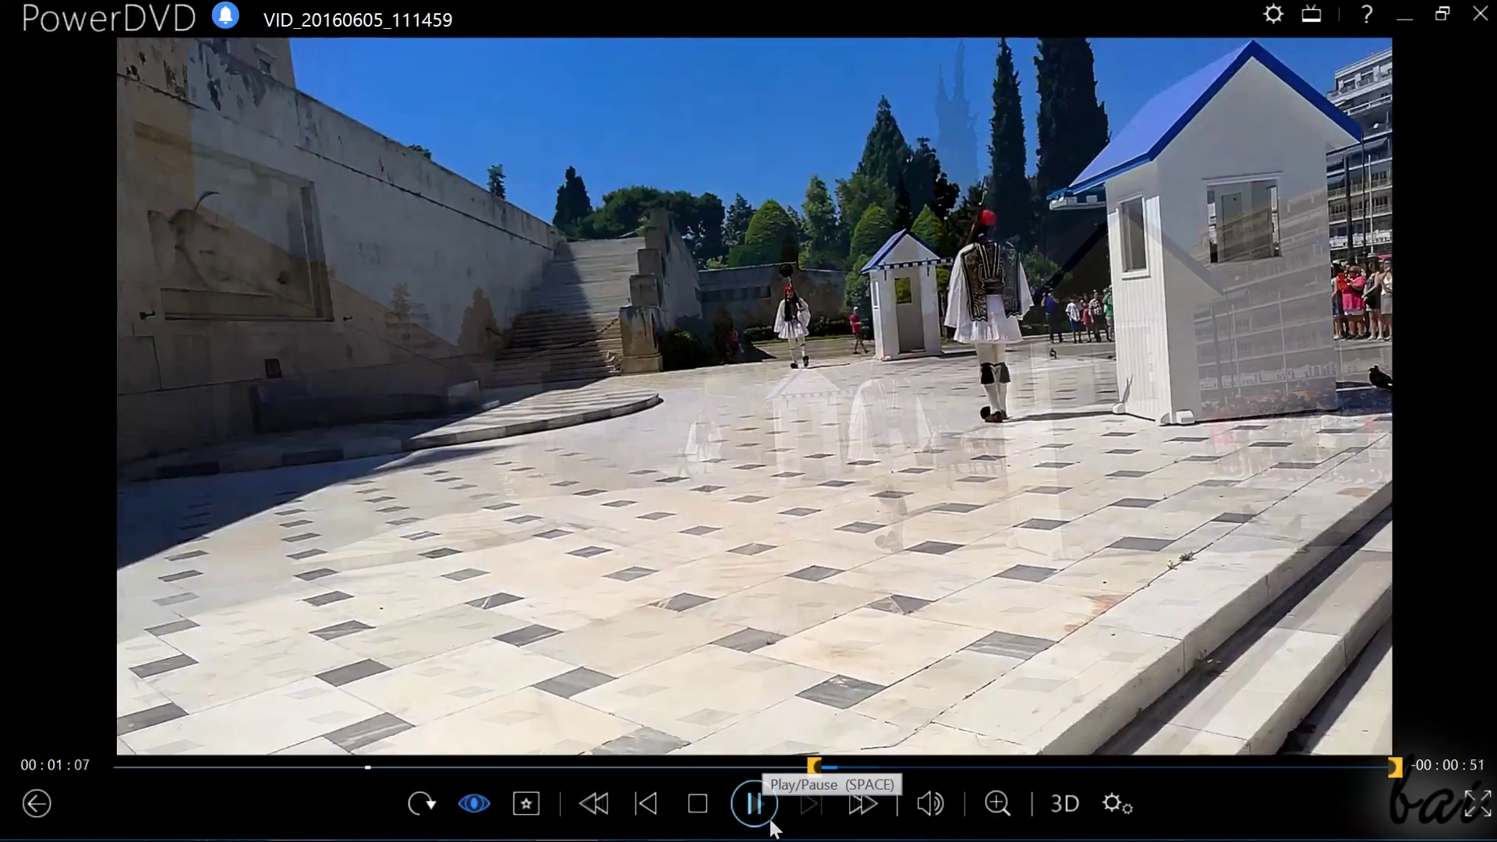
click(768, 815)
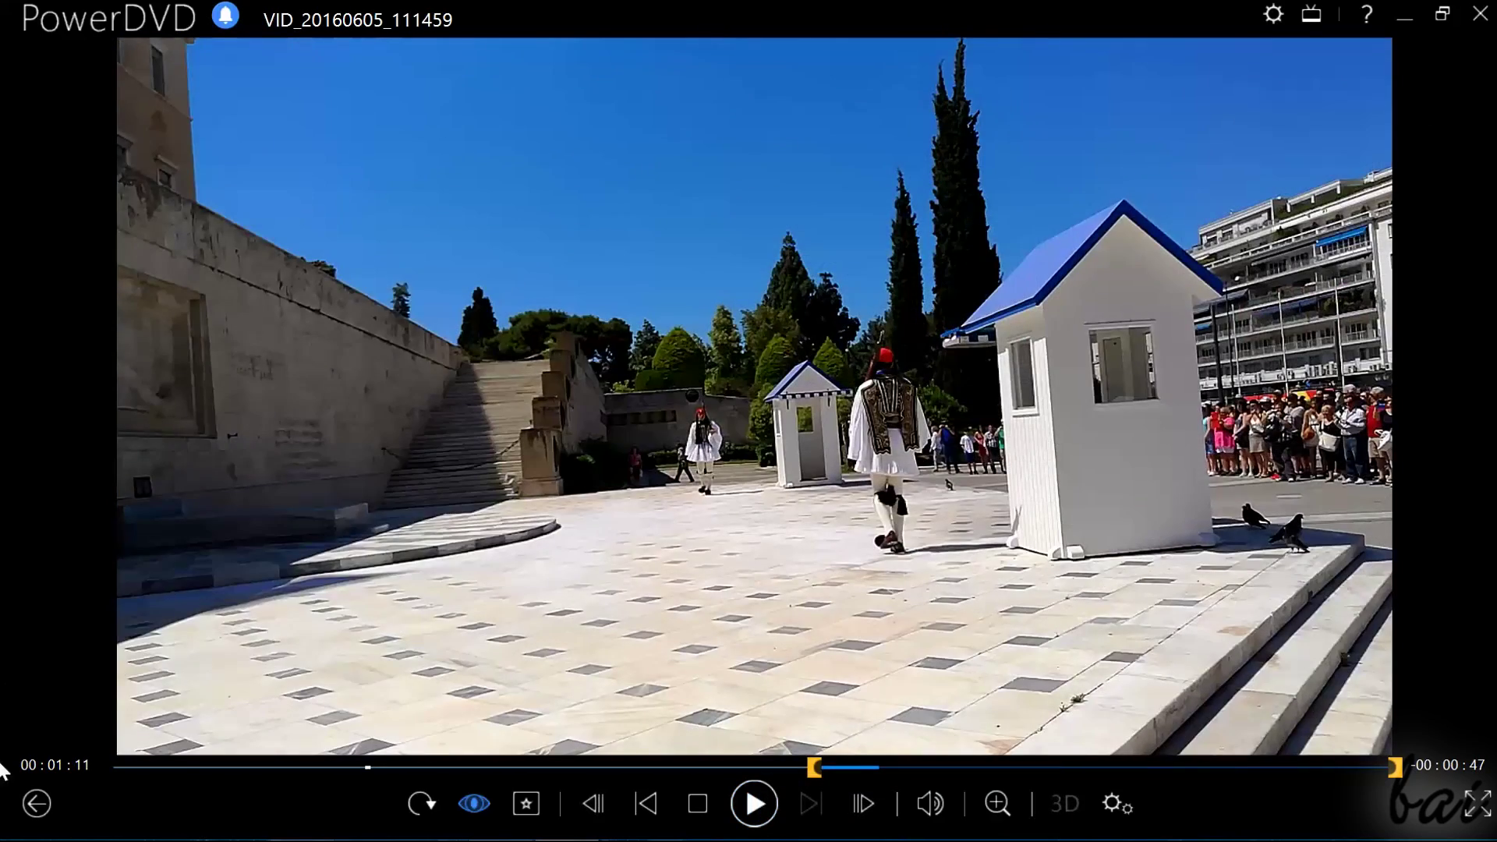
- Return to the Main album, play VID_20160605_111459.mp4 again within the marked range and pause it
click(35, 807)
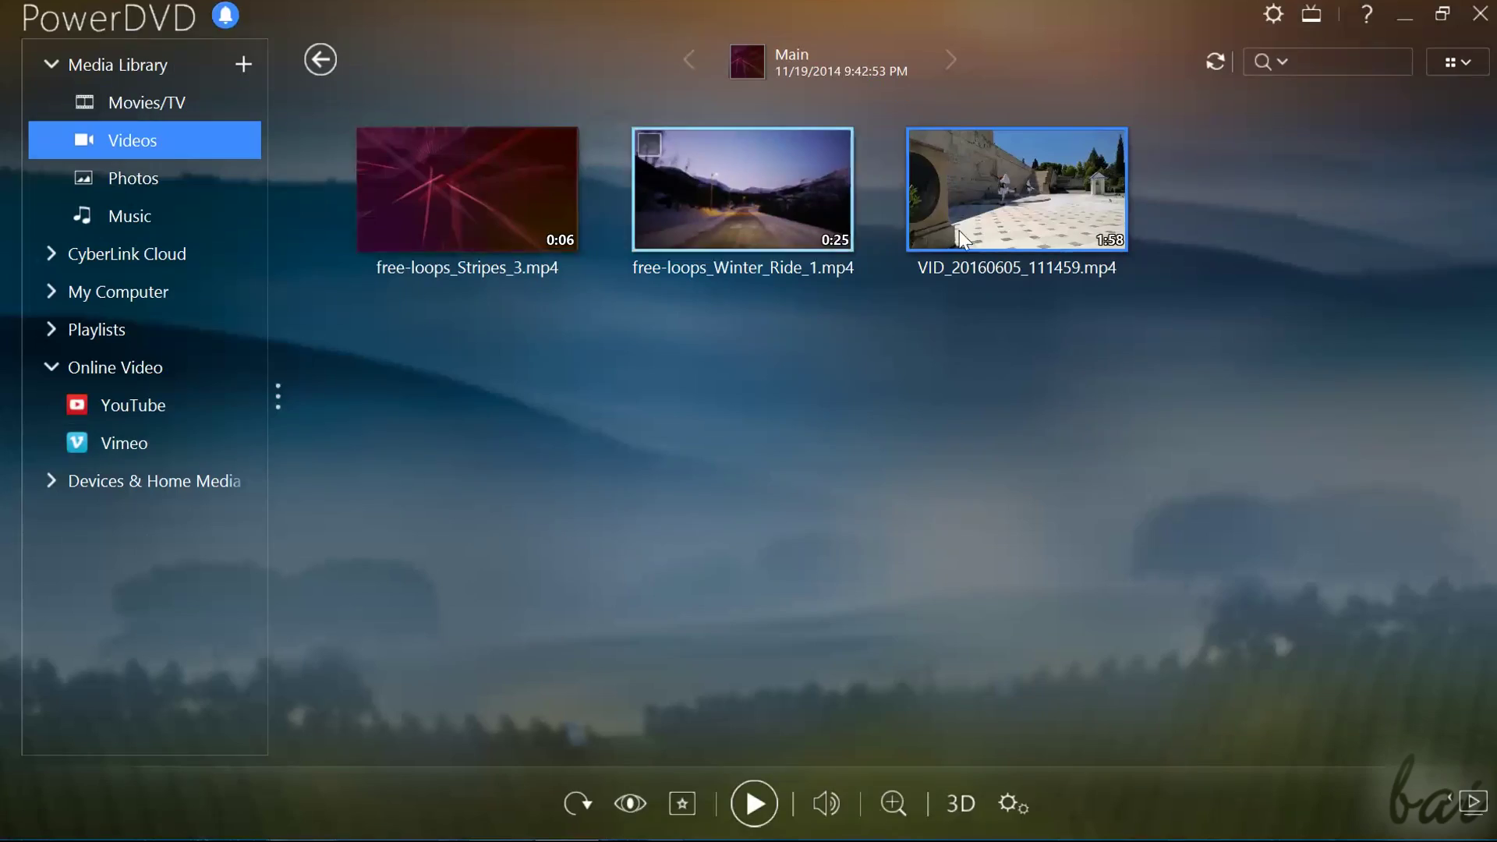
double_click(1028, 176)
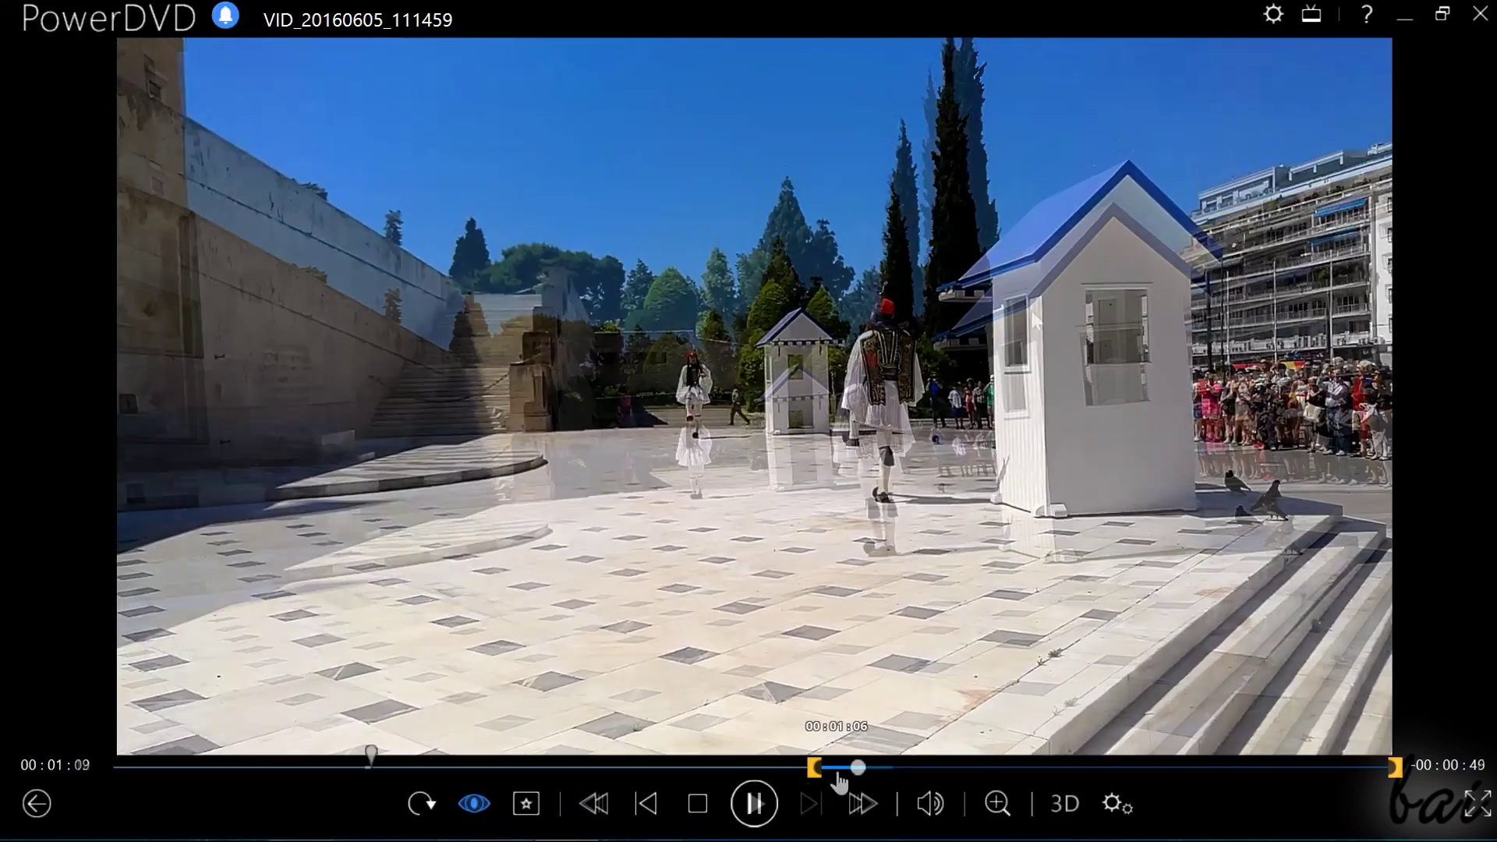
click(1091, 273)
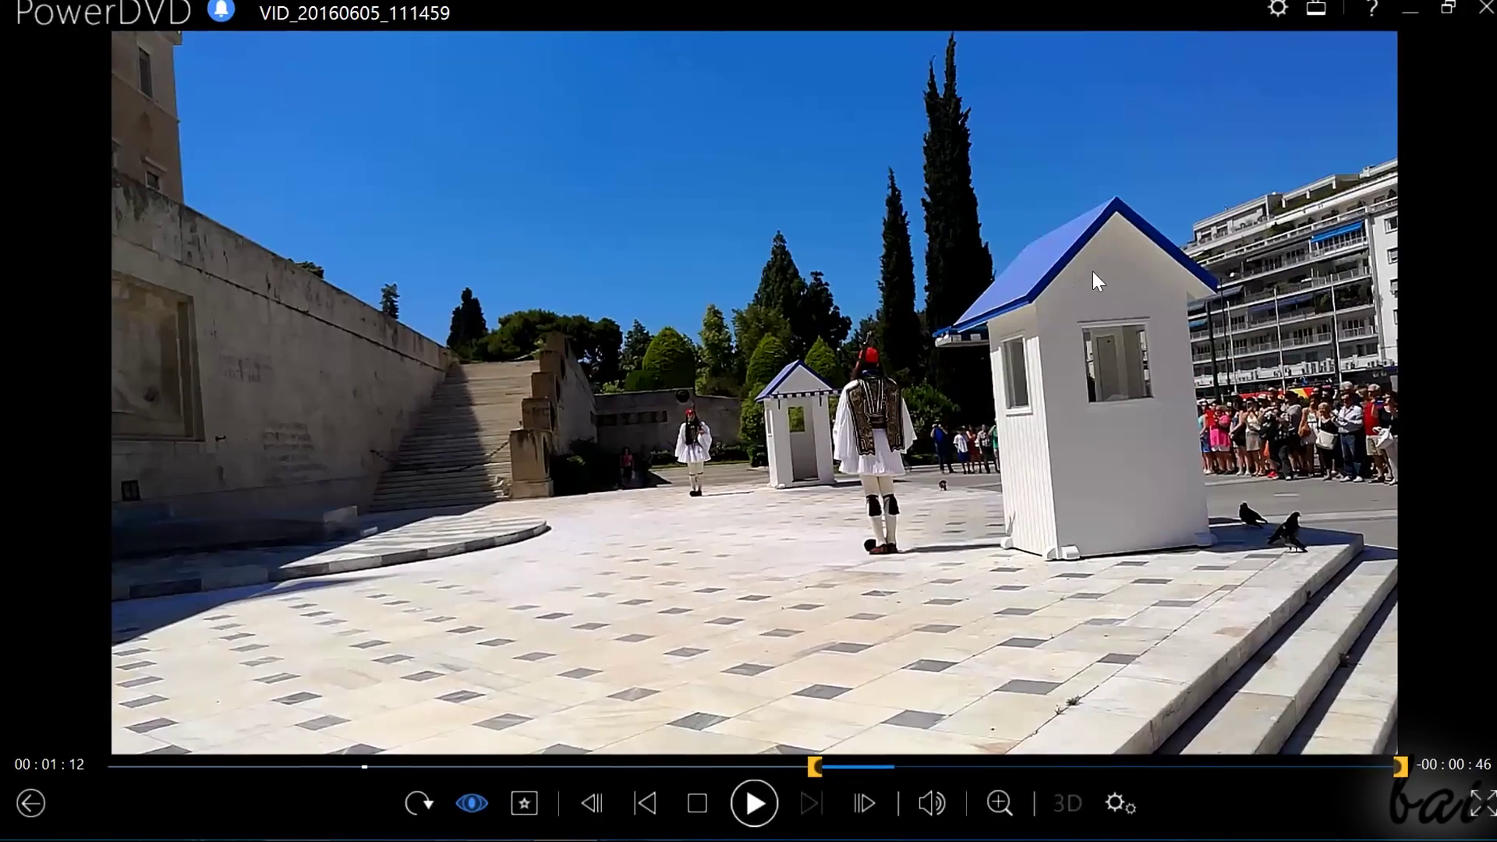
- Reveal the zoom slider for the paused video and switch the player to full screen and back
click(1002, 807)
mouse_move(1039, 803)
mouse_down()
mouse_move(1027, 807)
mouse_move(1079, 811)
mouse_move(1043, 811)
mouse_up()
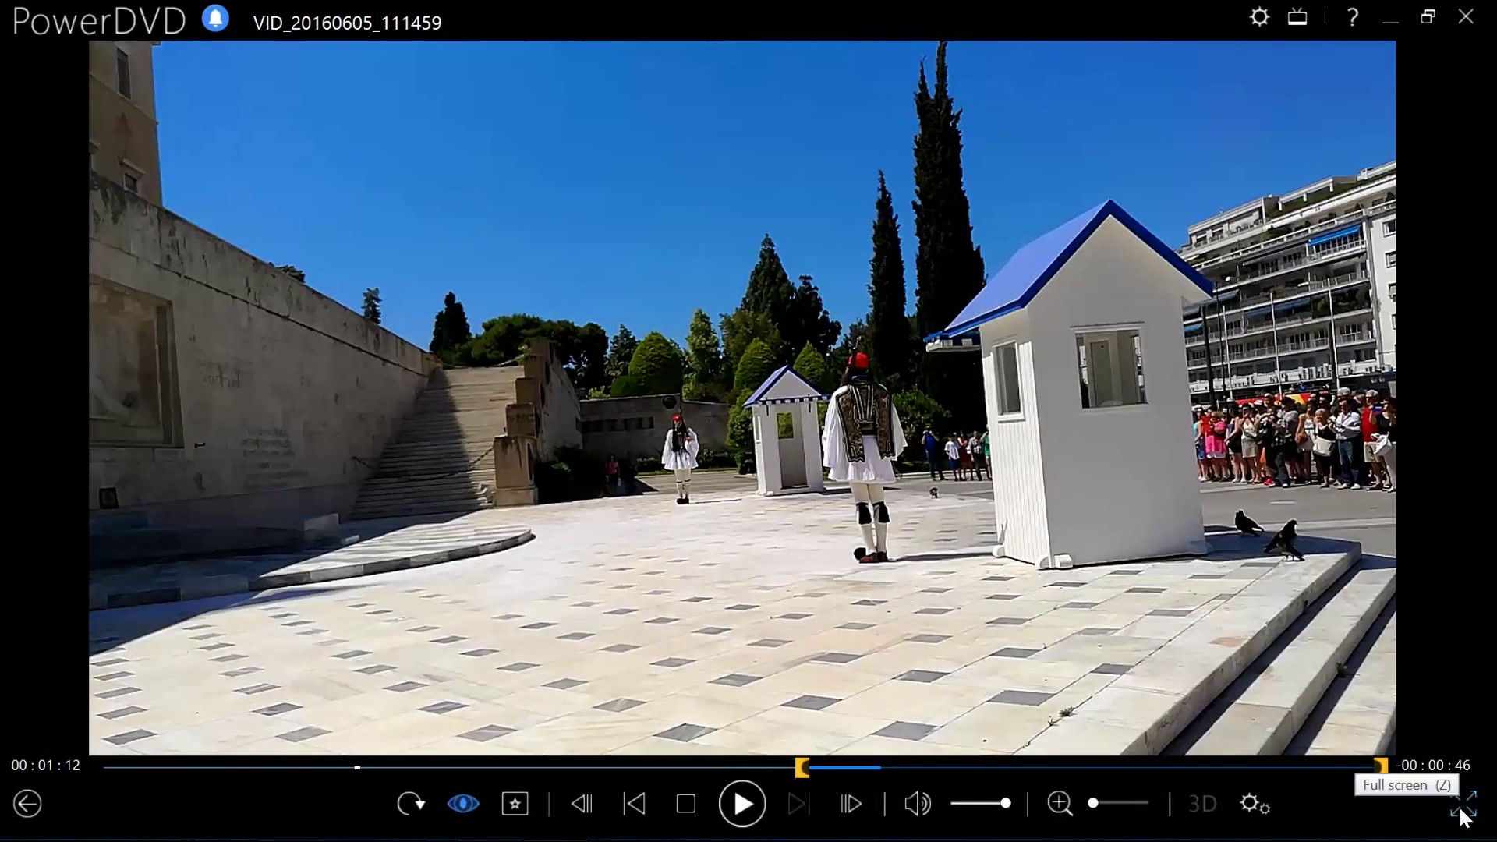
click(1462, 815)
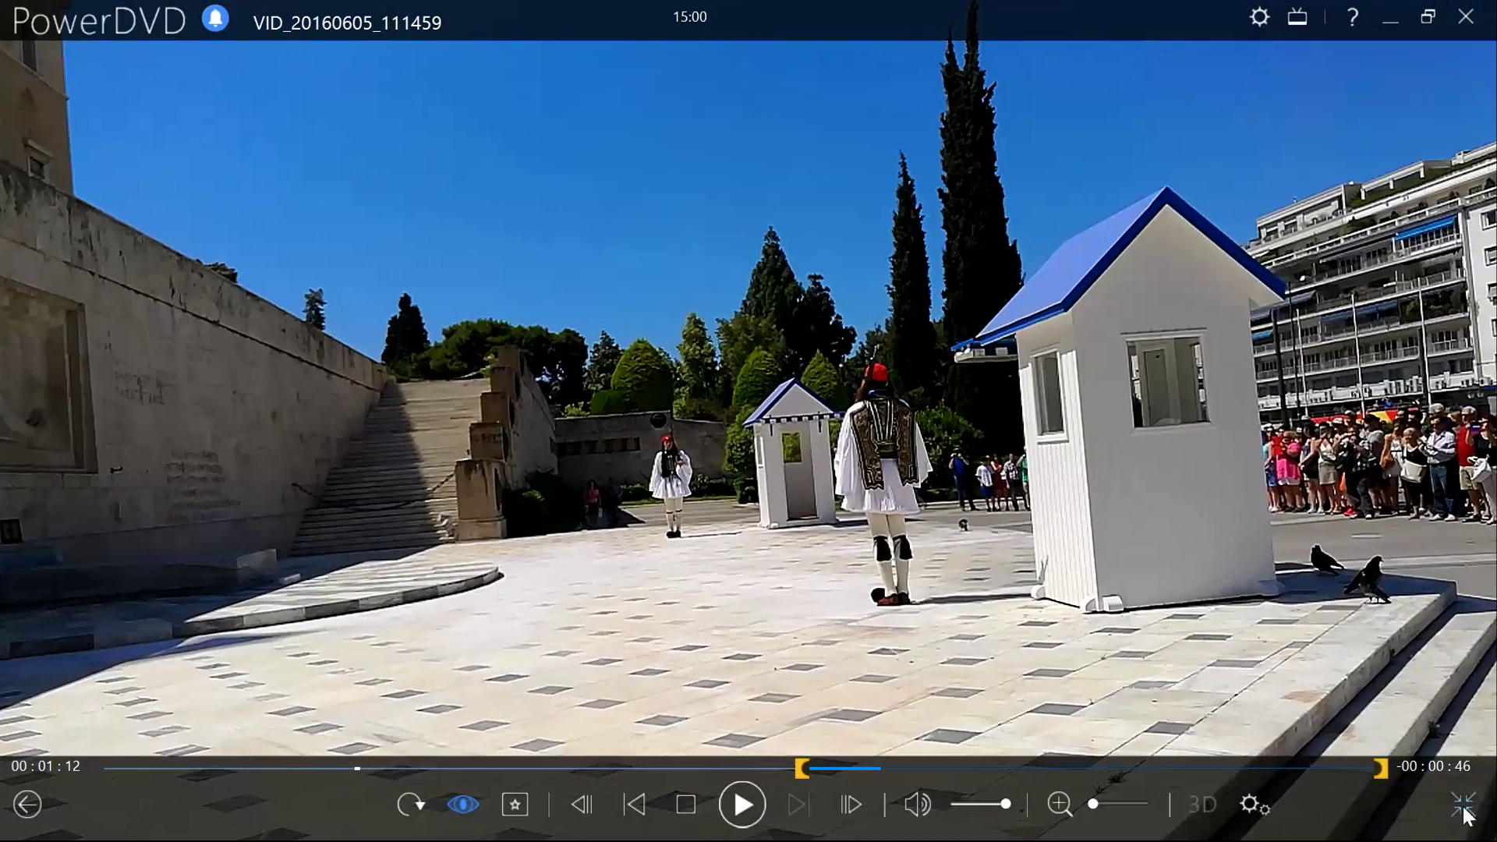
click(1463, 811)
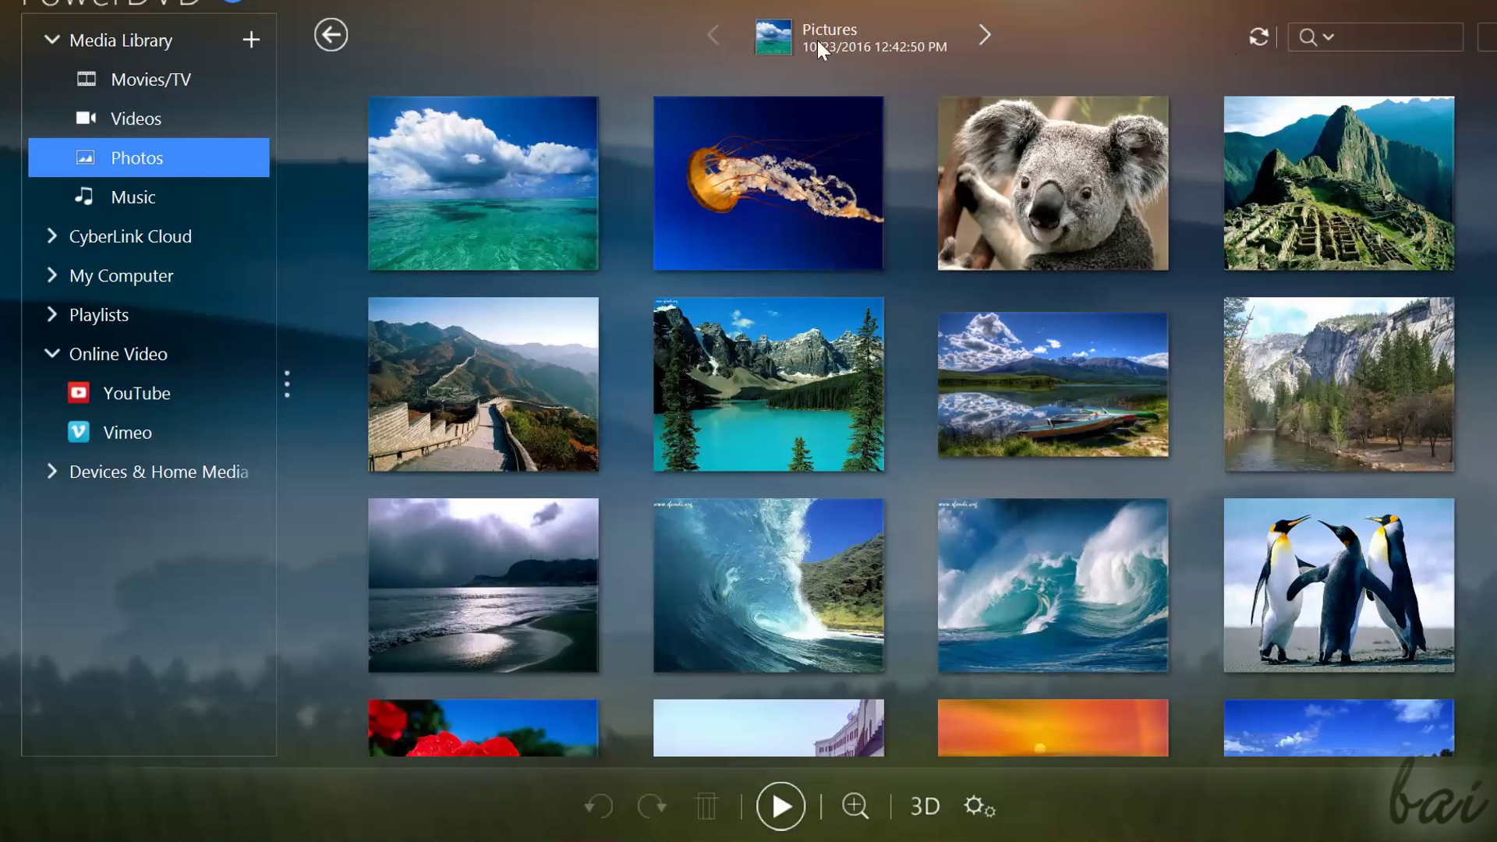
- Play the photos of the Pictures album and toggle the instant photo thumbnails off and on again
click(782, 807)
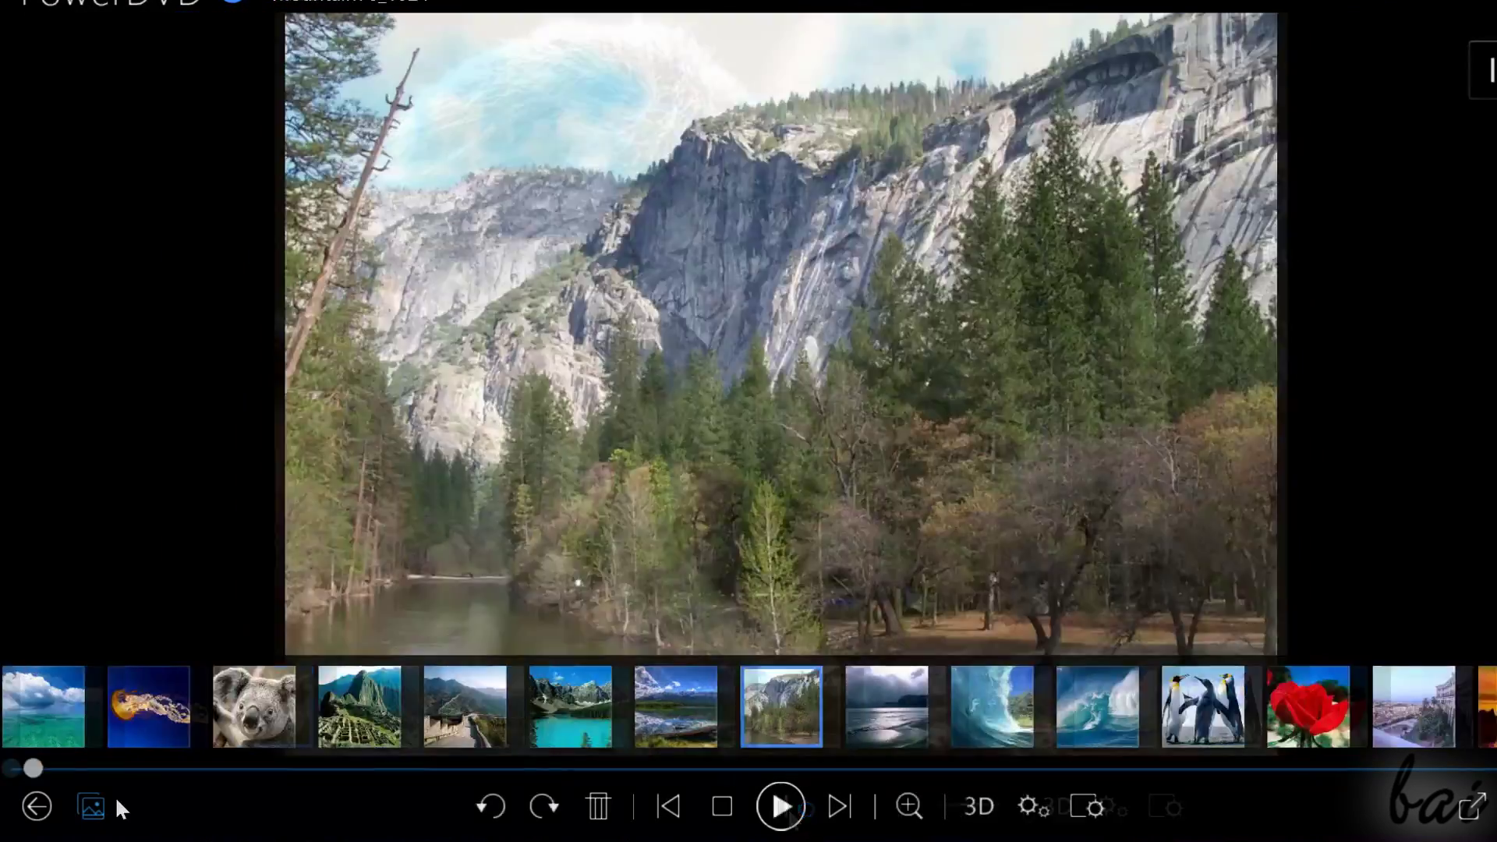
click(103, 802)
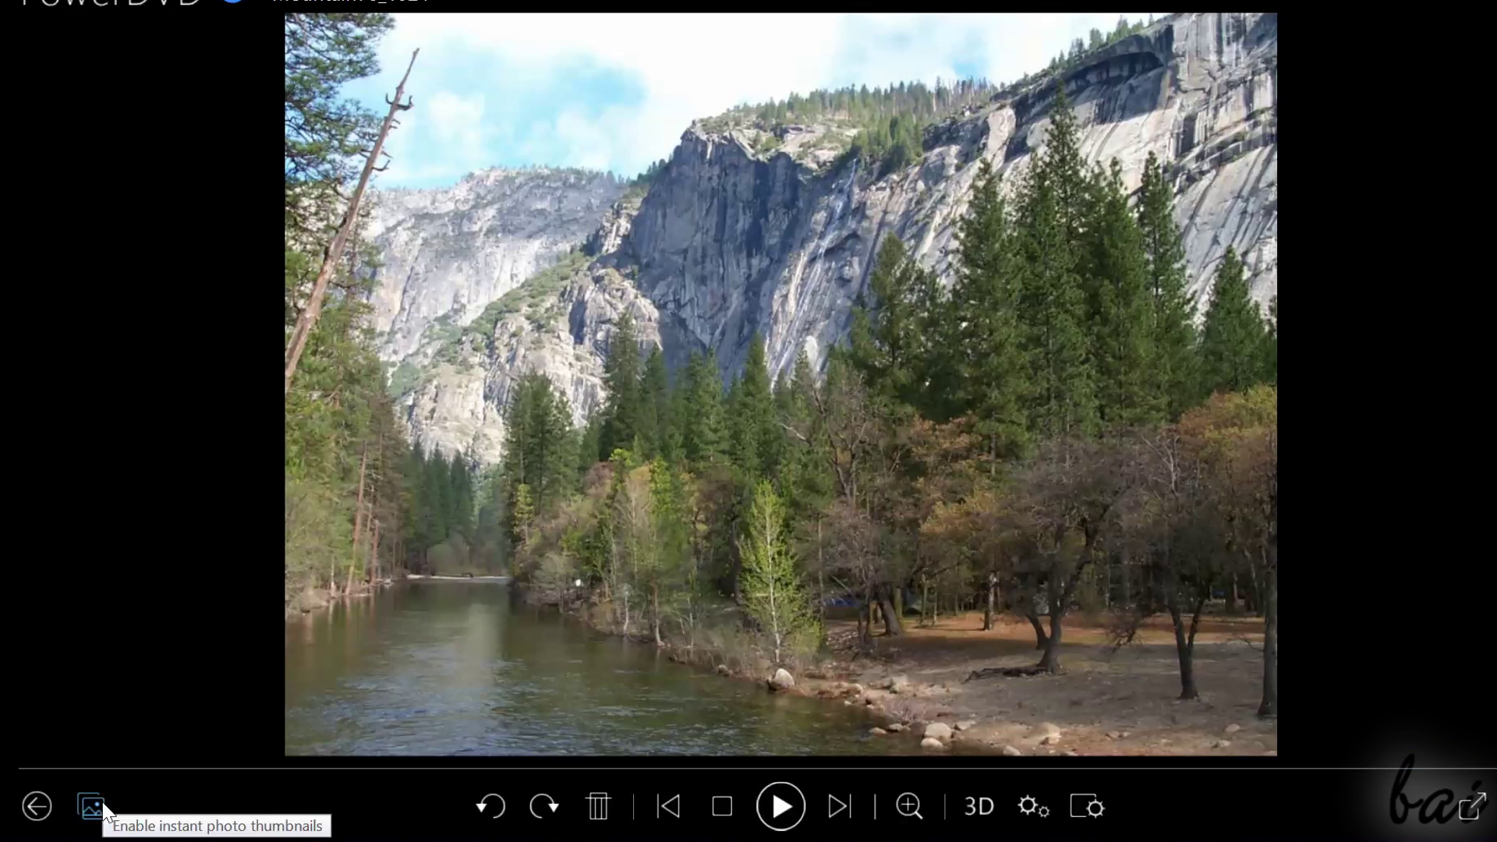
click(103, 807)
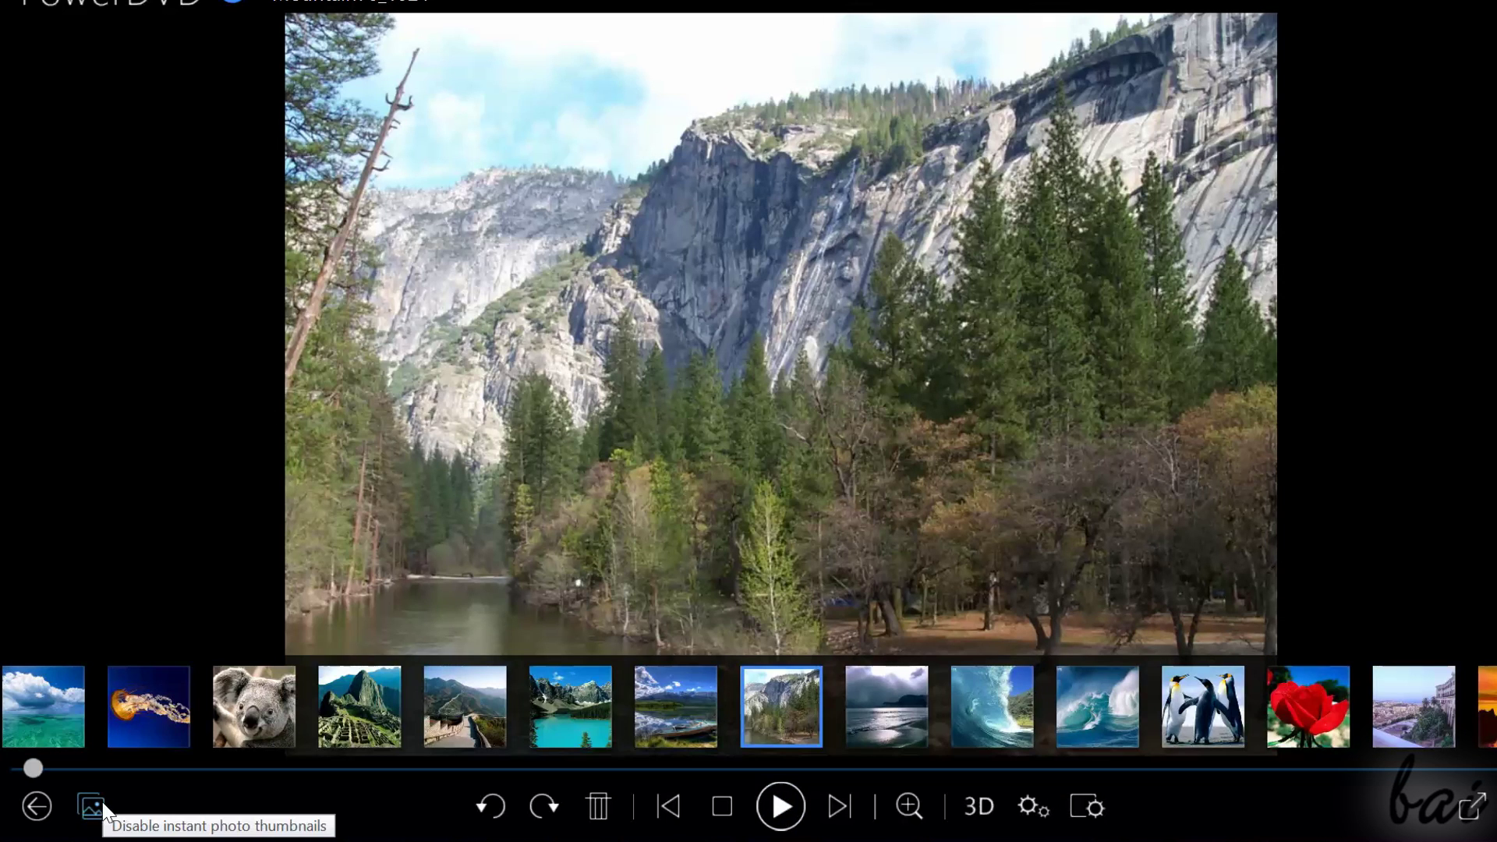
- Start the photo slideshow and open the Slideshow Preferences to examine the Duration options
click(781, 806)
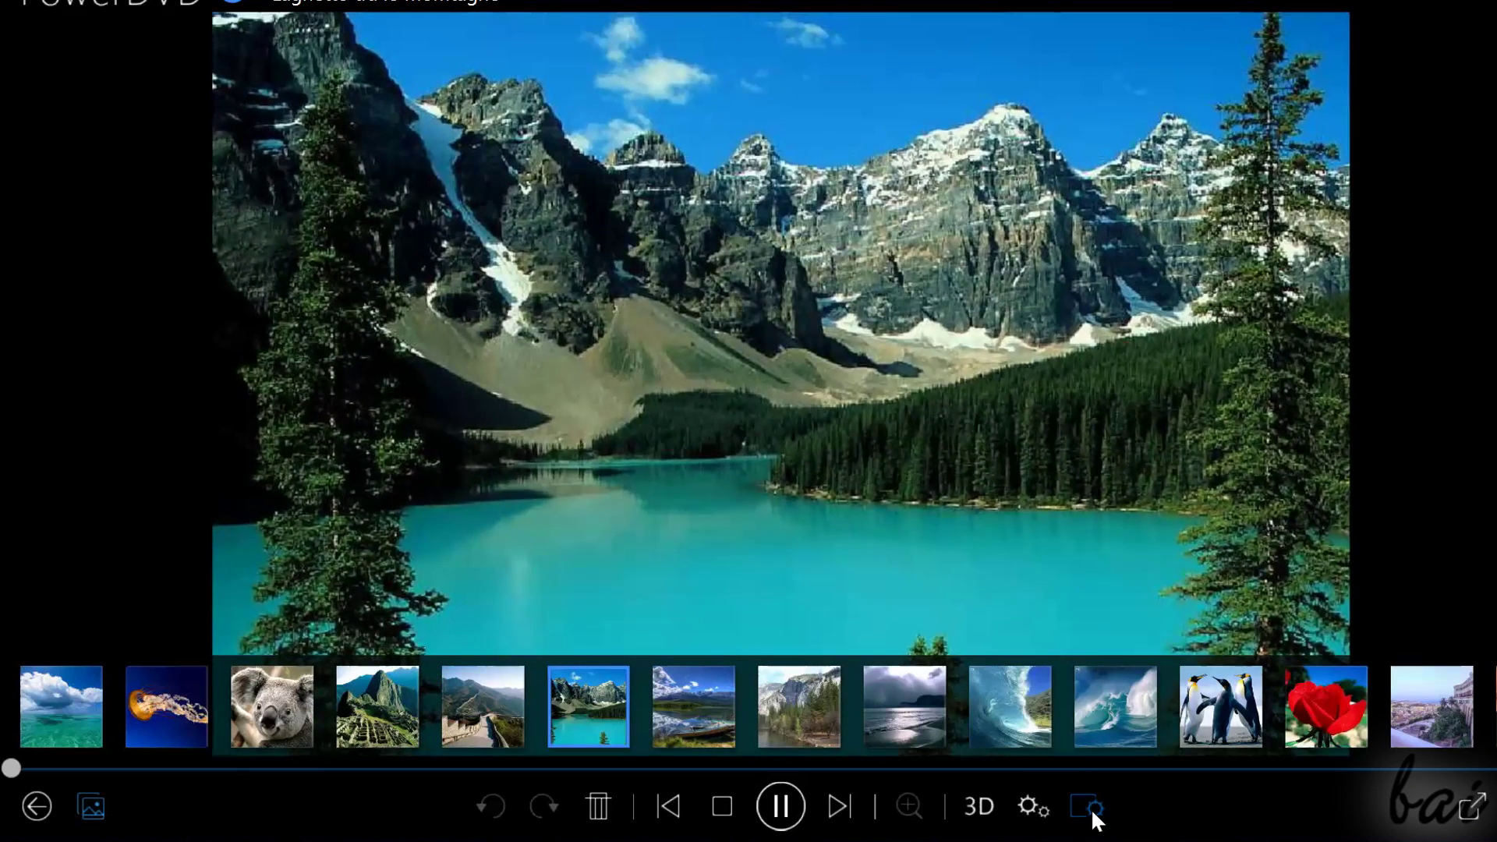
click(1092, 807)
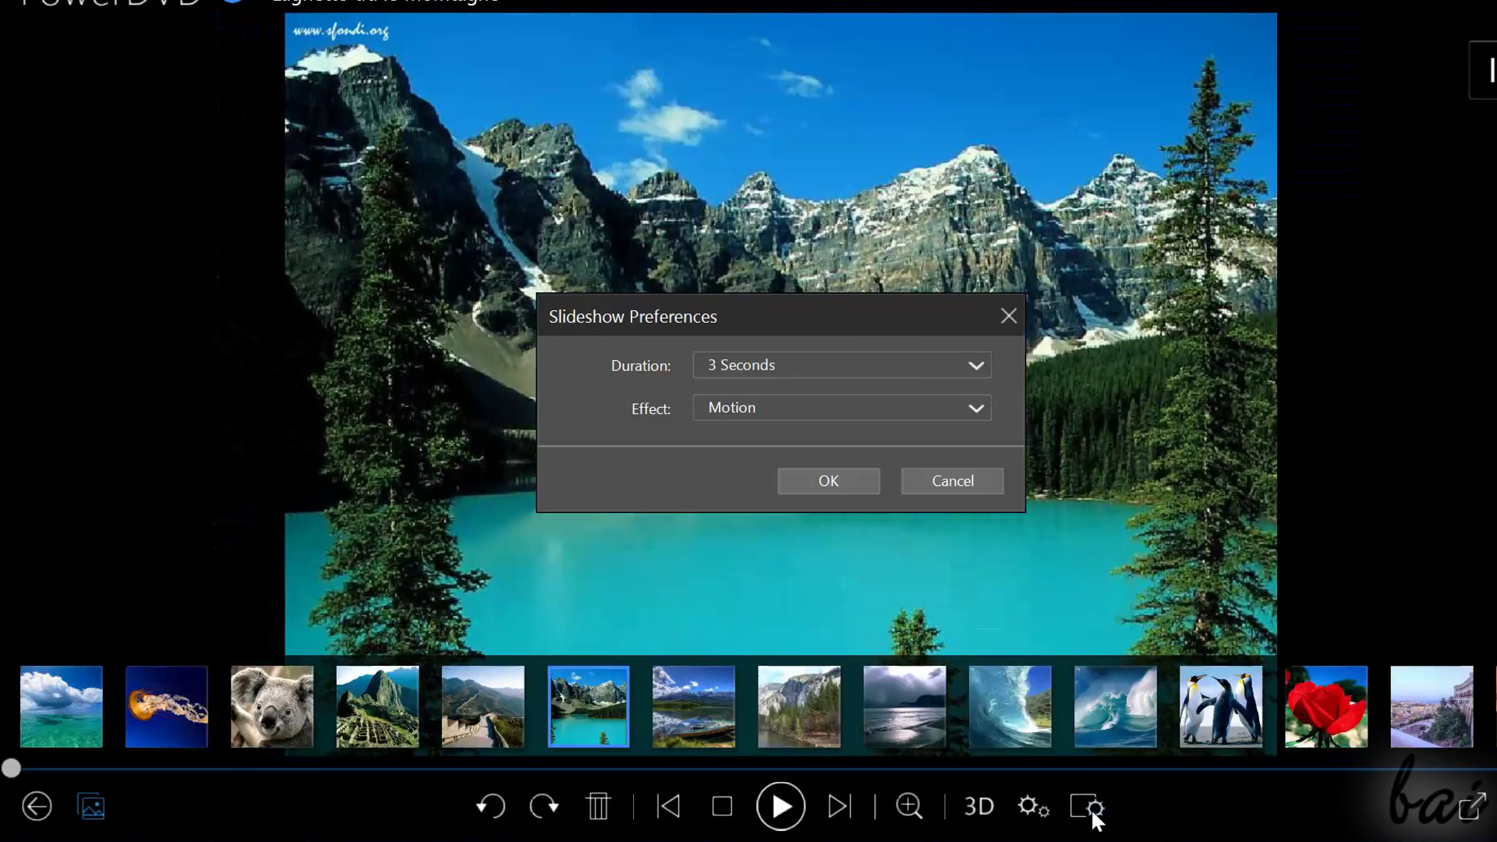
click(918, 368)
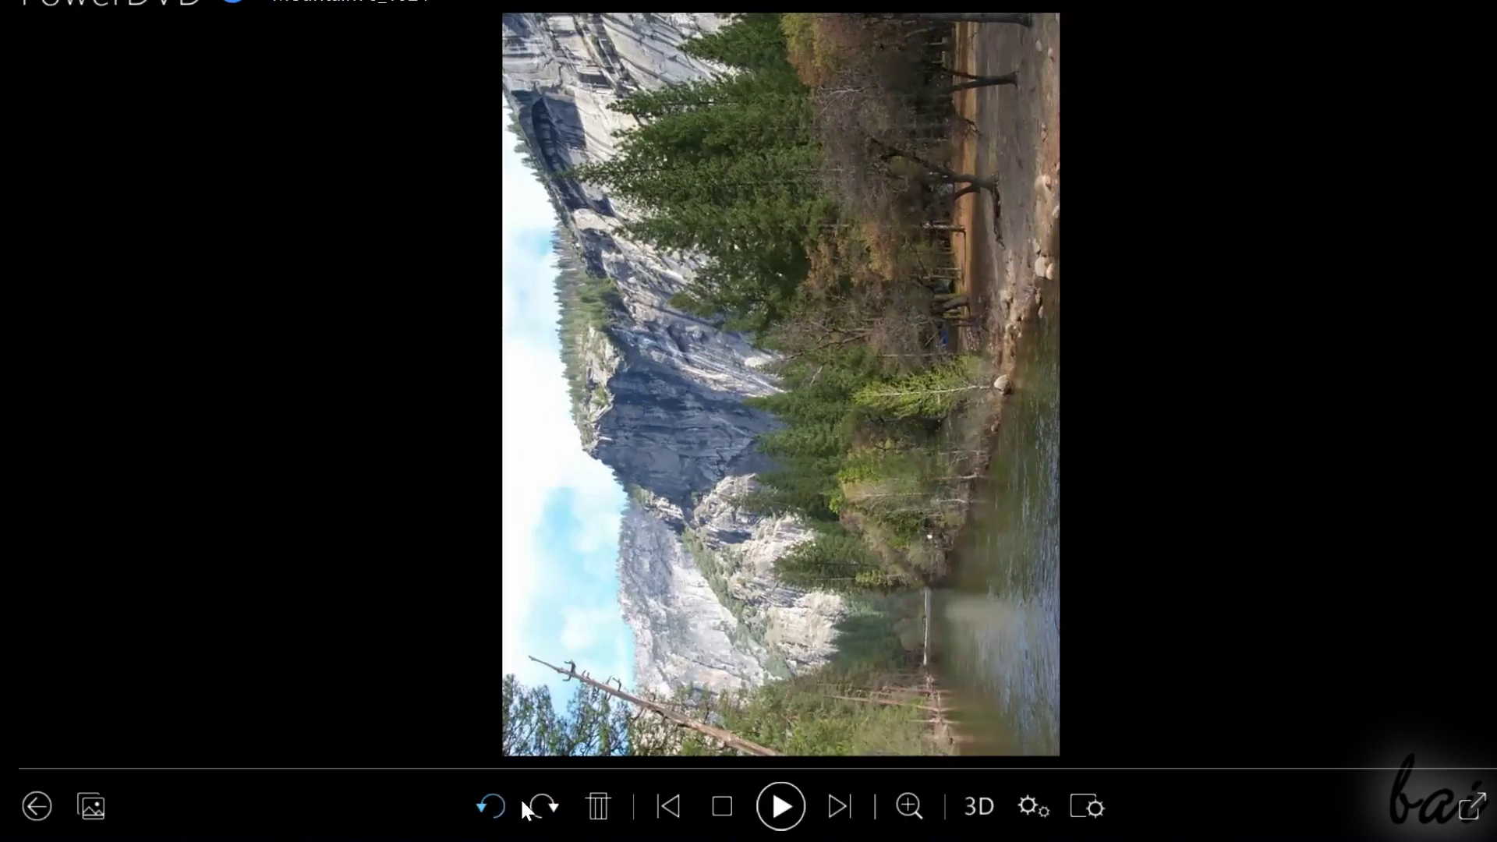
- Rotate the sideways mountain river photo clockwise
click(543, 802)
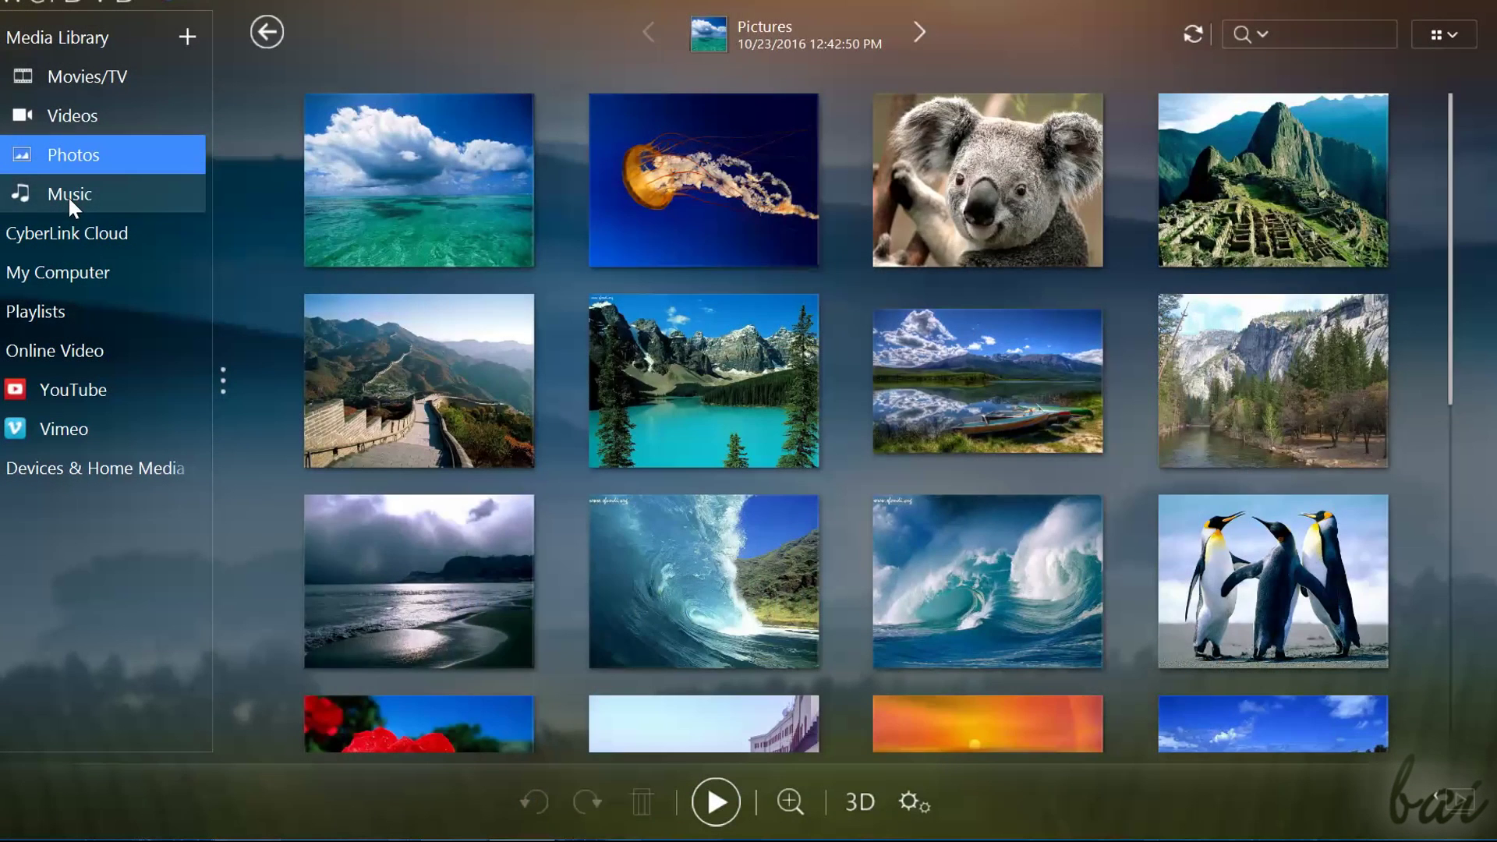
- Play Dark Poeta from the Music library, skipping to near its end, and turn on shuffle playback
click(68, 195)
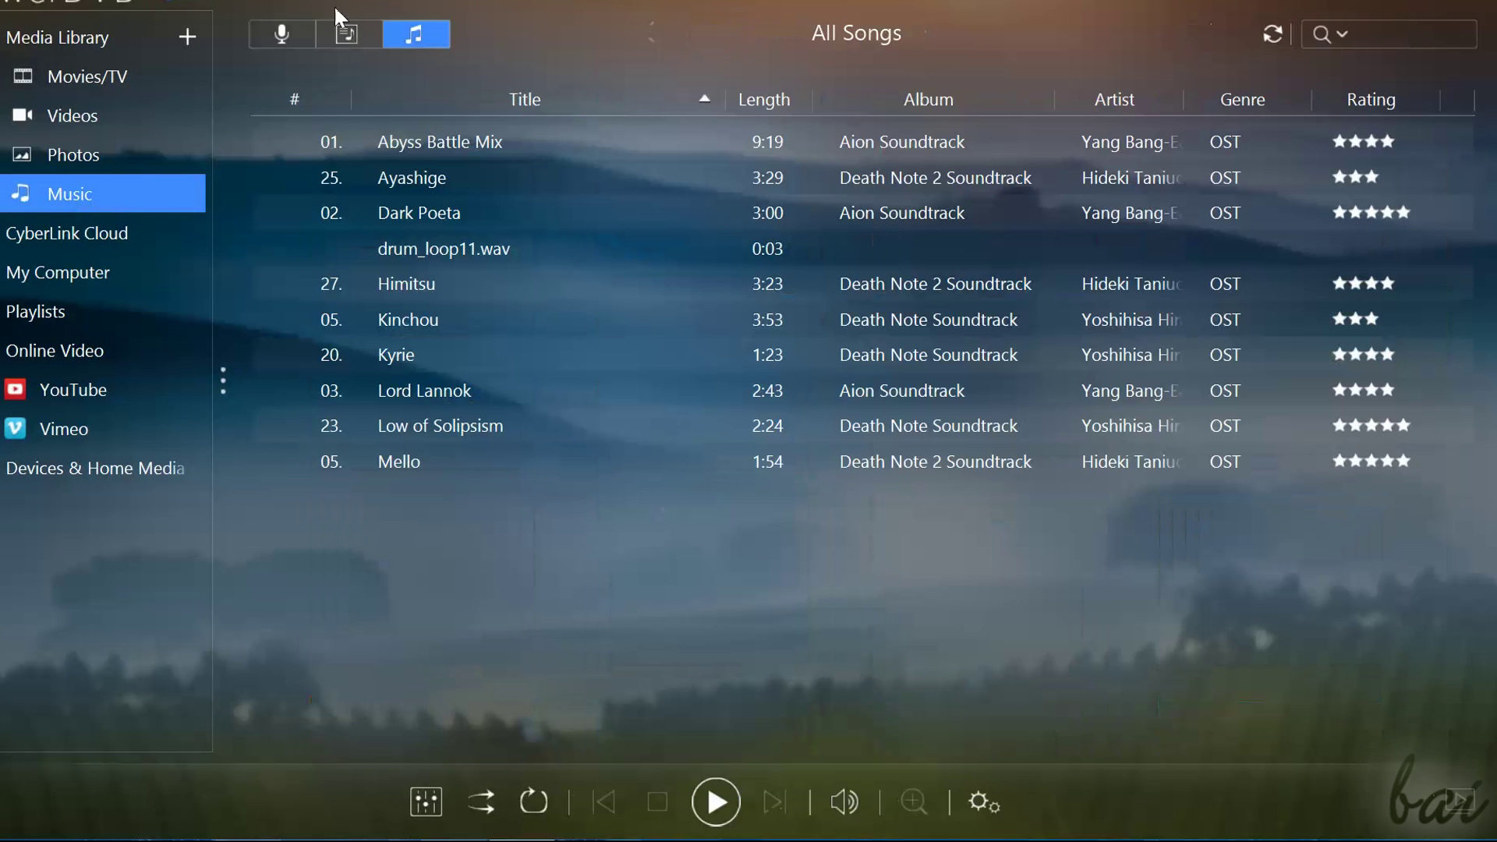
double_click(559, 220)
click(1449, 765)
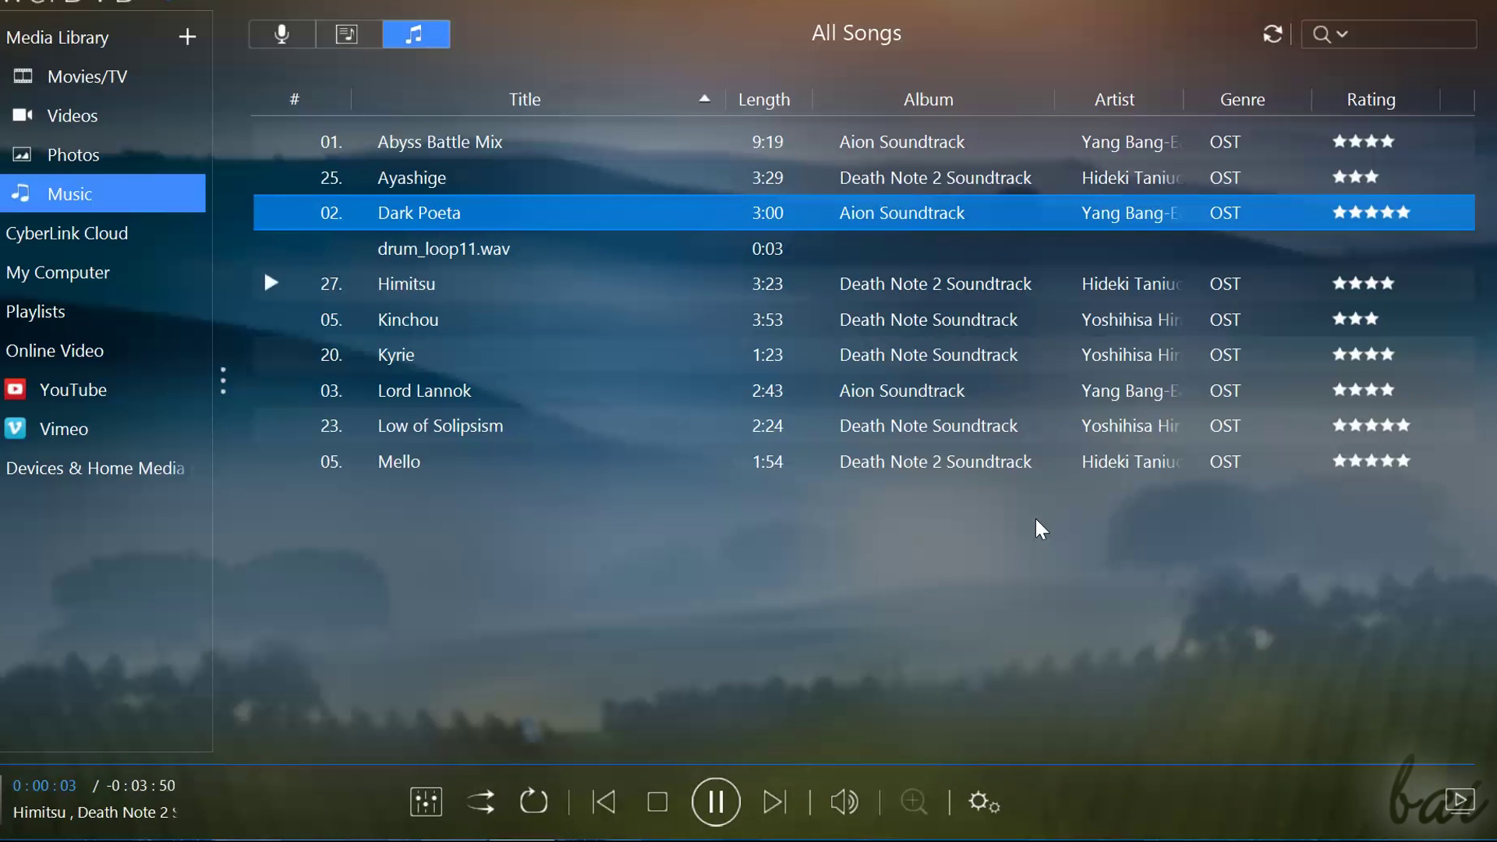
click(490, 811)
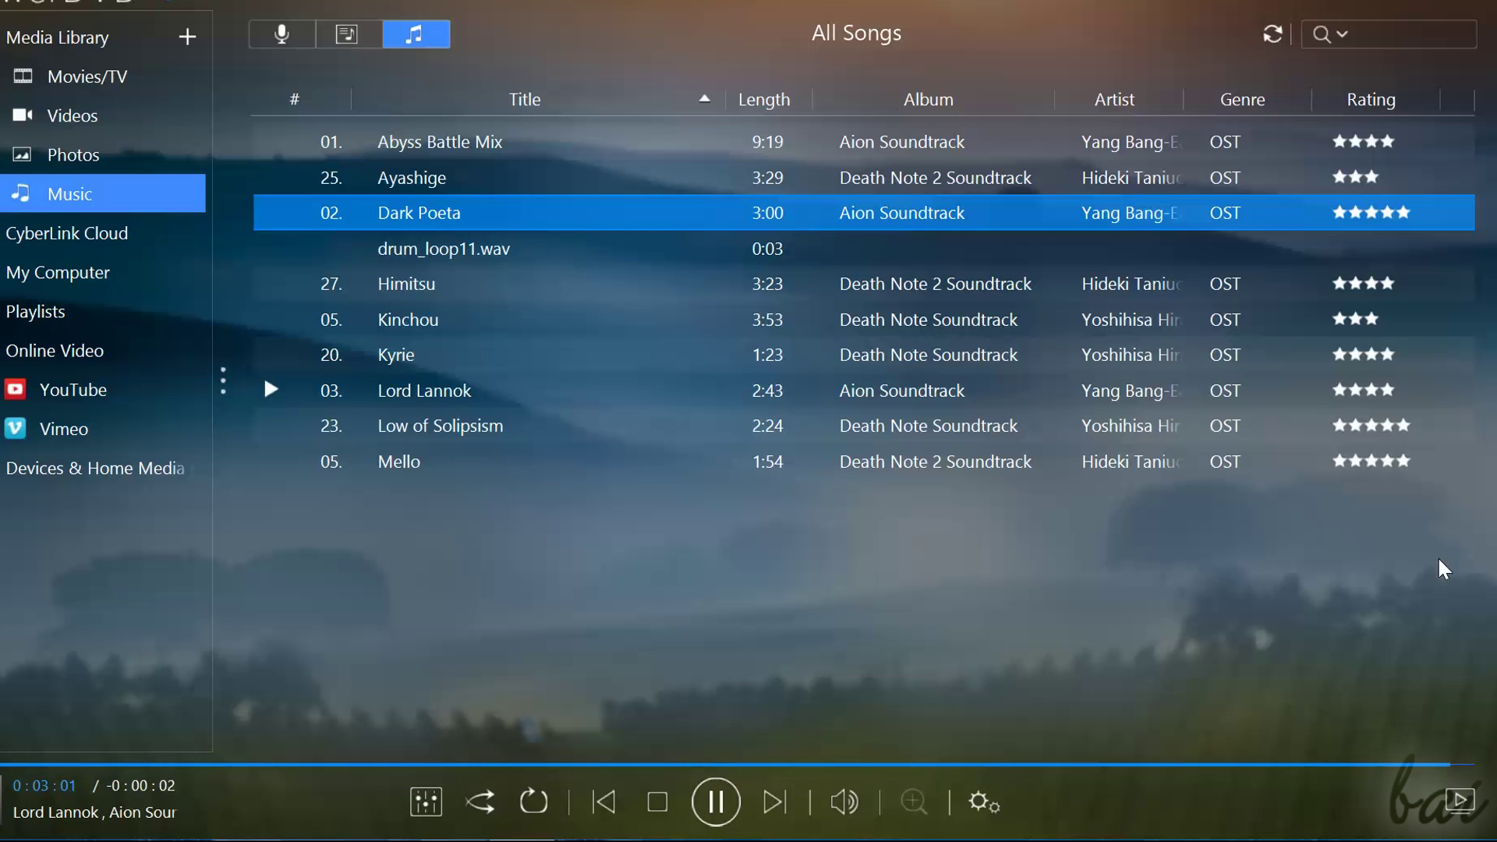
- Open the Audio Equalizer, lower the 2K band to -13.6 in a manual curve and play drum_loop11.wav with it
click(425, 801)
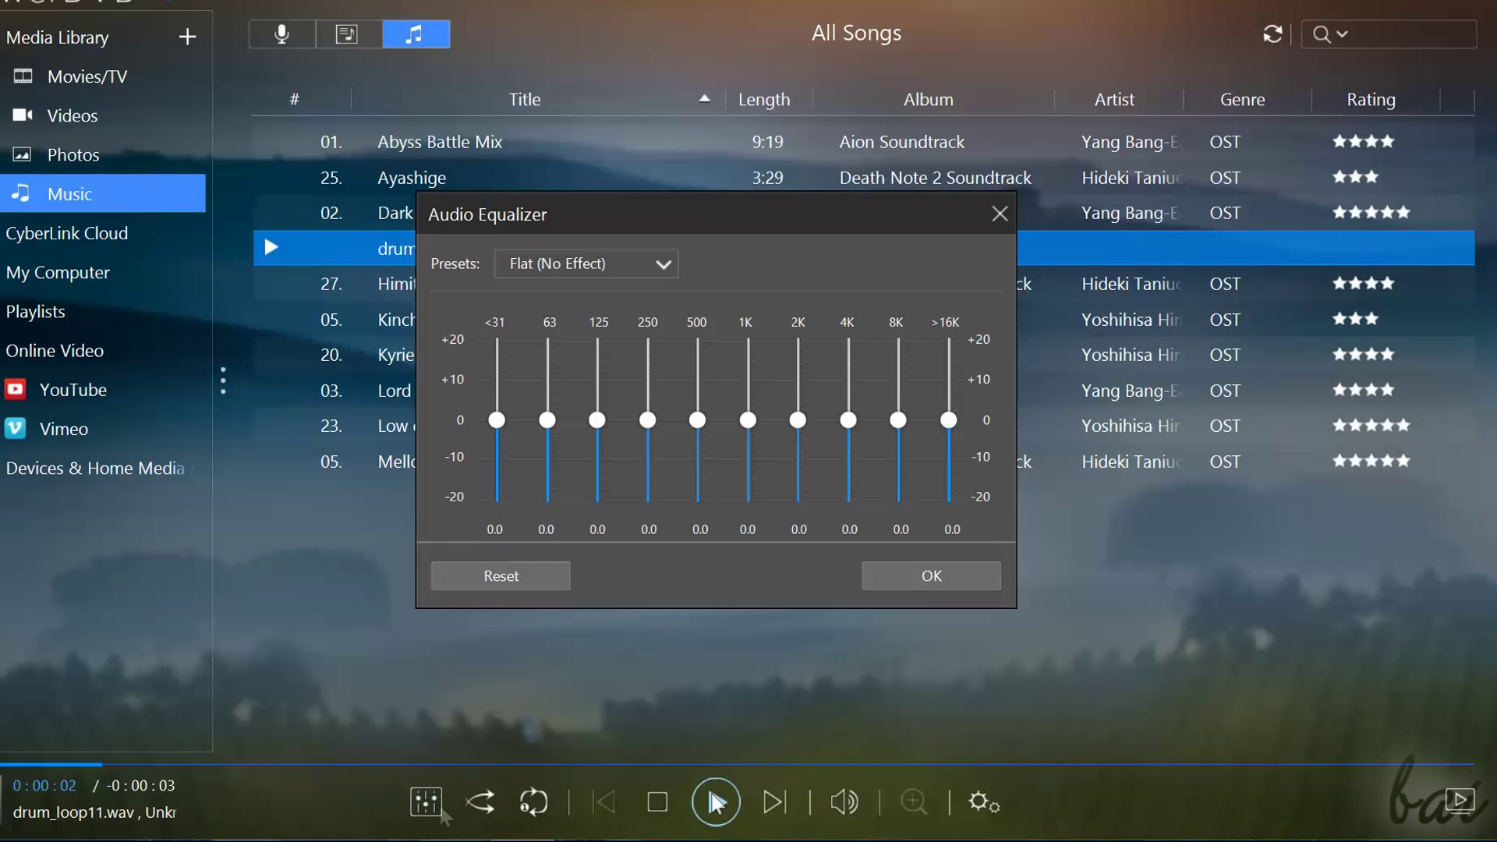
click(714, 794)
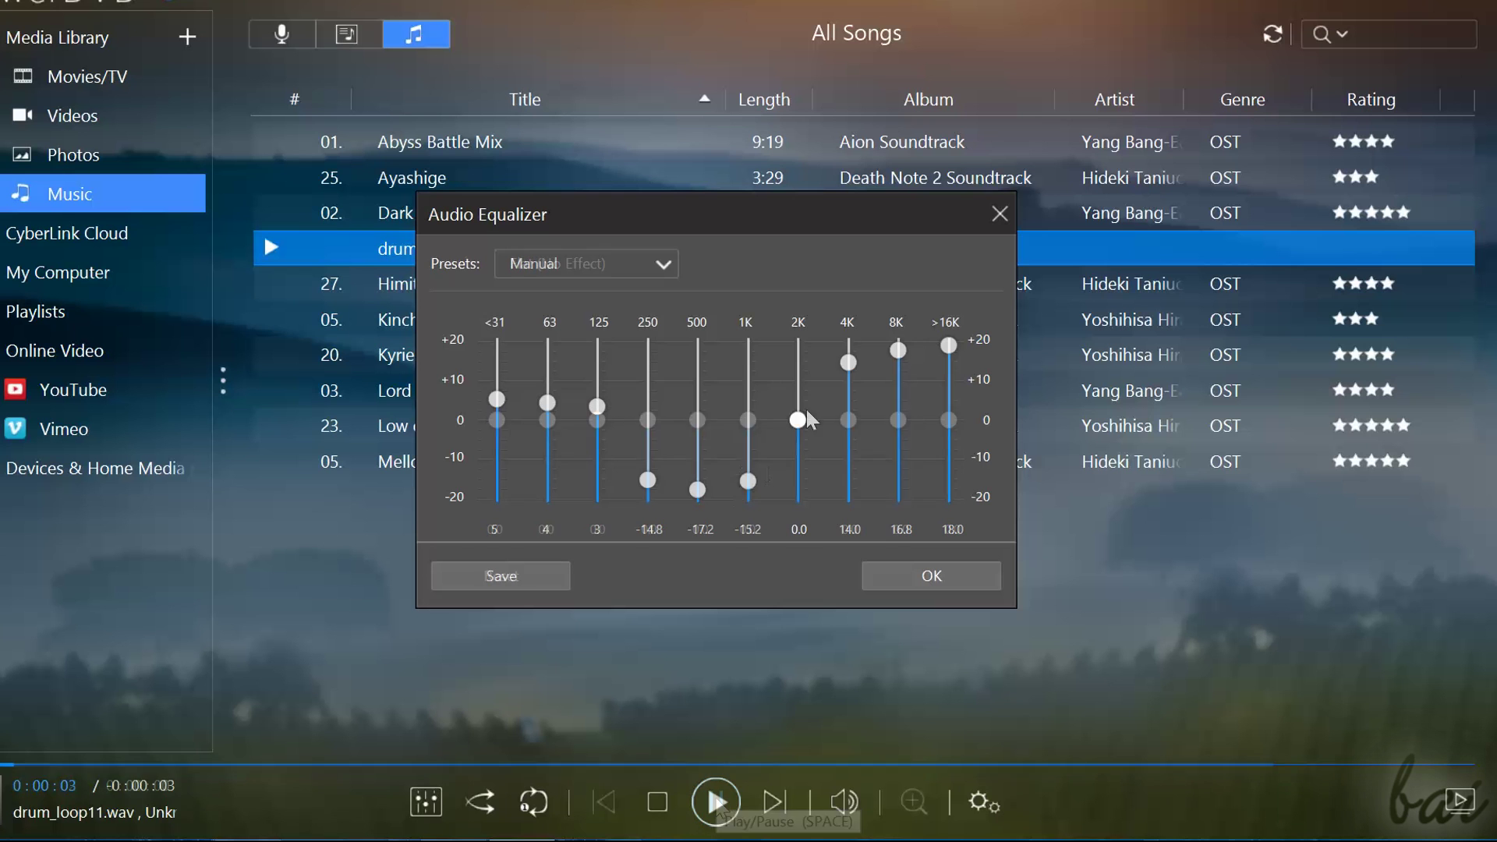
drag(798, 420, 797, 470)
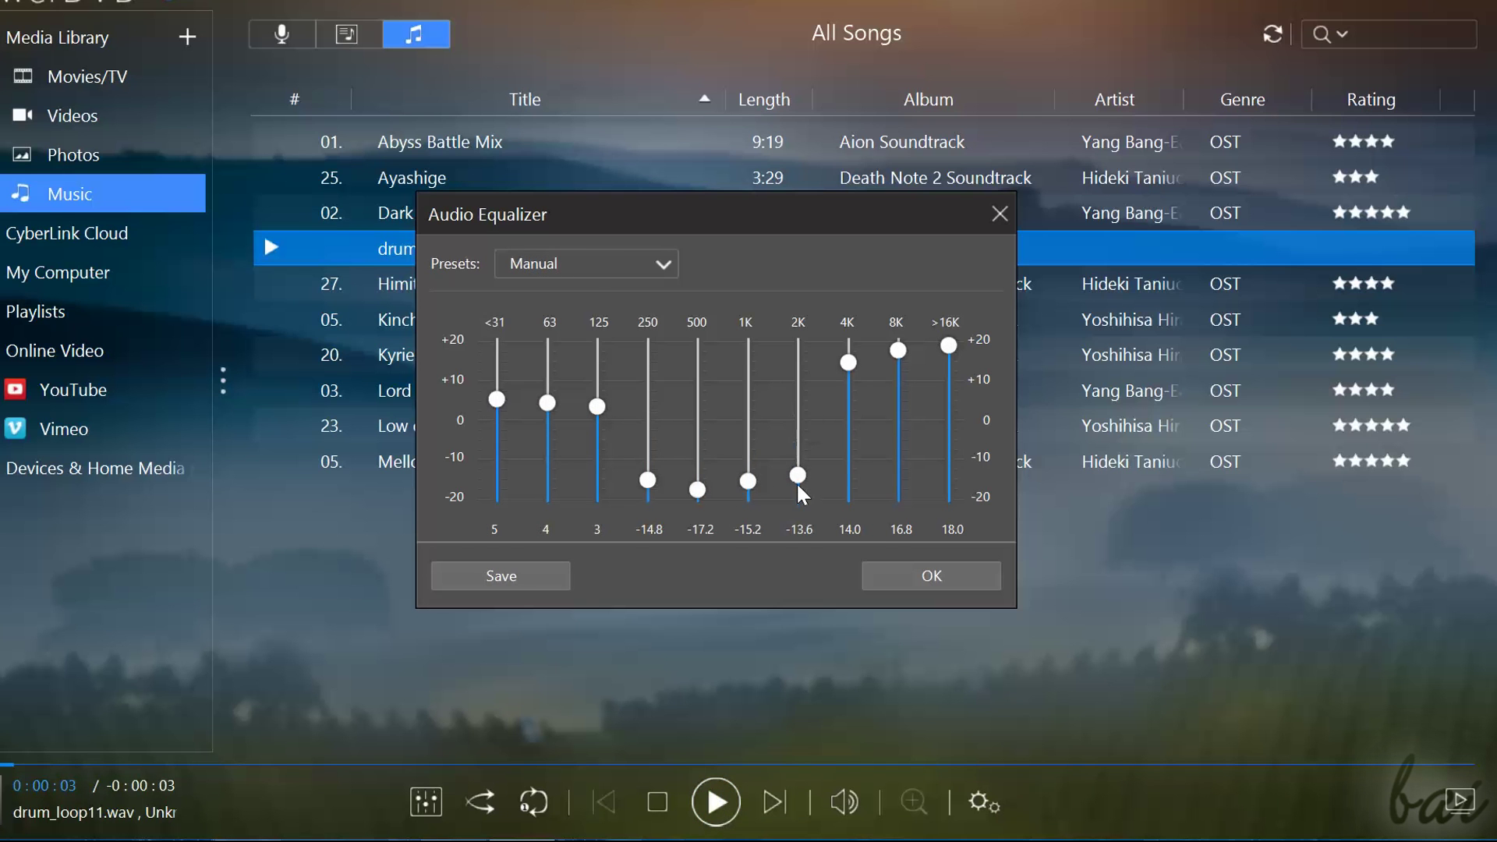
click(717, 788)
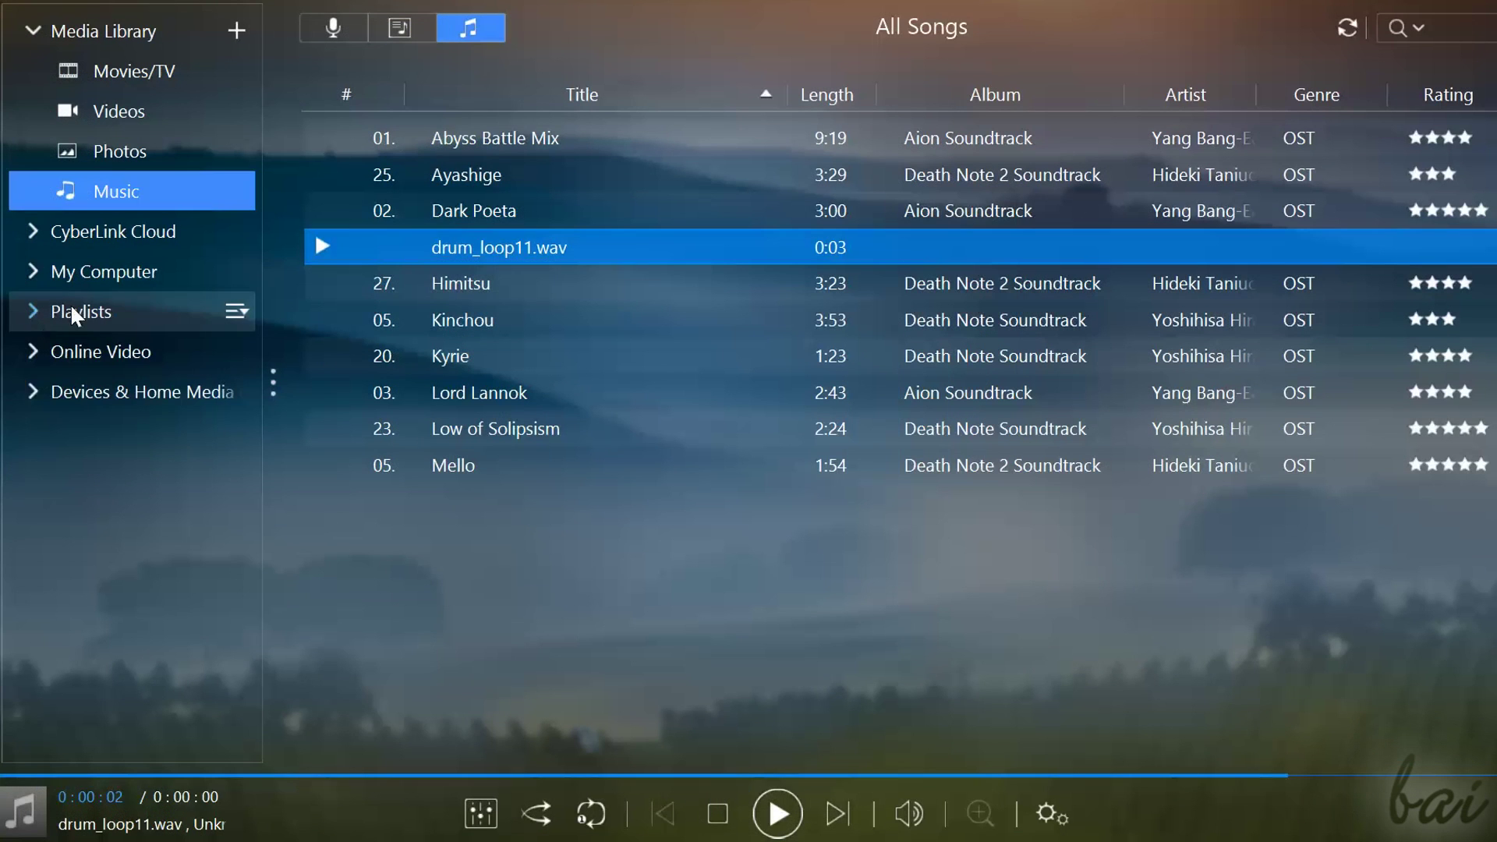
- Expand Playlists and browse the Recently Added, Recently Played and Top Rated lists
click(78, 304)
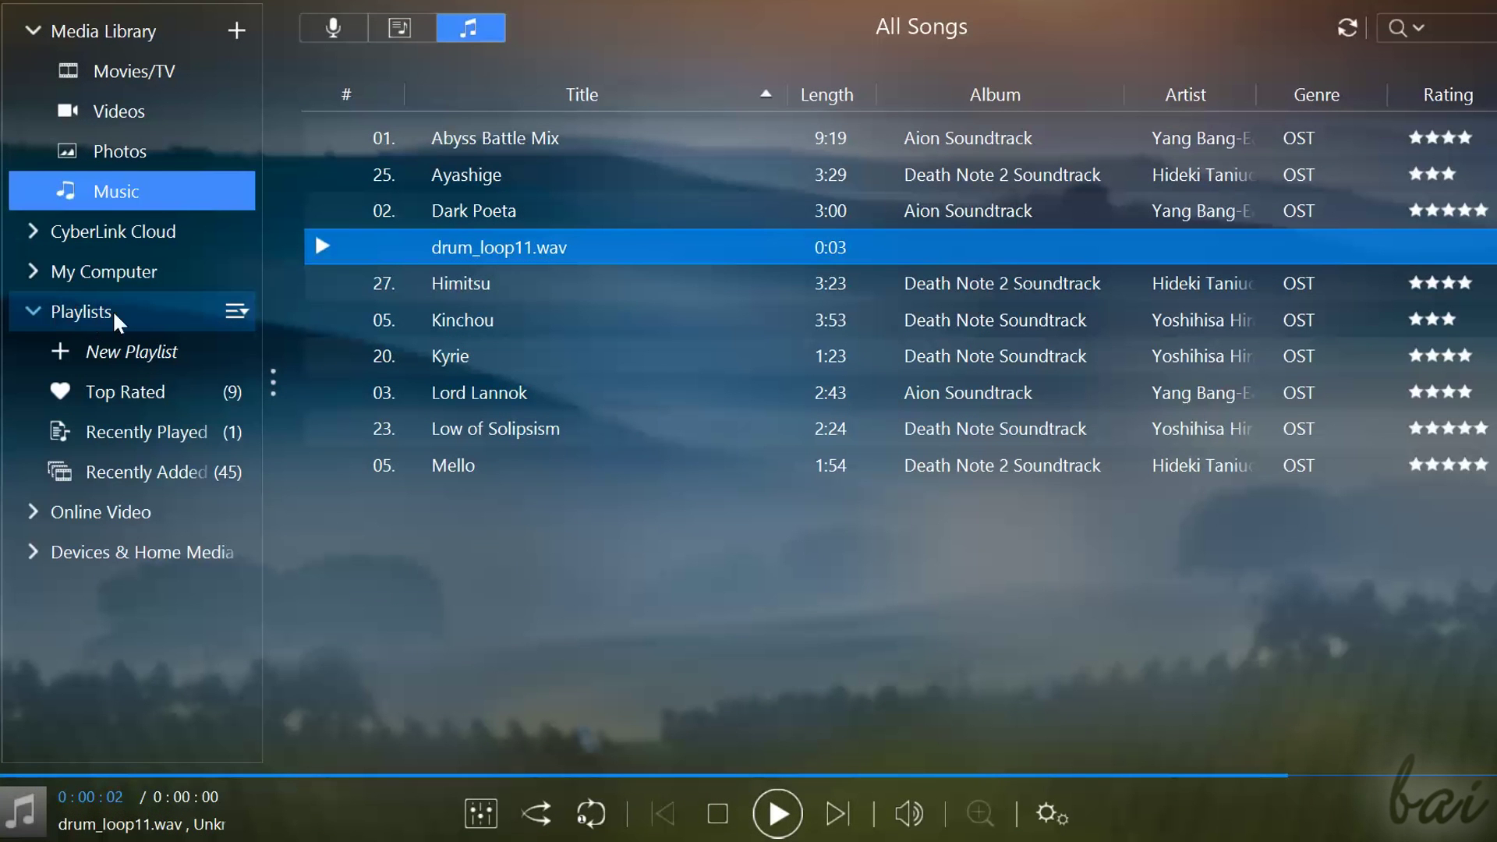
click(129, 475)
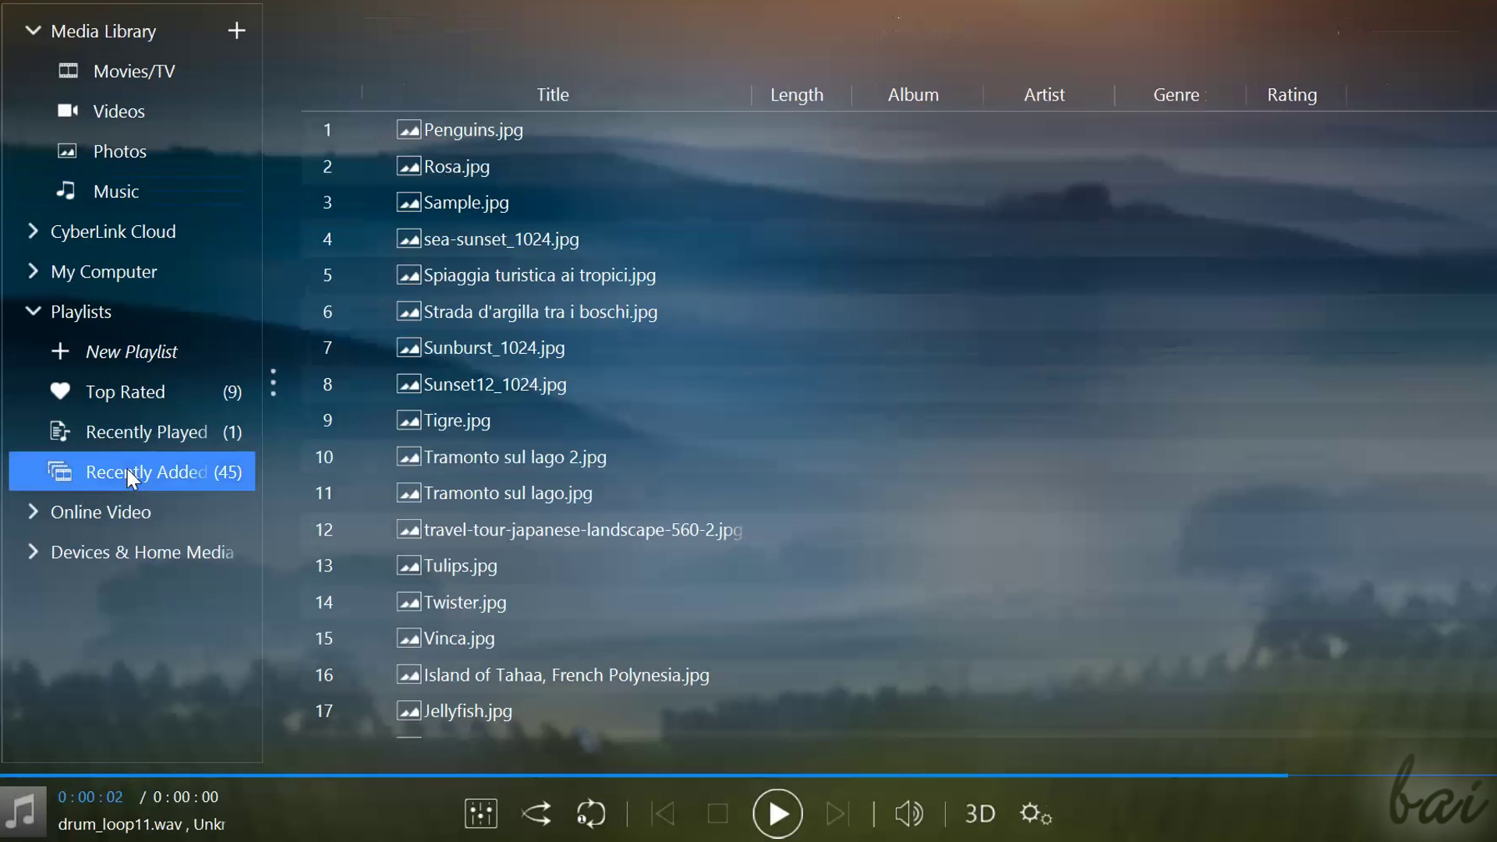
click(132, 433)
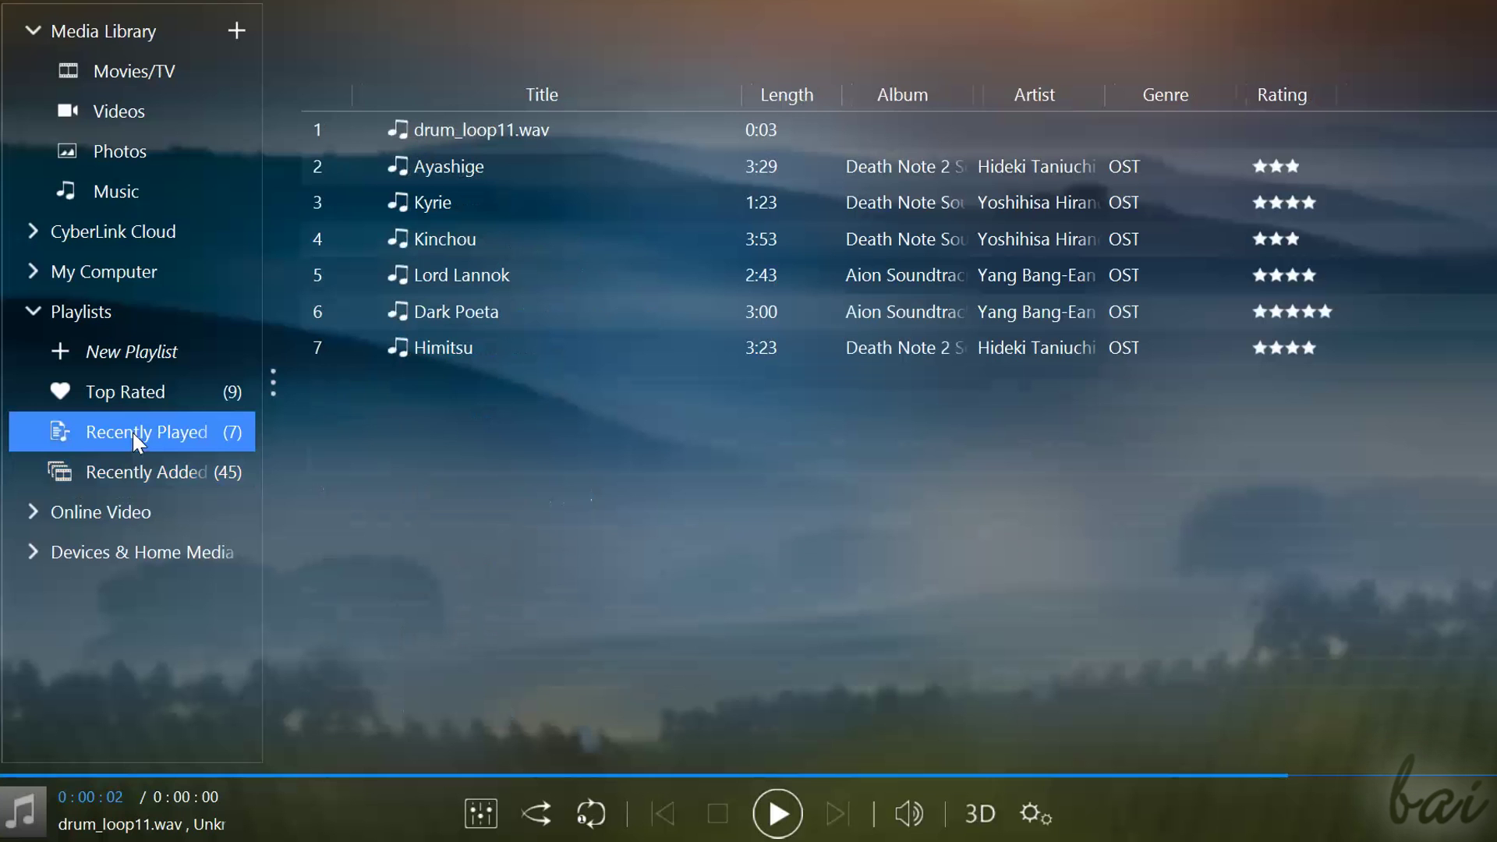
click(142, 389)
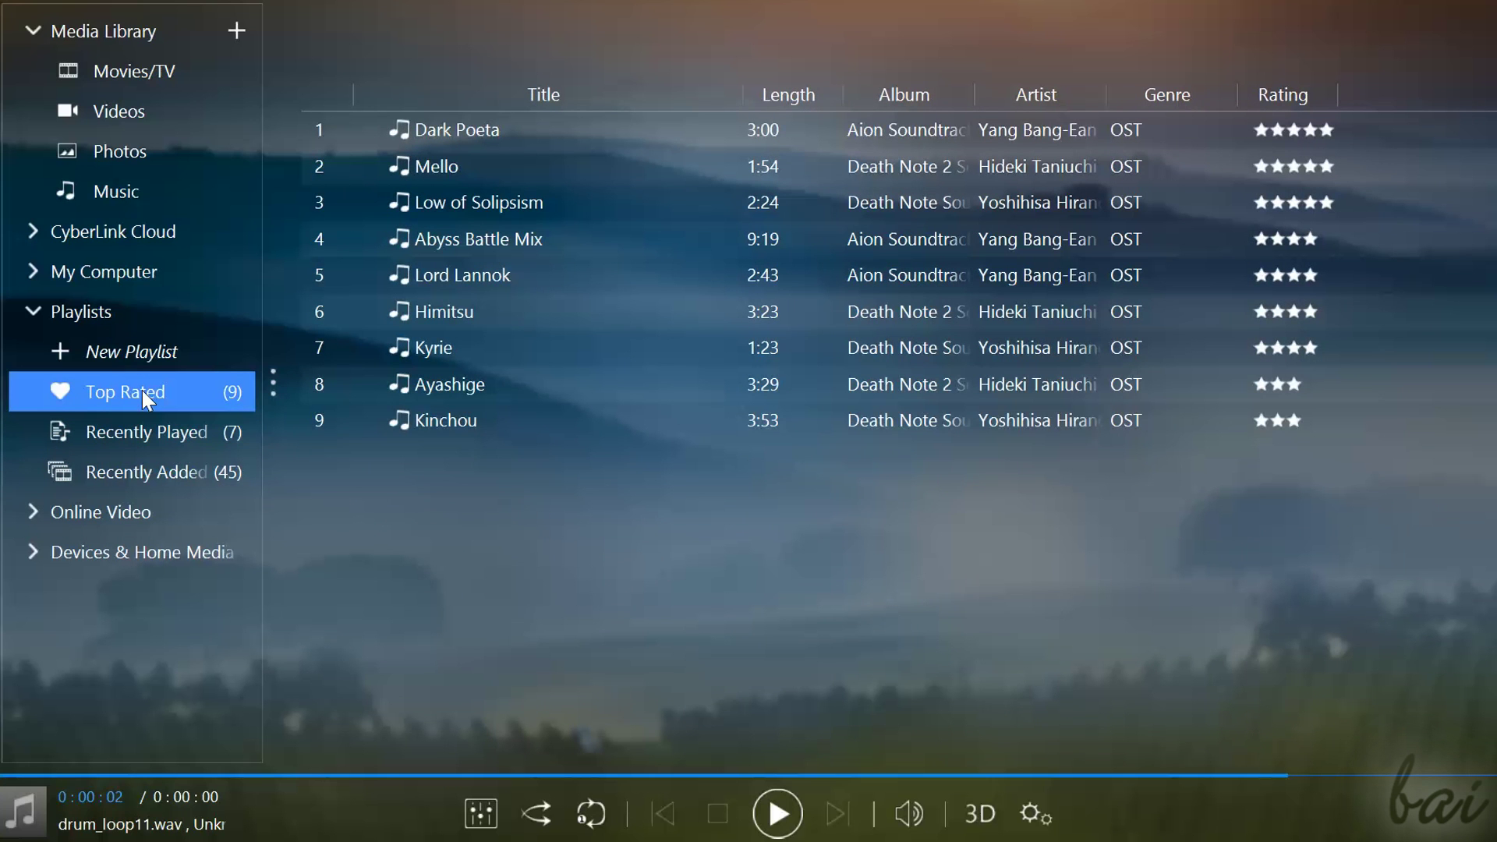
- Create a new playlist named MyMedia and open it
click(138, 348)
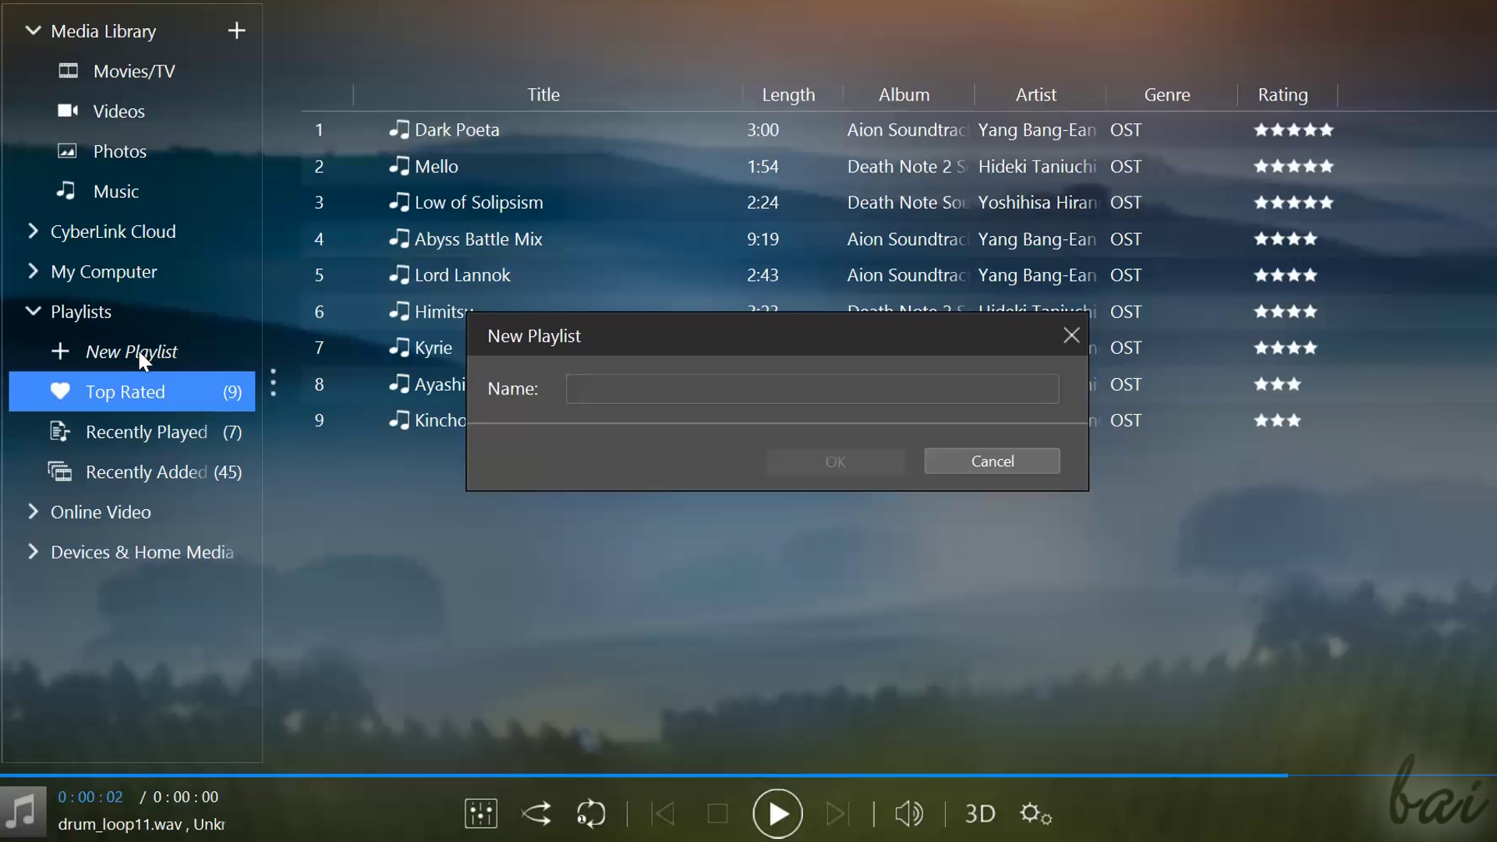
text(MyMedia)
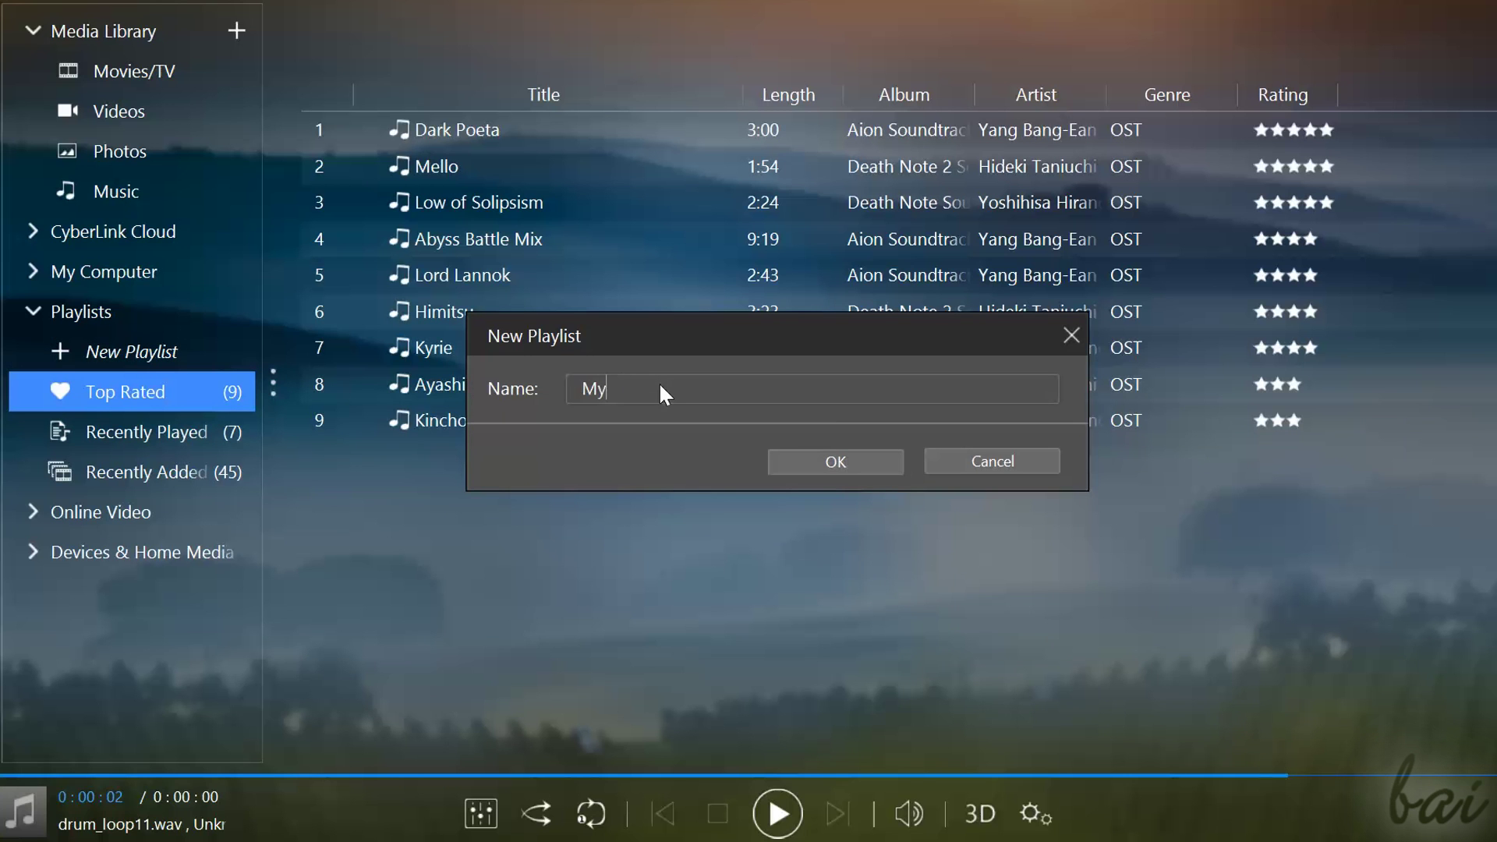
click(821, 460)
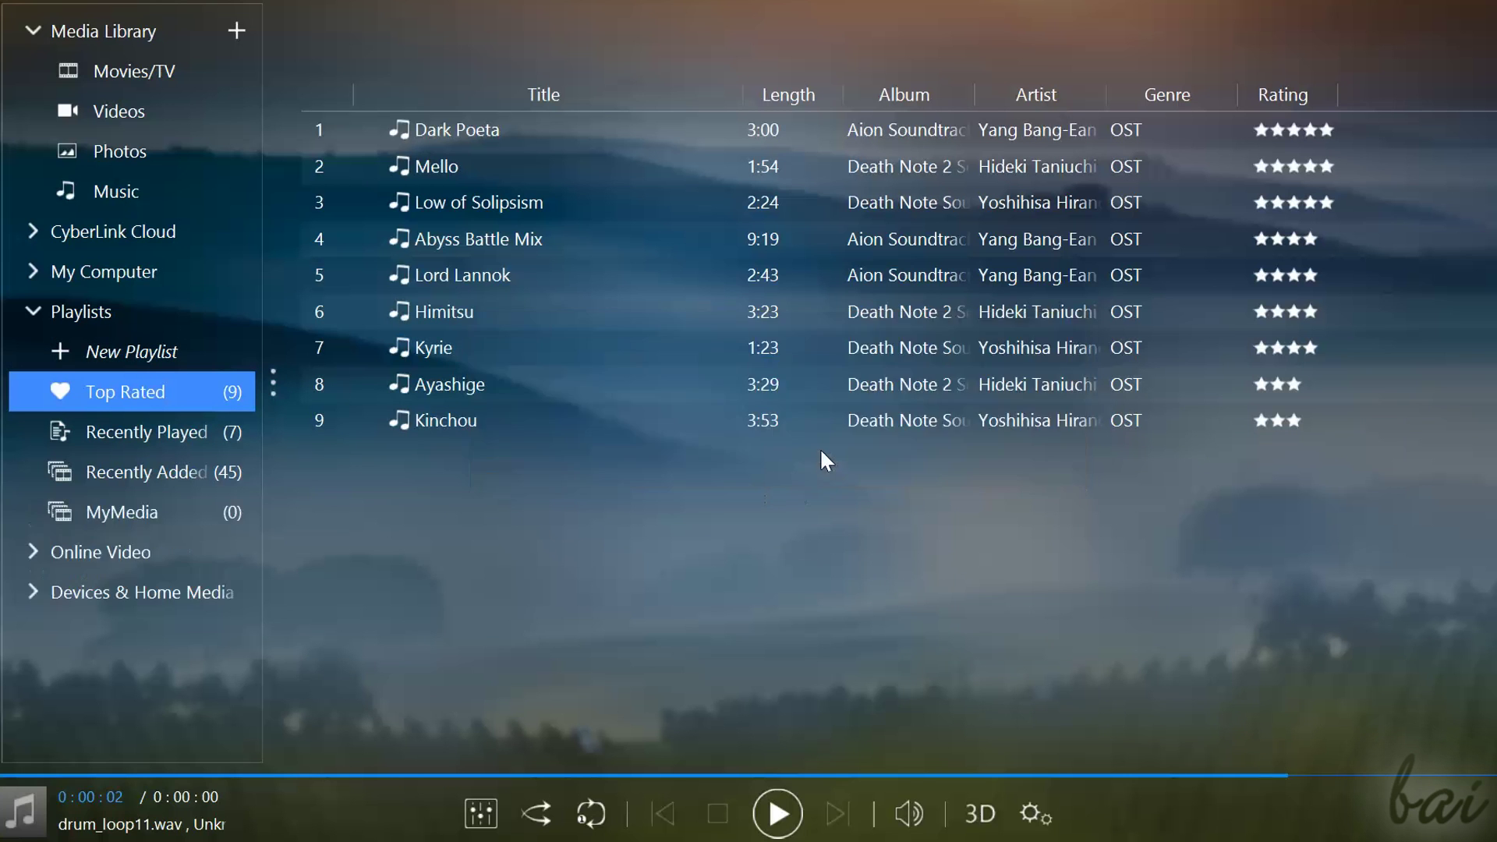
click(159, 511)
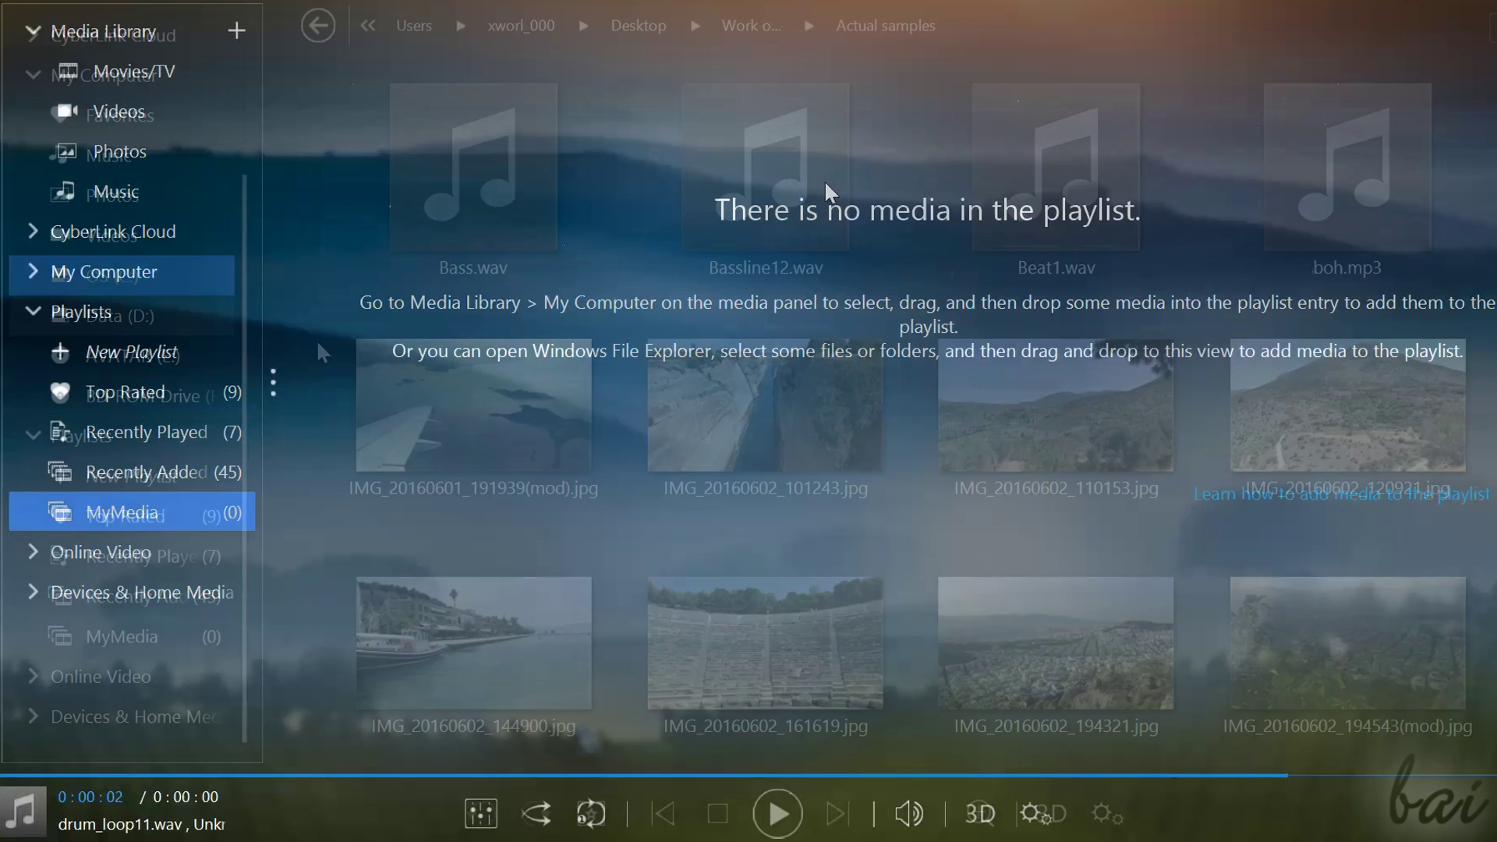
- Add three photos and the video VID_20160605_111459.mp4 from the Actual samples folder to the MyMedia playlist
drag(764, 404, 133, 636)
scroll(895, 475, down, 4)
drag(1055, 546, 195, 643)
drag(195, 643, 195, 643)
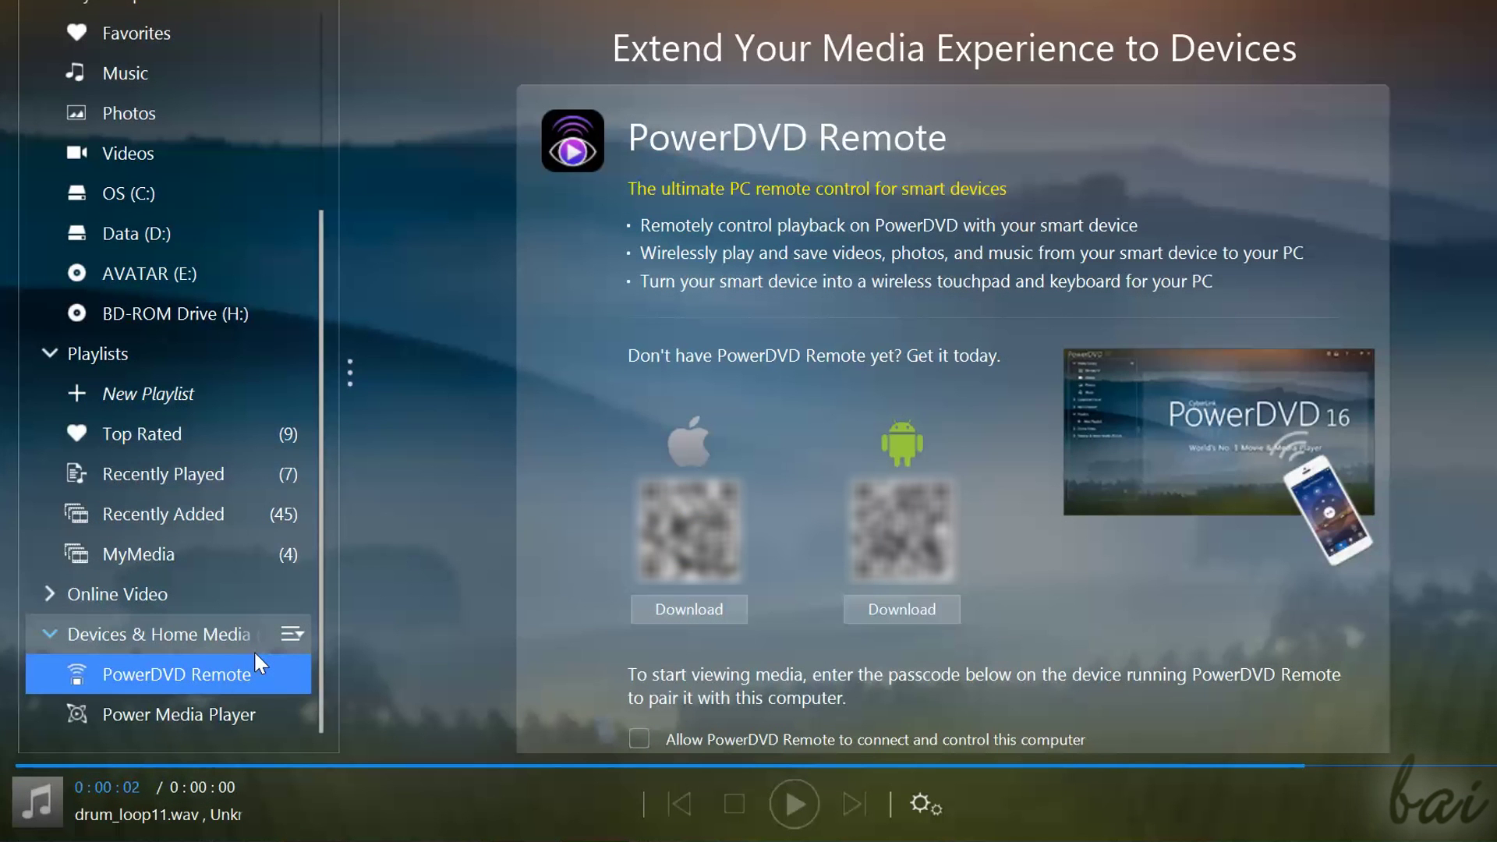
- Expand Devices & Home Media and view the PowerDVD Remote and Power Media Player pages
click(181, 712)
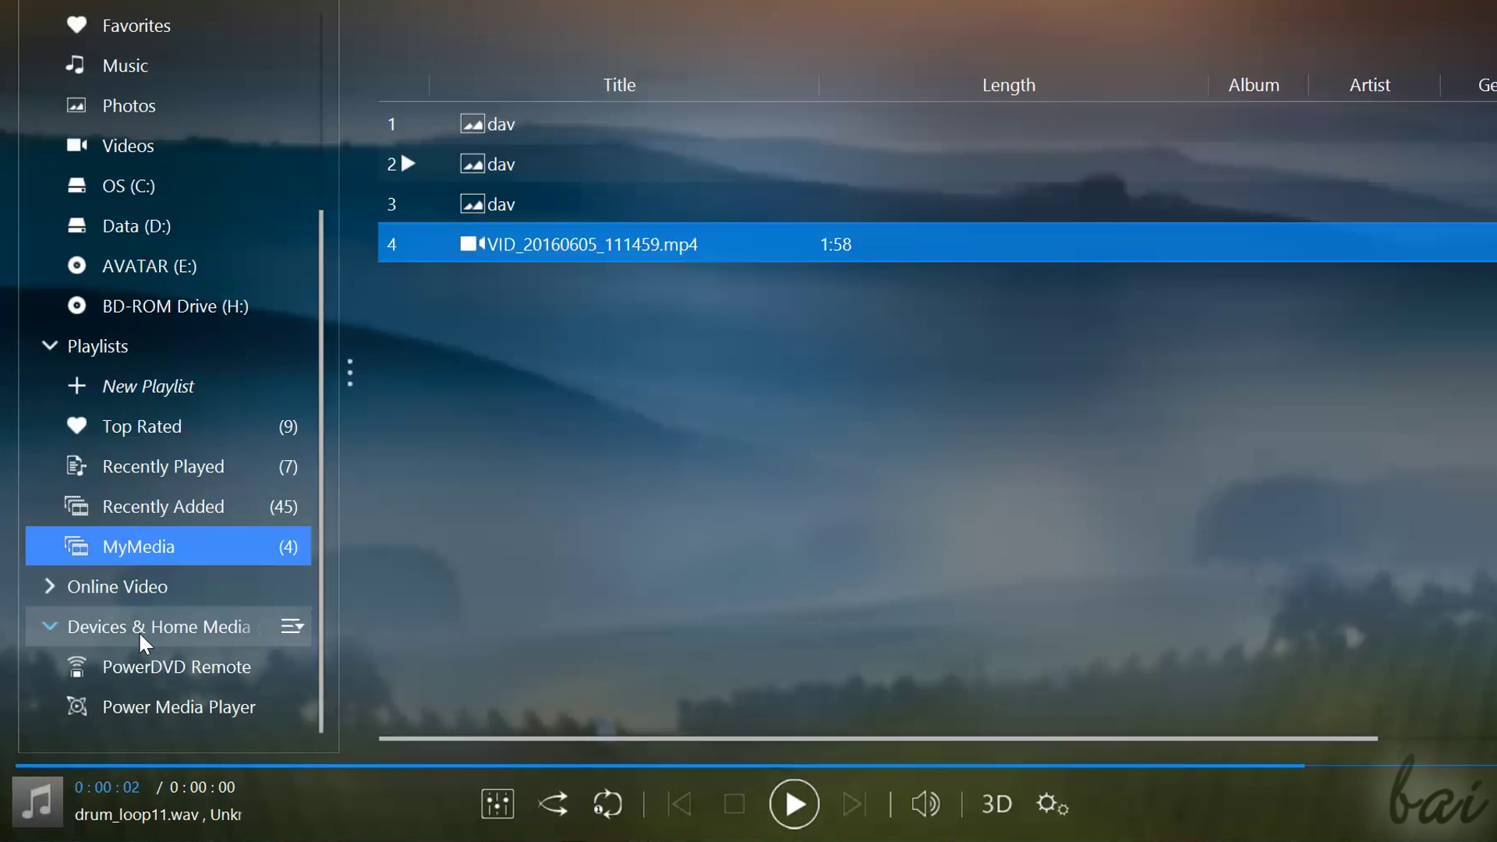
click(133, 623)
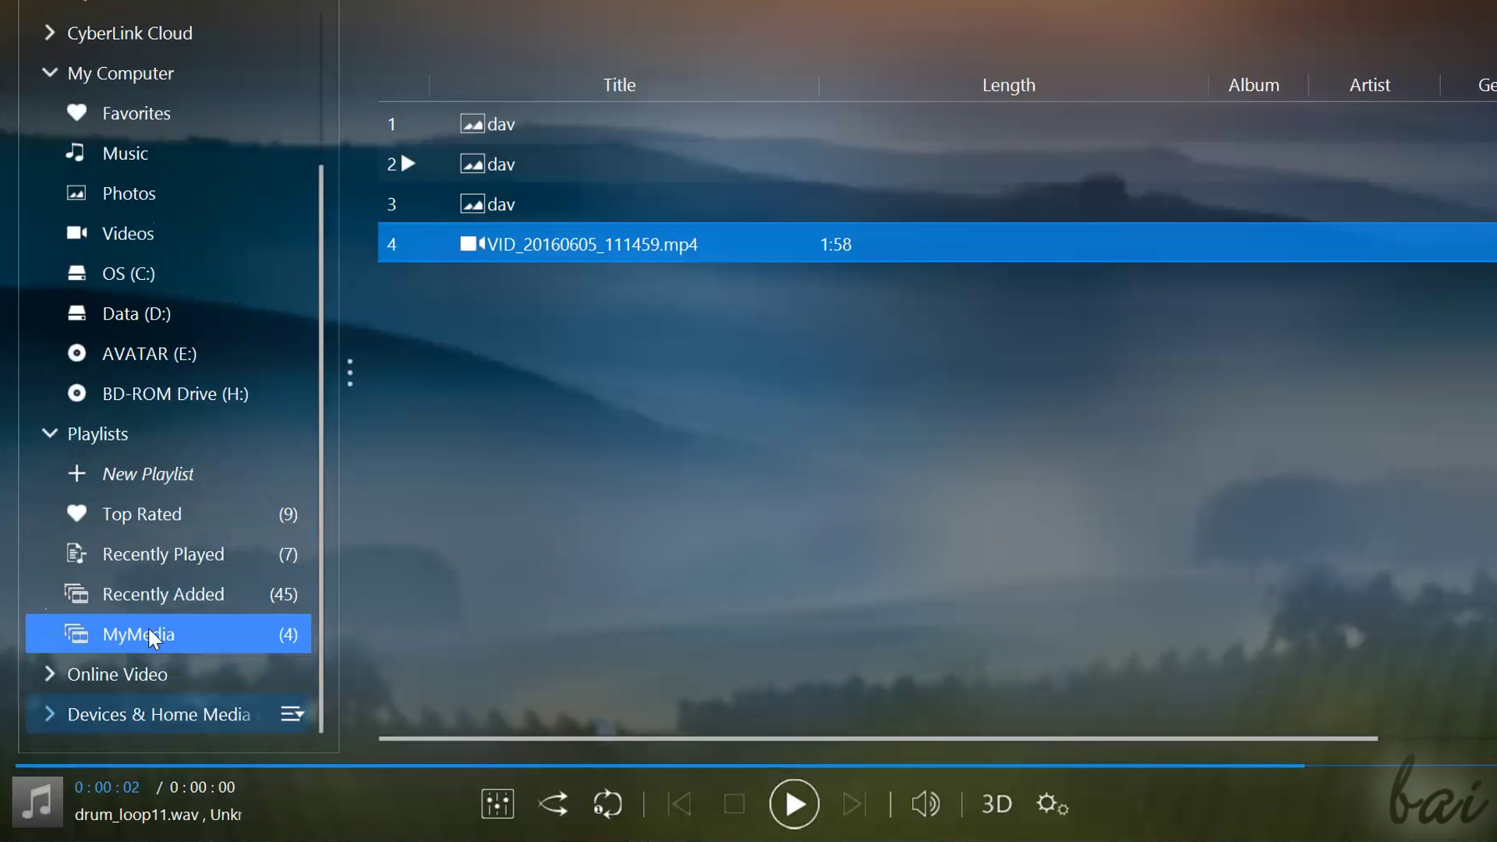
click(165, 701)
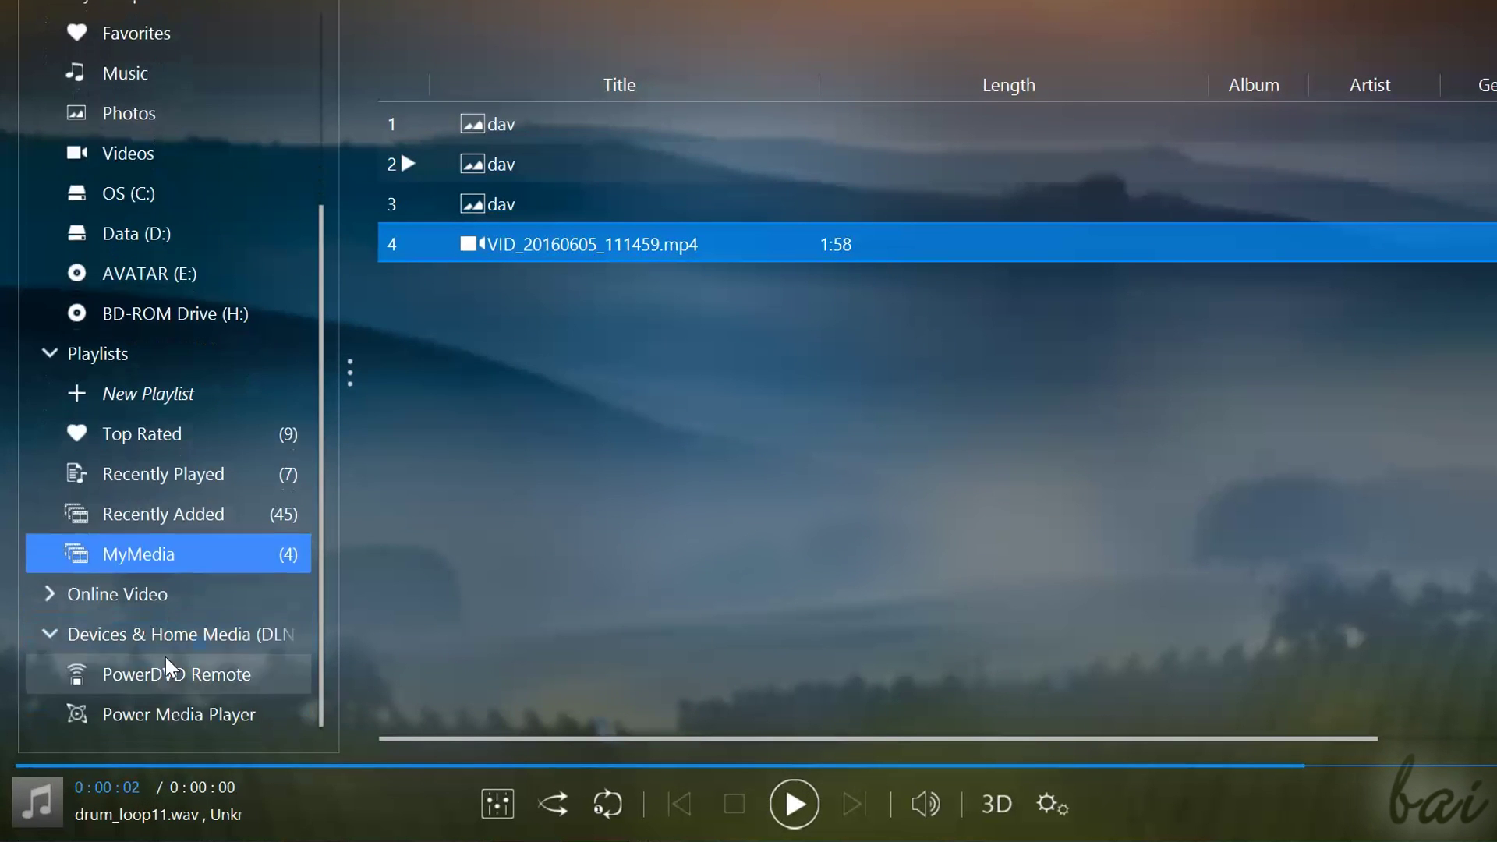
click(190, 666)
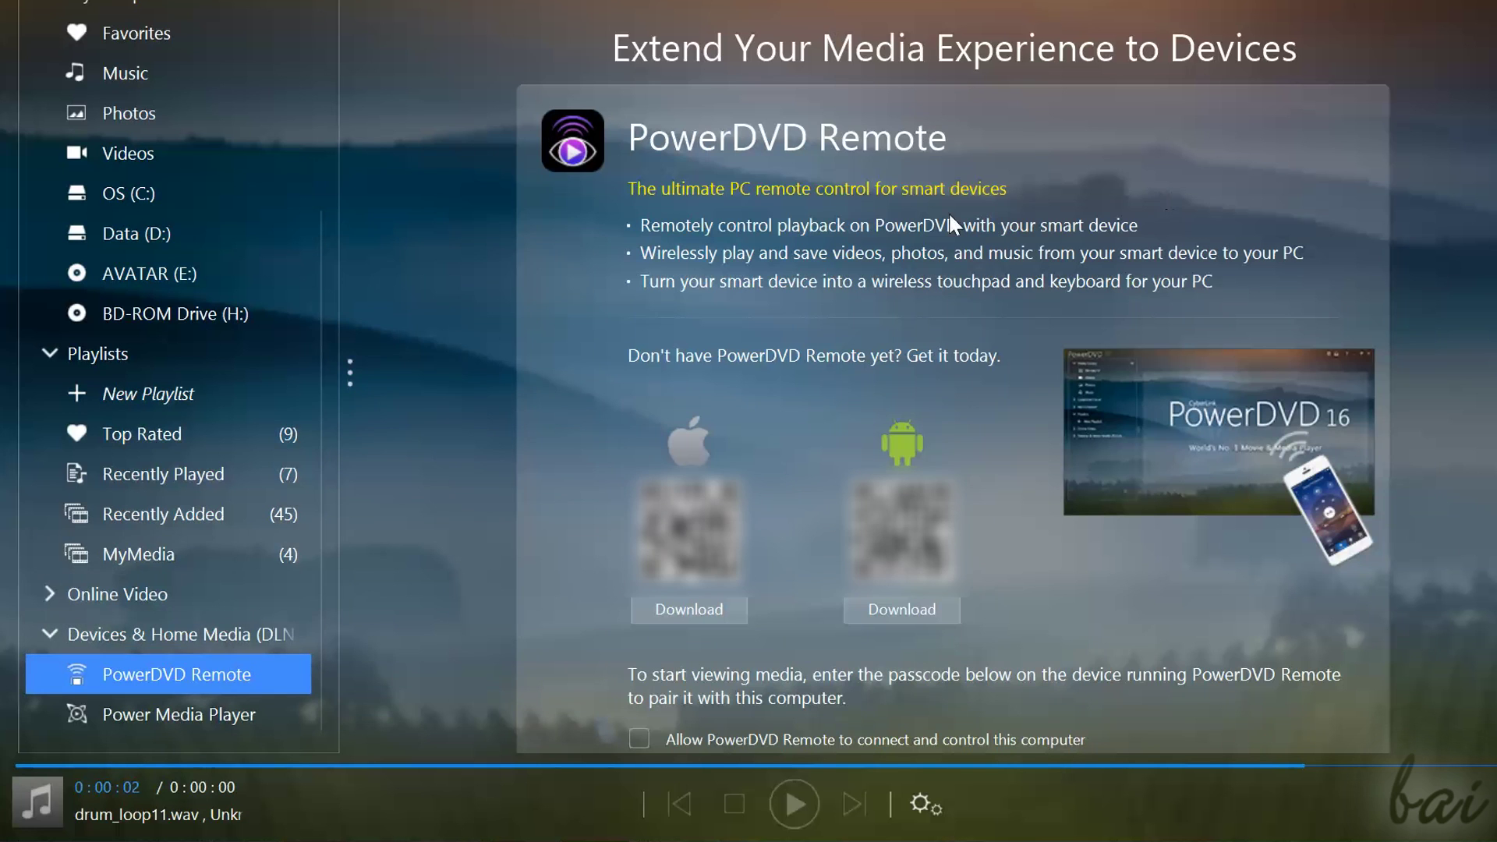
click(180, 711)
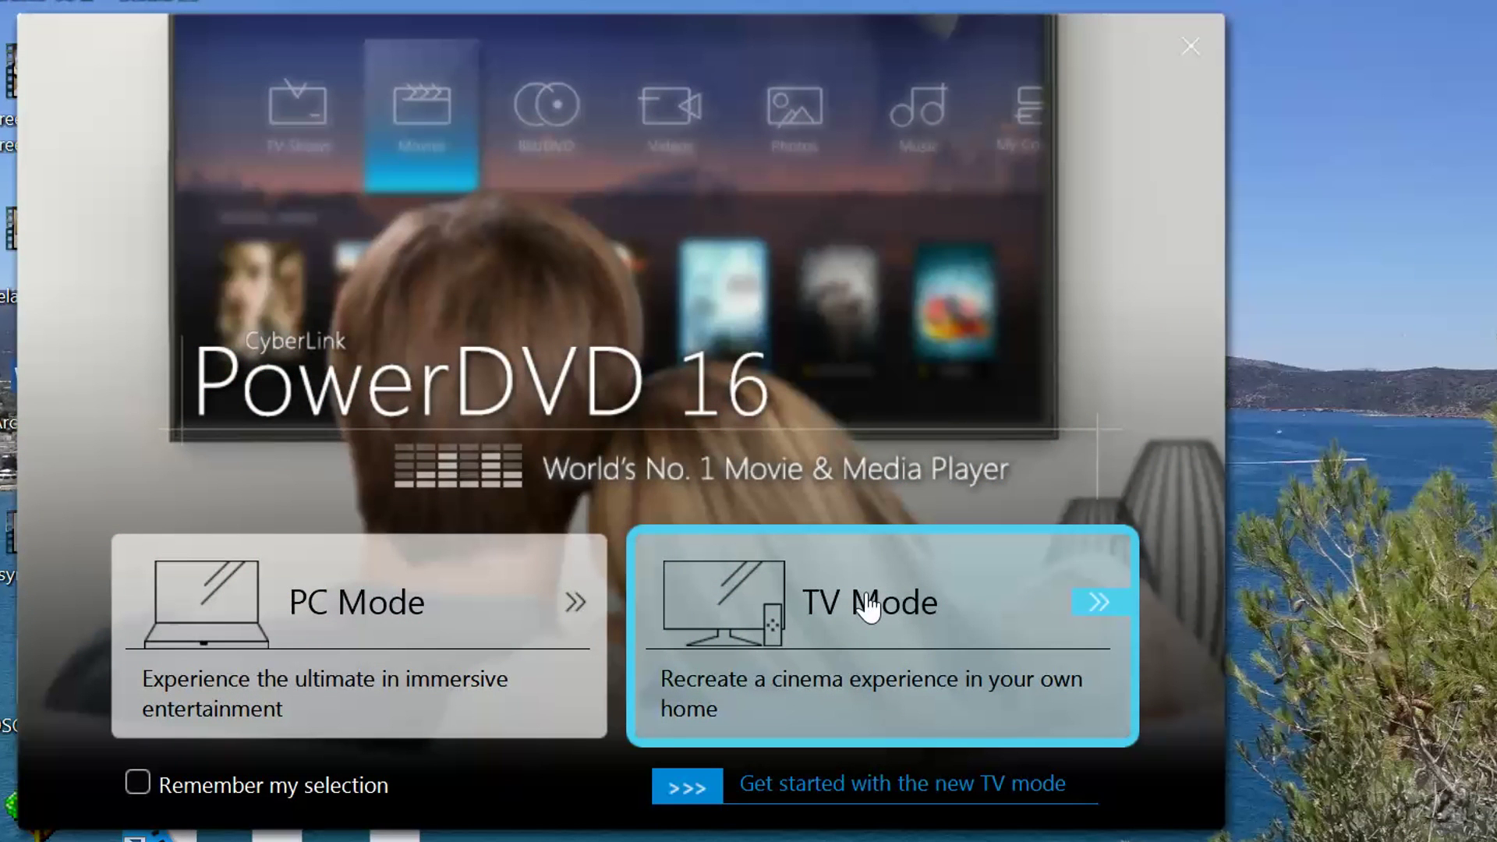
- Start PowerDVD 16 in TV Mode and browse through the media categories on its home screen
click(867, 607)
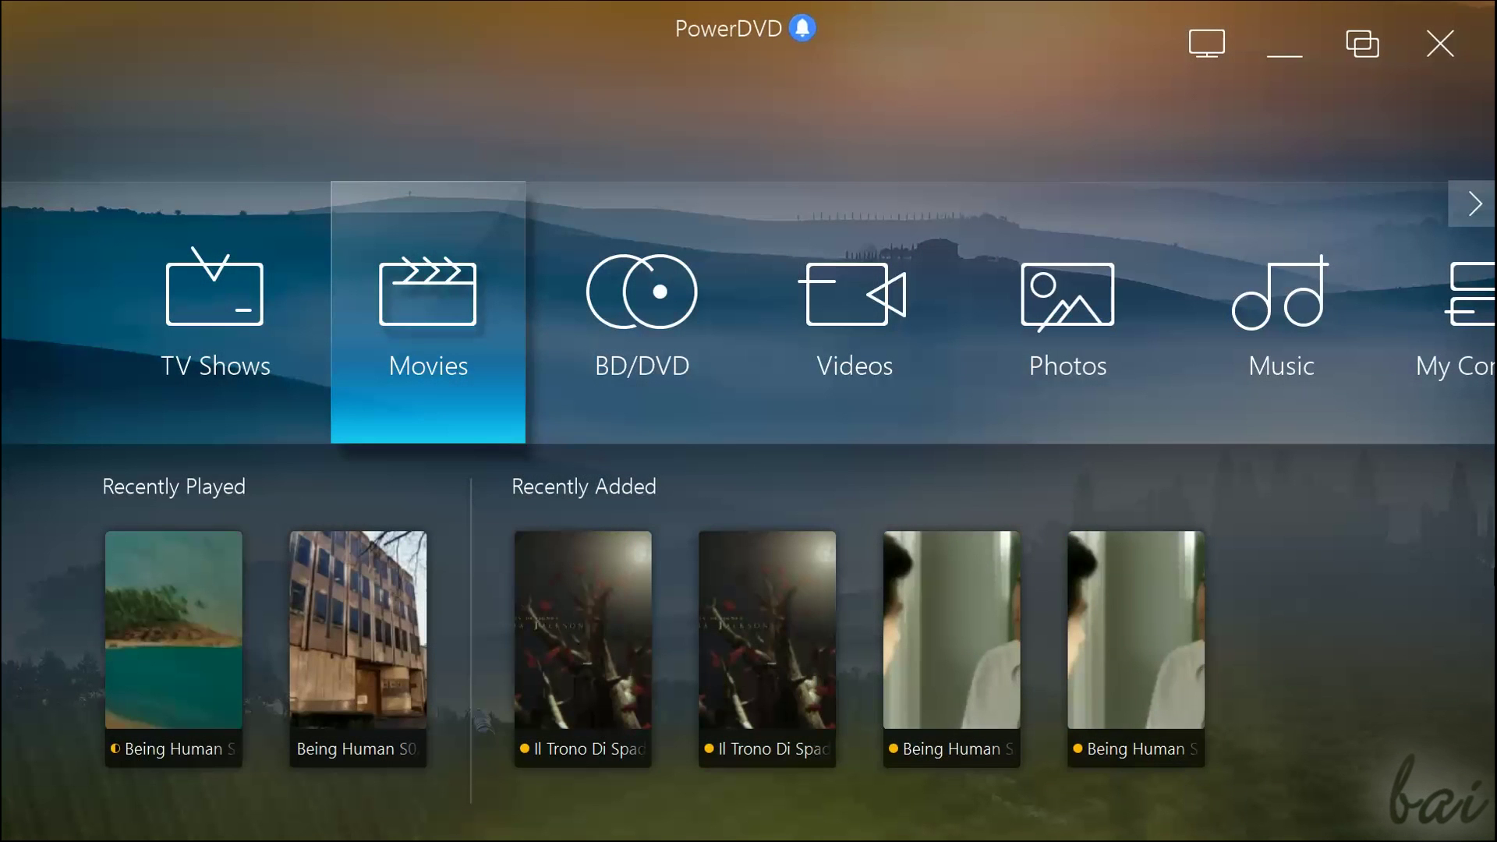
key(Left)
key(Right)
key(Right)
key(Right)
key(Right)
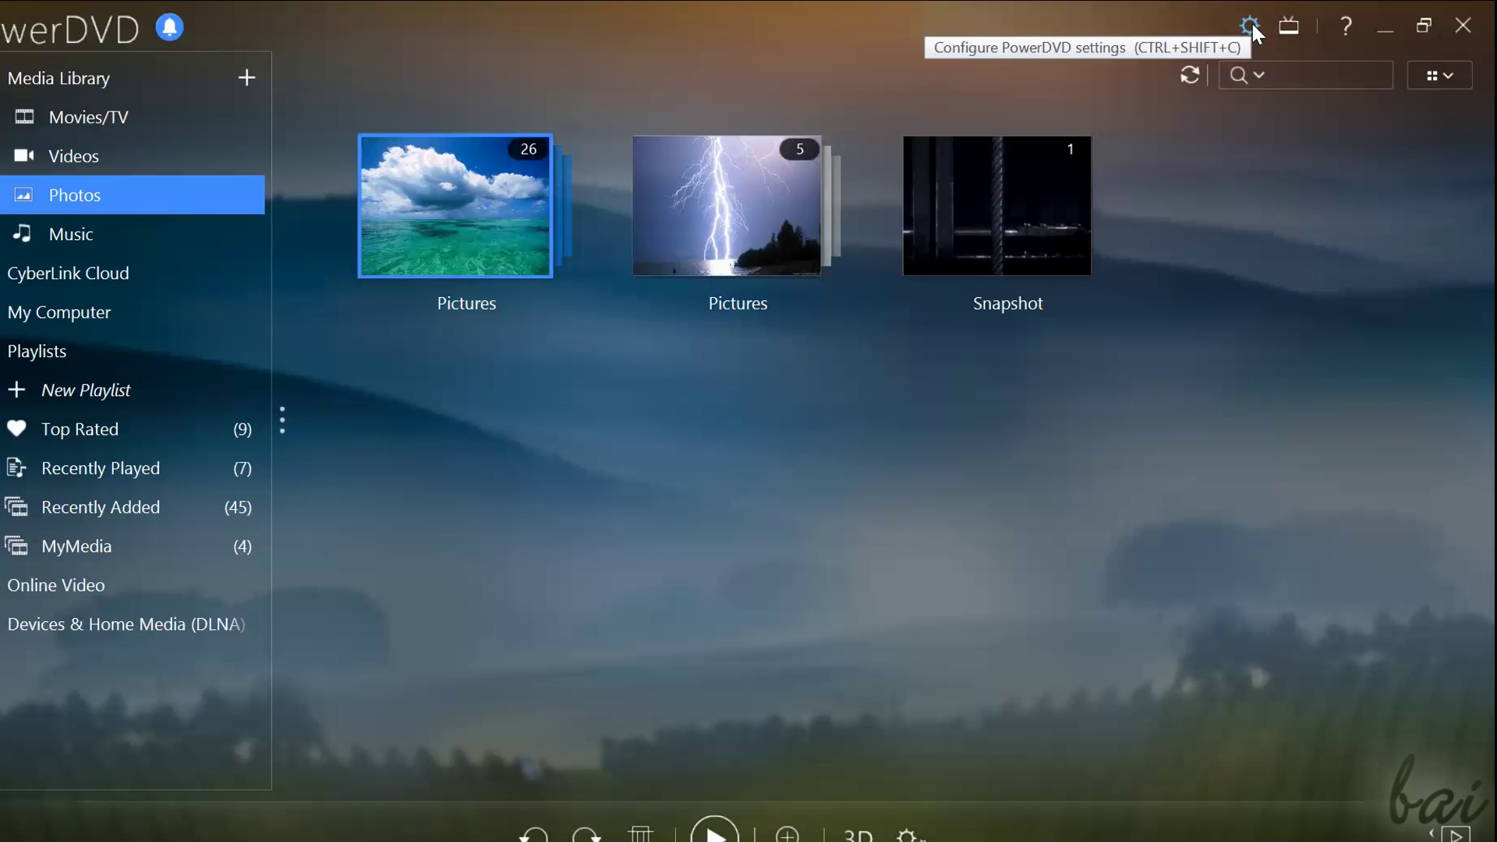
- In PC Mode, open the PowerDVD settings and view the Video, Audio, Subtitles options
click(1253, 24)
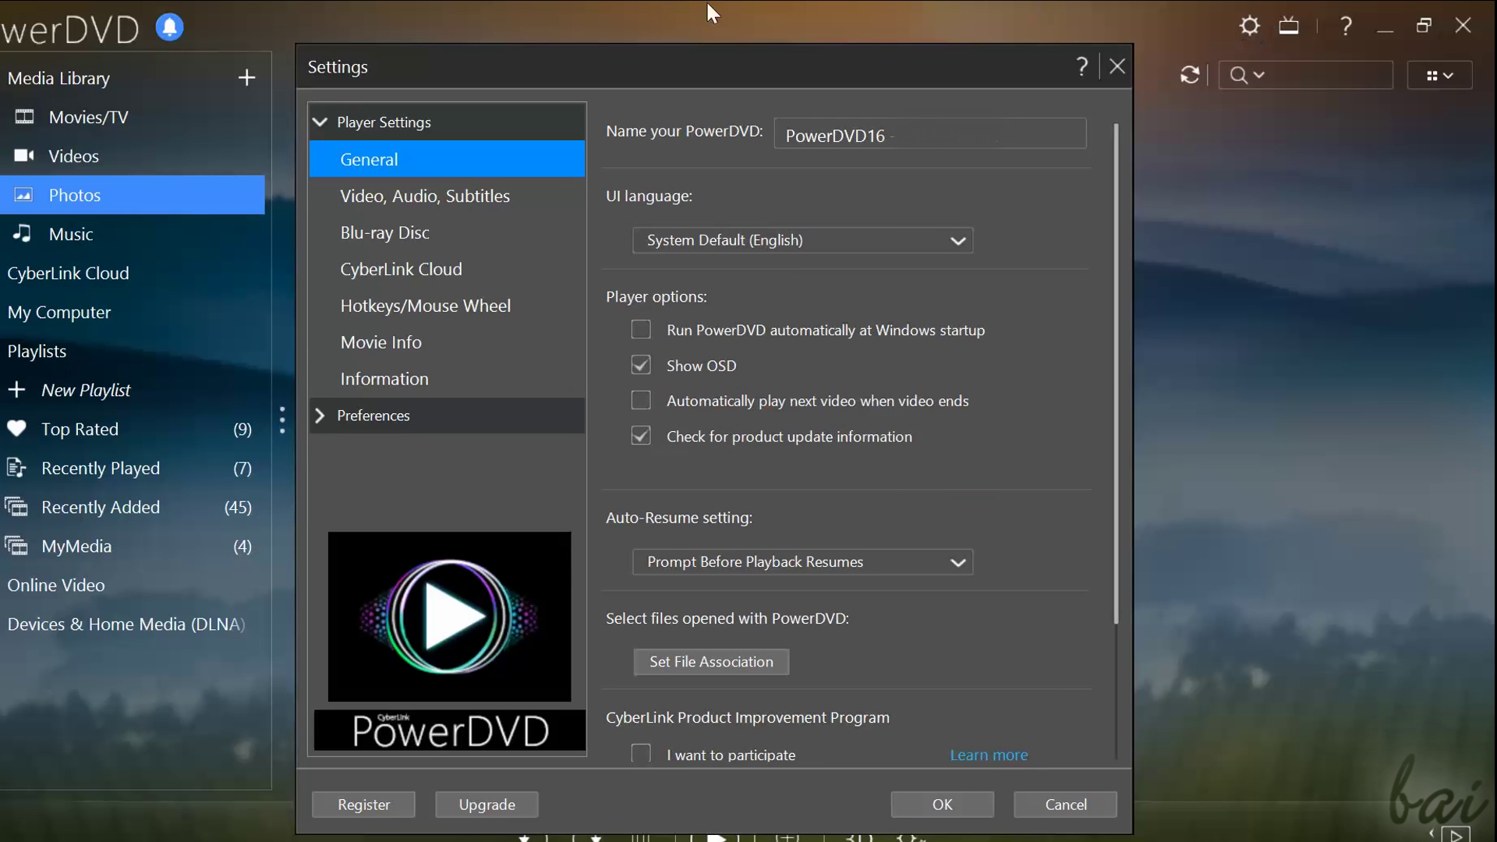
click(480, 196)
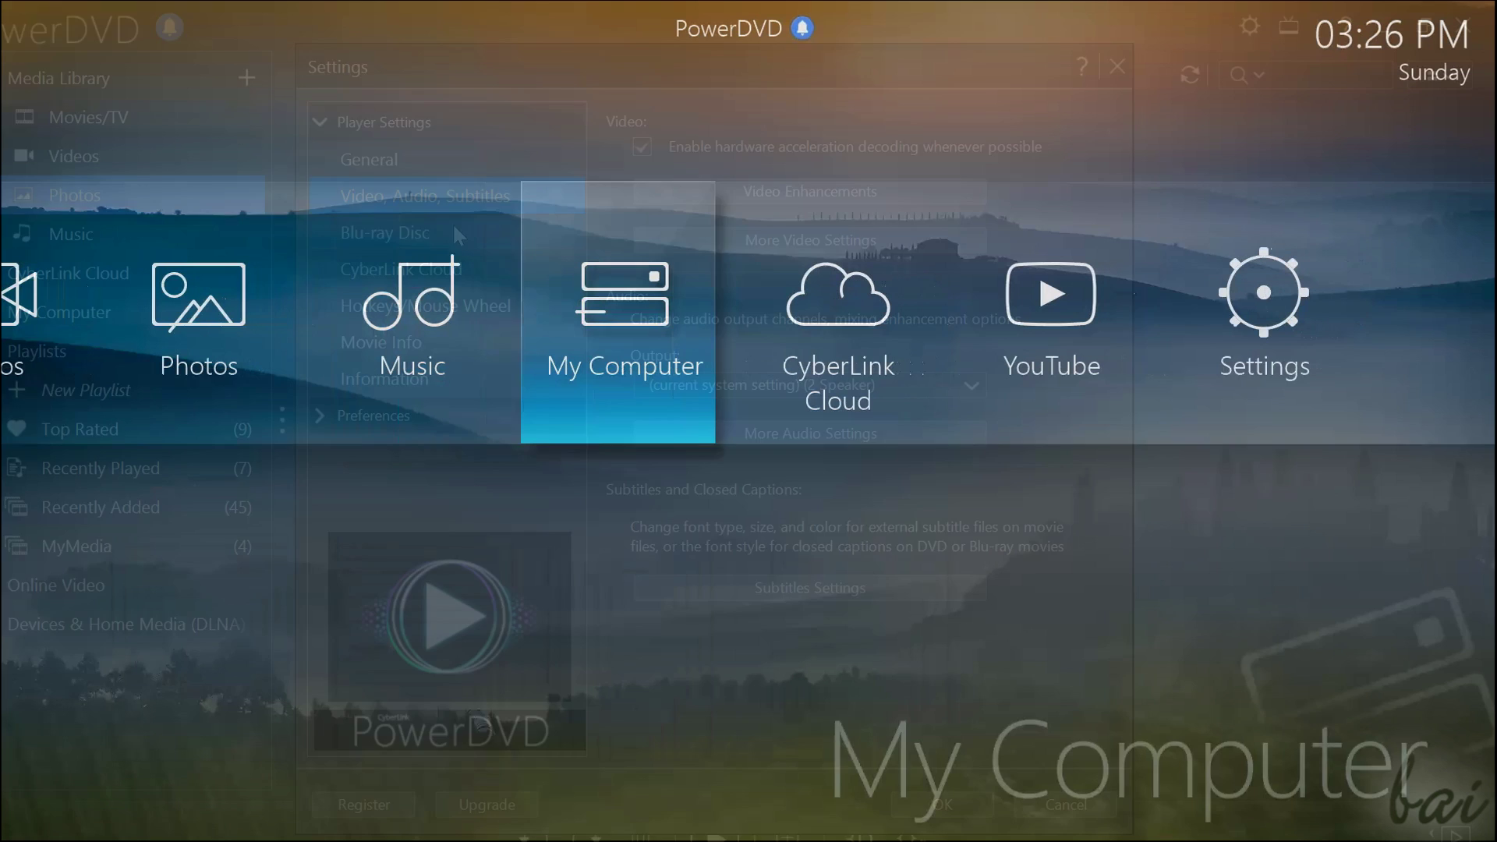
- Browse the TV Mode home categories from My Computer through to Settings
key(Right)
key(Right)
key(Right)
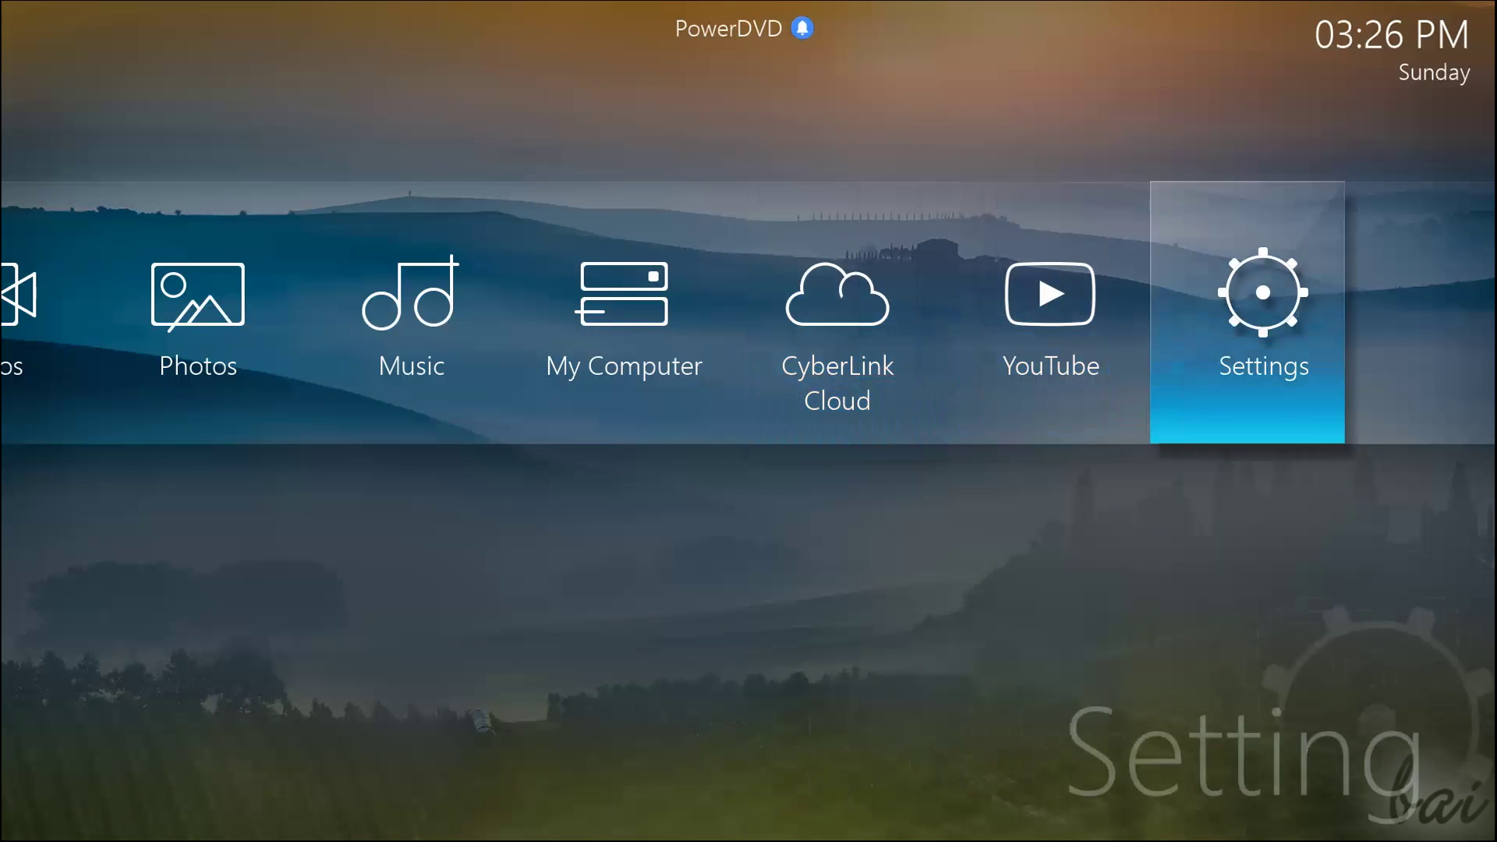
- Go back through the TV Mode categories to Movies and highlight the recently played Being Human S03 E01
key(Left)
key(Left)
key(Left)
key(Left)
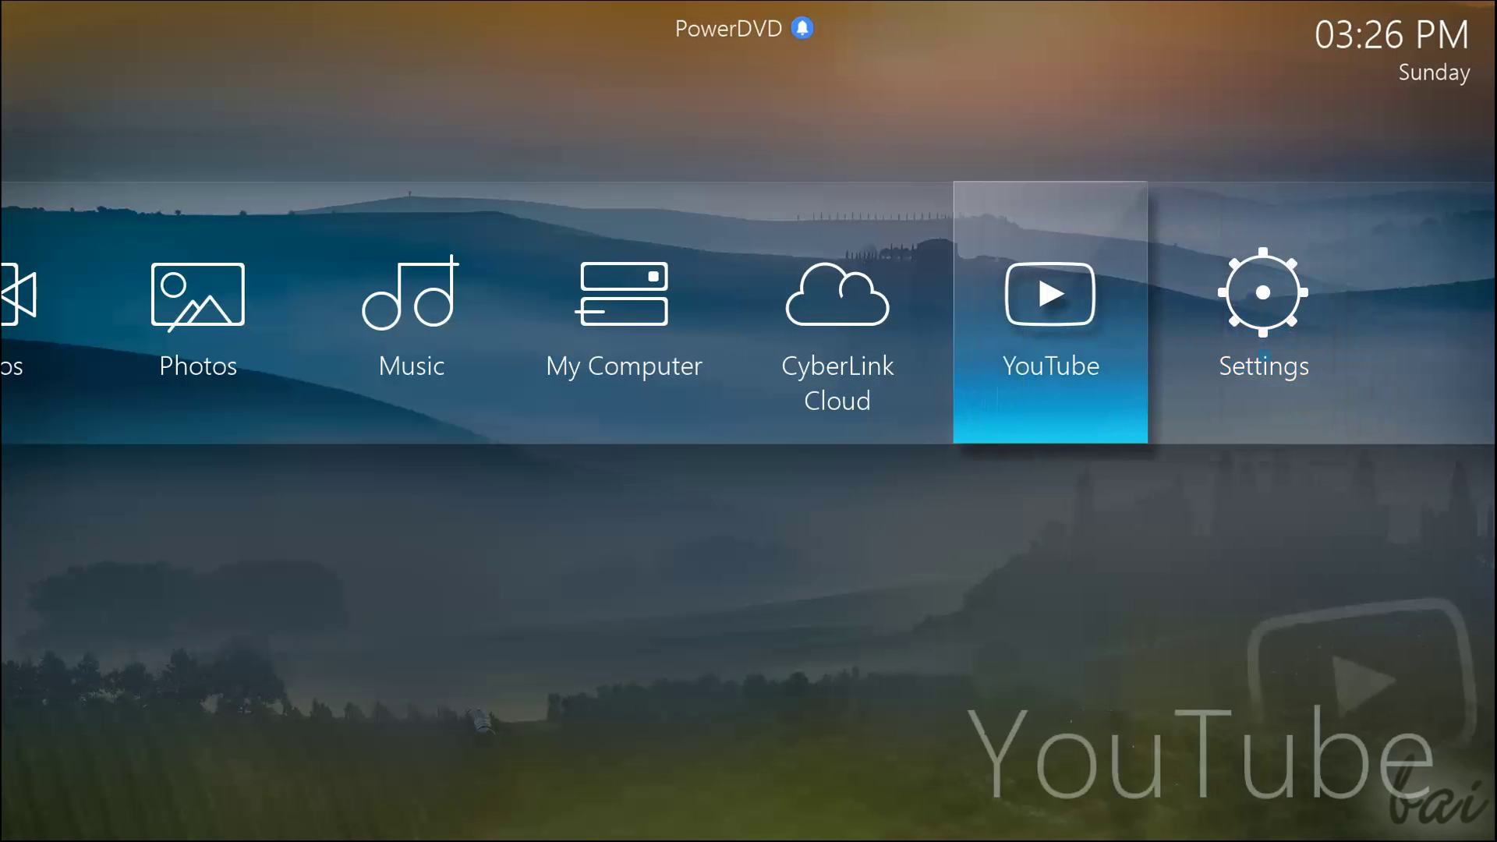
key(Left)
key(Left)
key(Left)
key(Left)
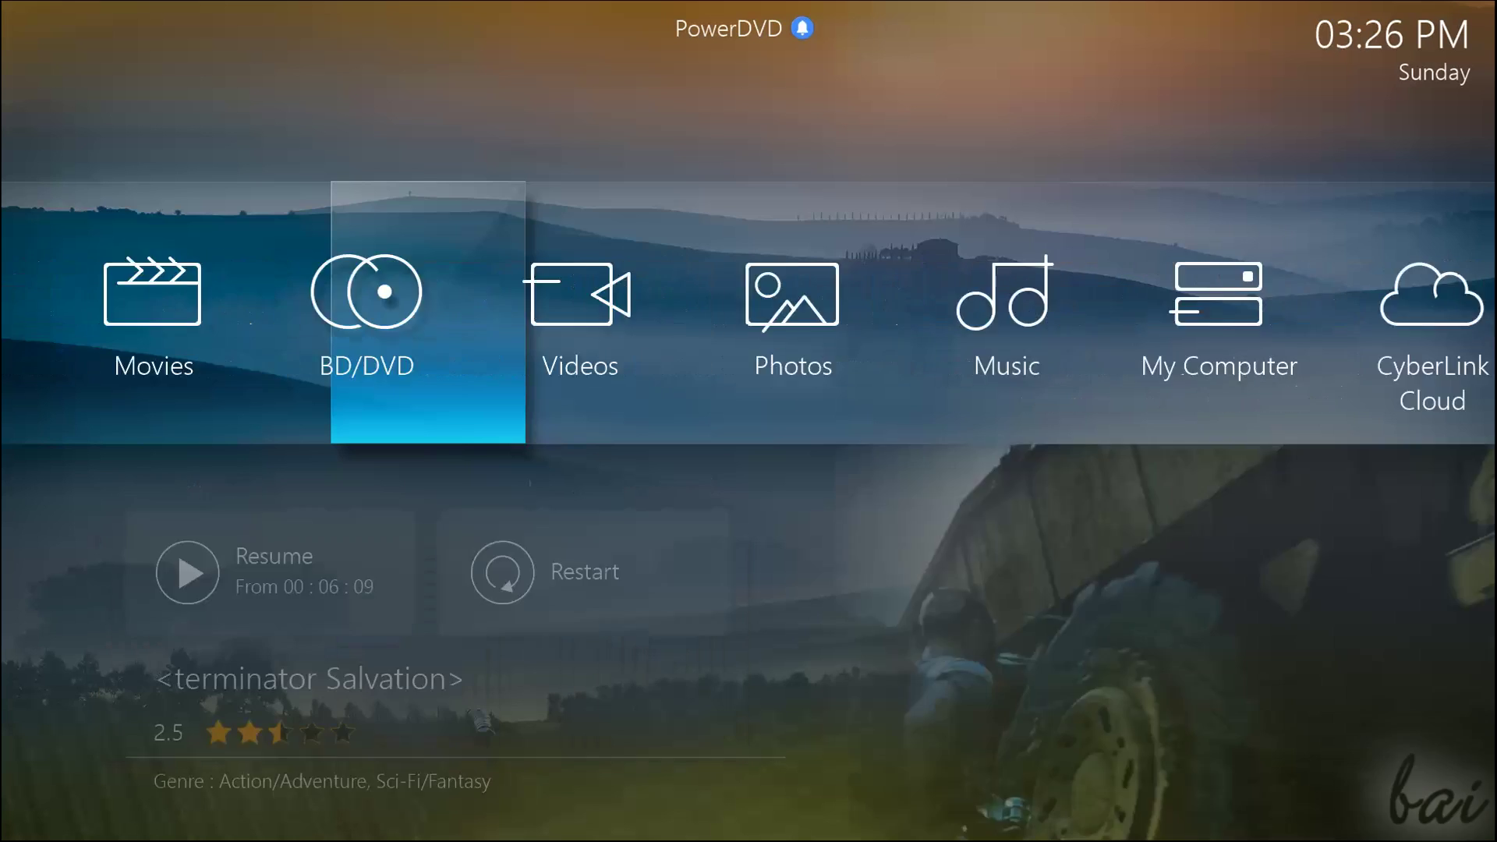
key(Down)
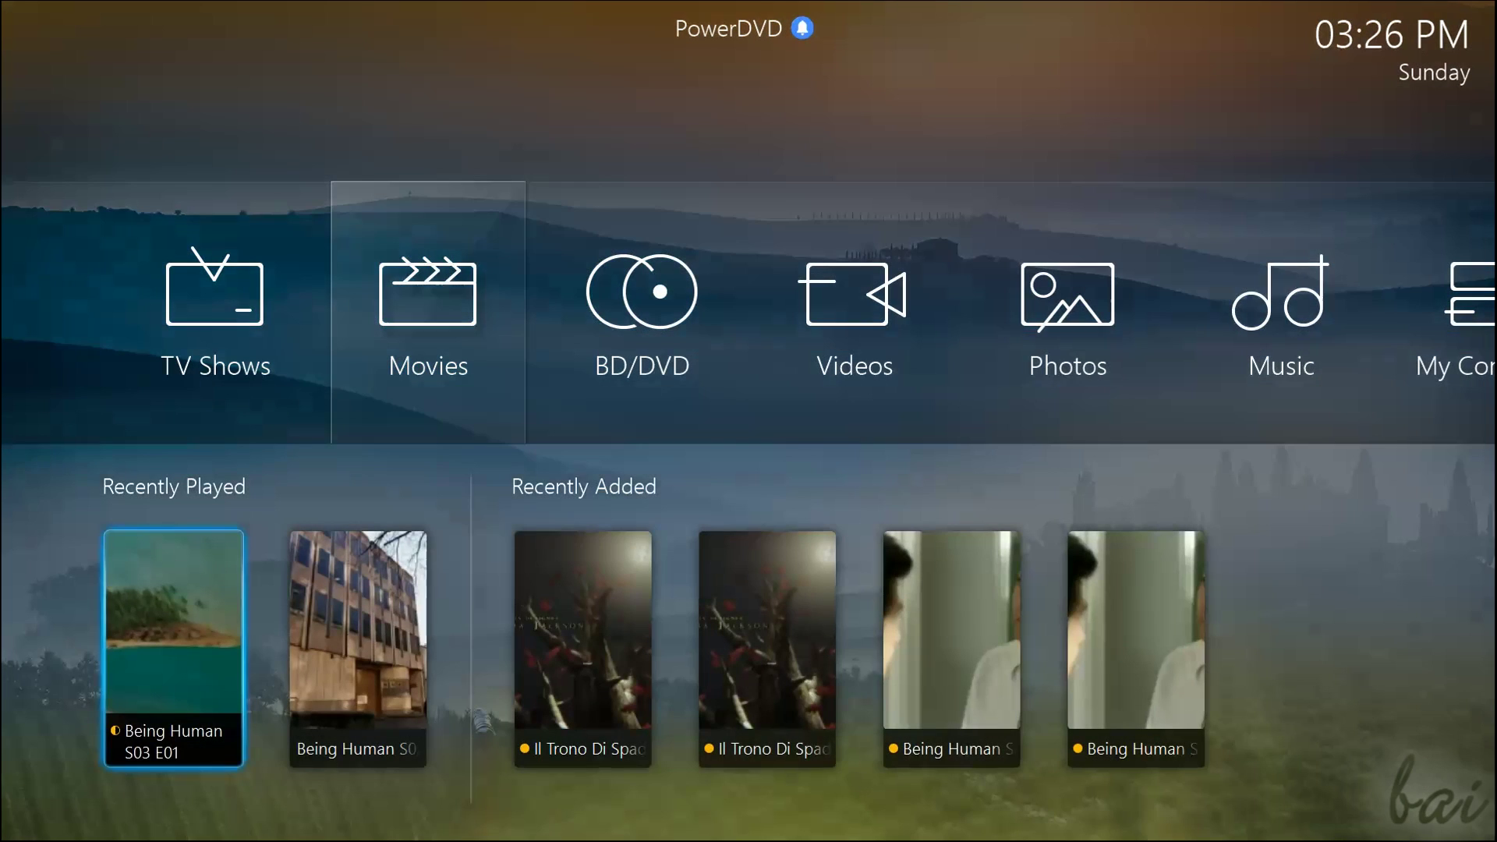